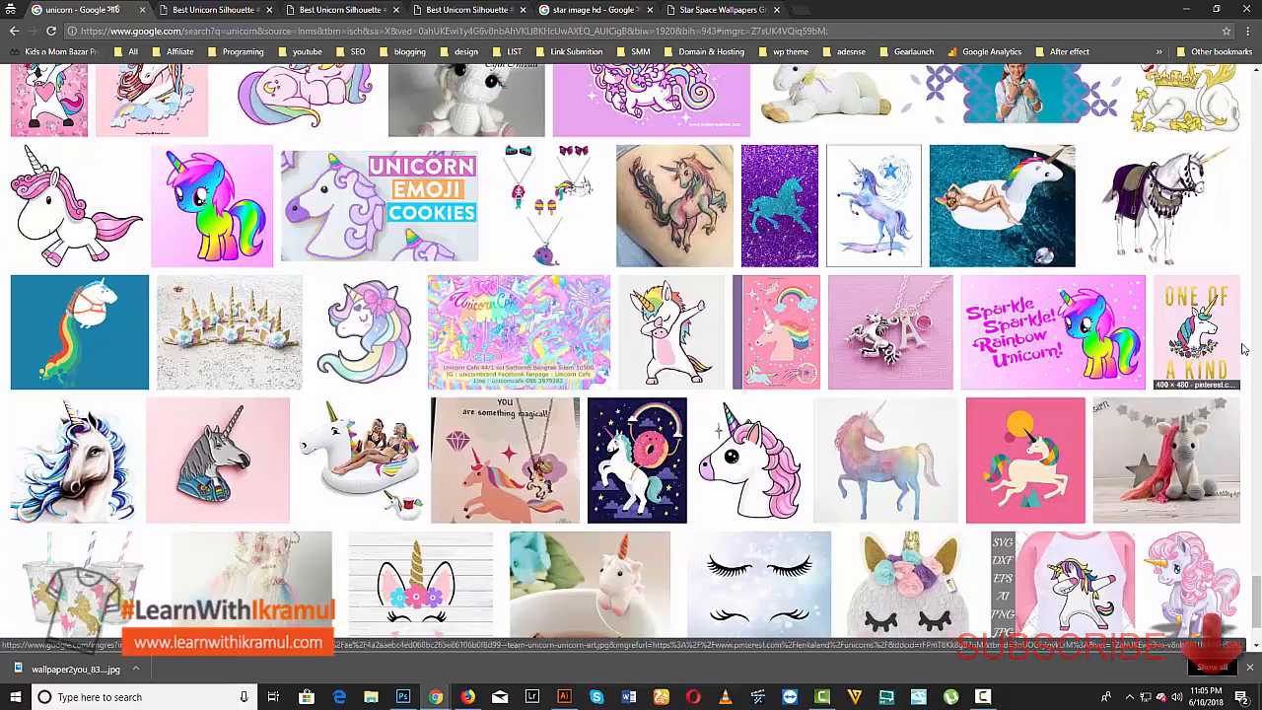
- Browse the unicorn image results for a usable silhouette and examine the pink Best Unicorn Silhouette #13079 preview
{"action": "left_click_drag", "start_coordinate": [1249, 506], "coordinate": [1258, 79]}
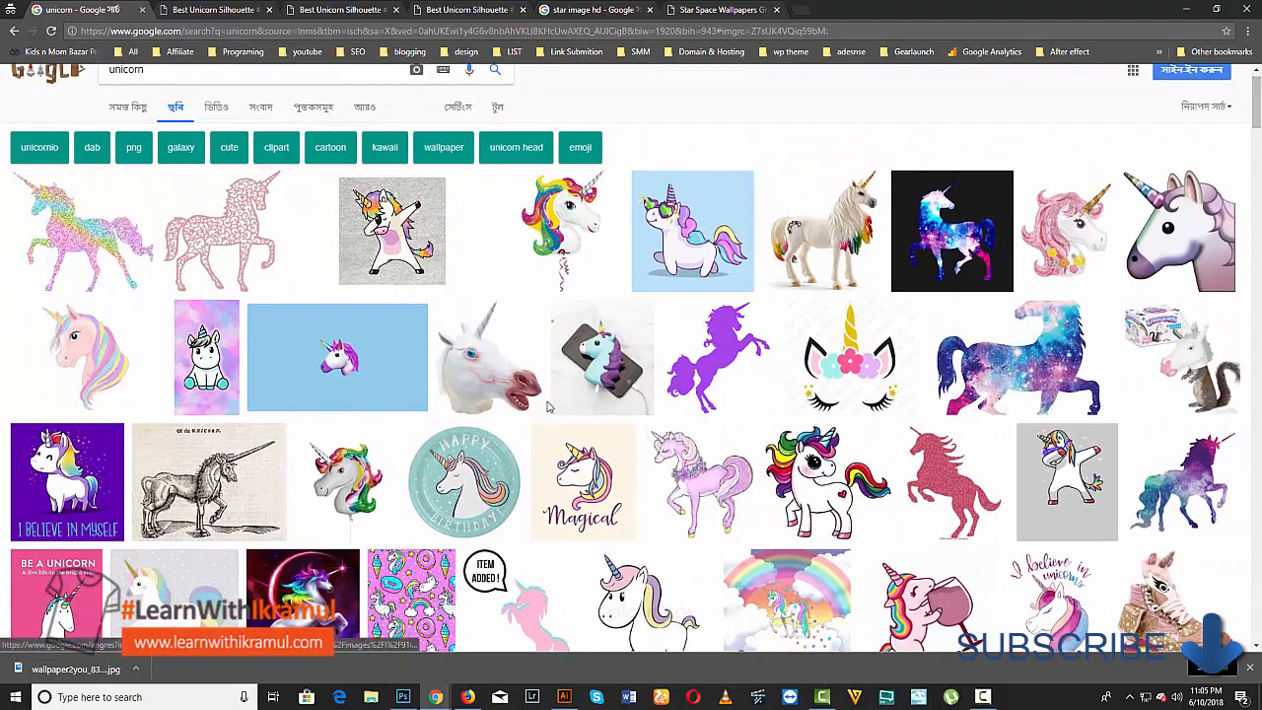
{"action": "scroll", "coordinate": [552, 407], "scroll_direction": "down", "scroll_amount": 5}
{"action": "scroll", "coordinate": [555, 406], "scroll_direction": "down", "scroll_amount": 2}
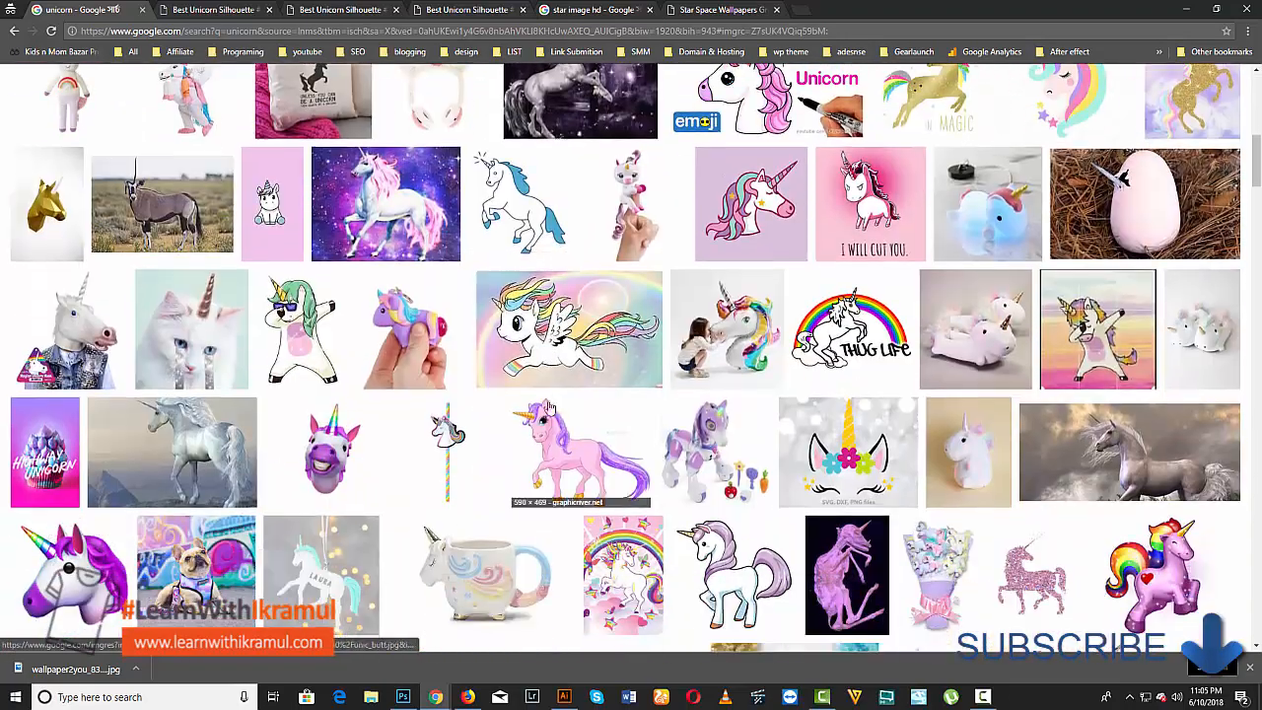
{"action": "scroll", "coordinate": [265, 312], "scroll_direction": "down", "scroll_amount": 1}
{"action": "scroll", "coordinate": [264, 311], "scroll_direction": "down", "scroll_amount": 2}
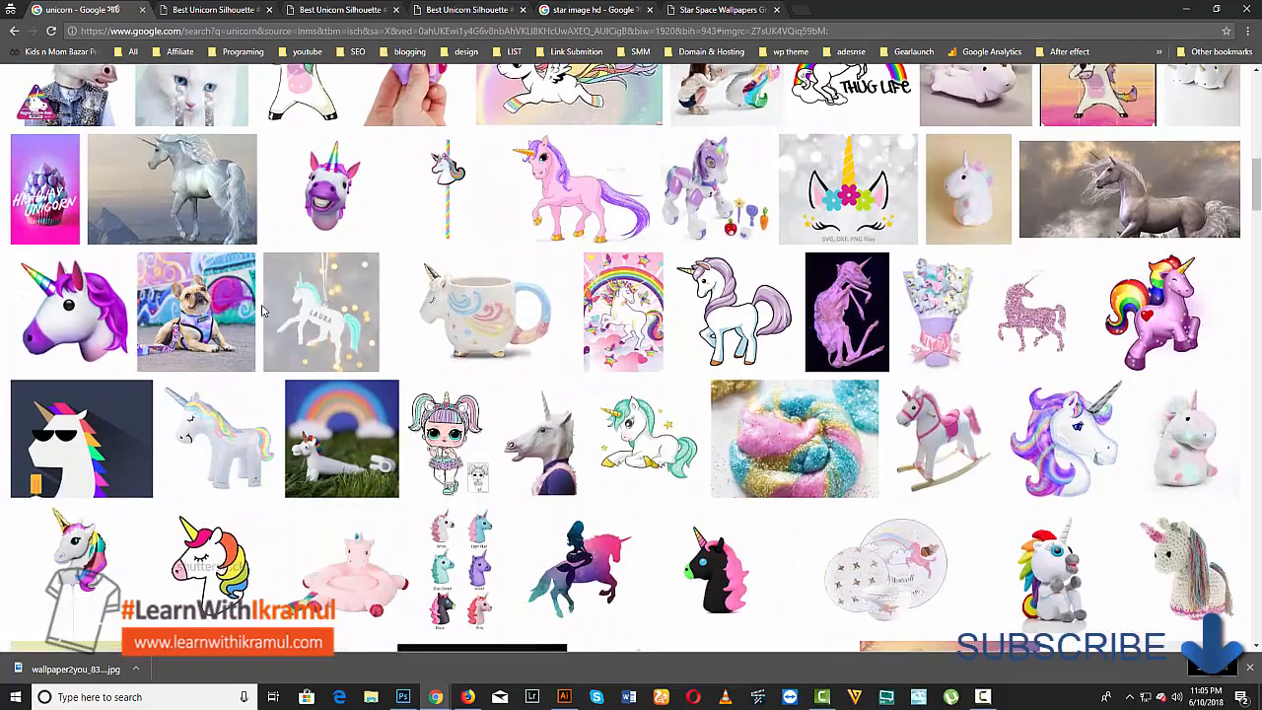
{"action": "scroll", "coordinate": [264, 312], "scroll_direction": "down", "scroll_amount": 3}
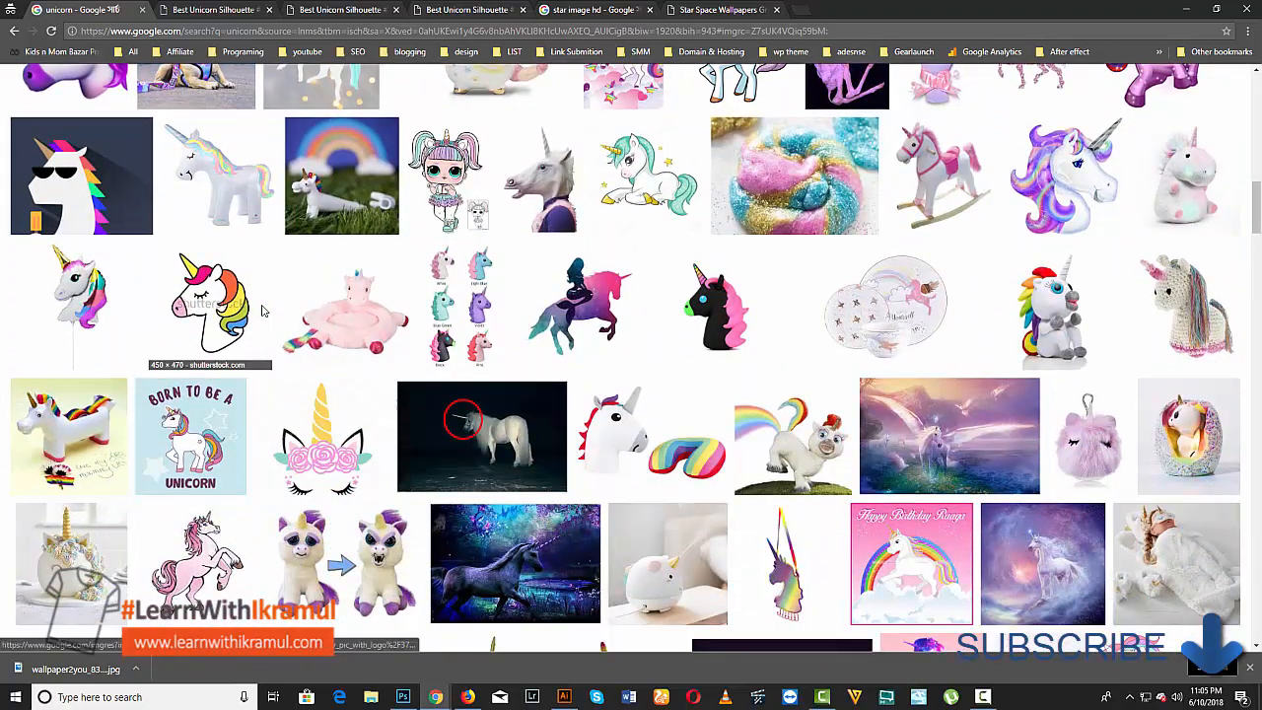
{"action": "scroll", "coordinate": [263, 312], "scroll_direction": "down", "scroll_amount": 2}
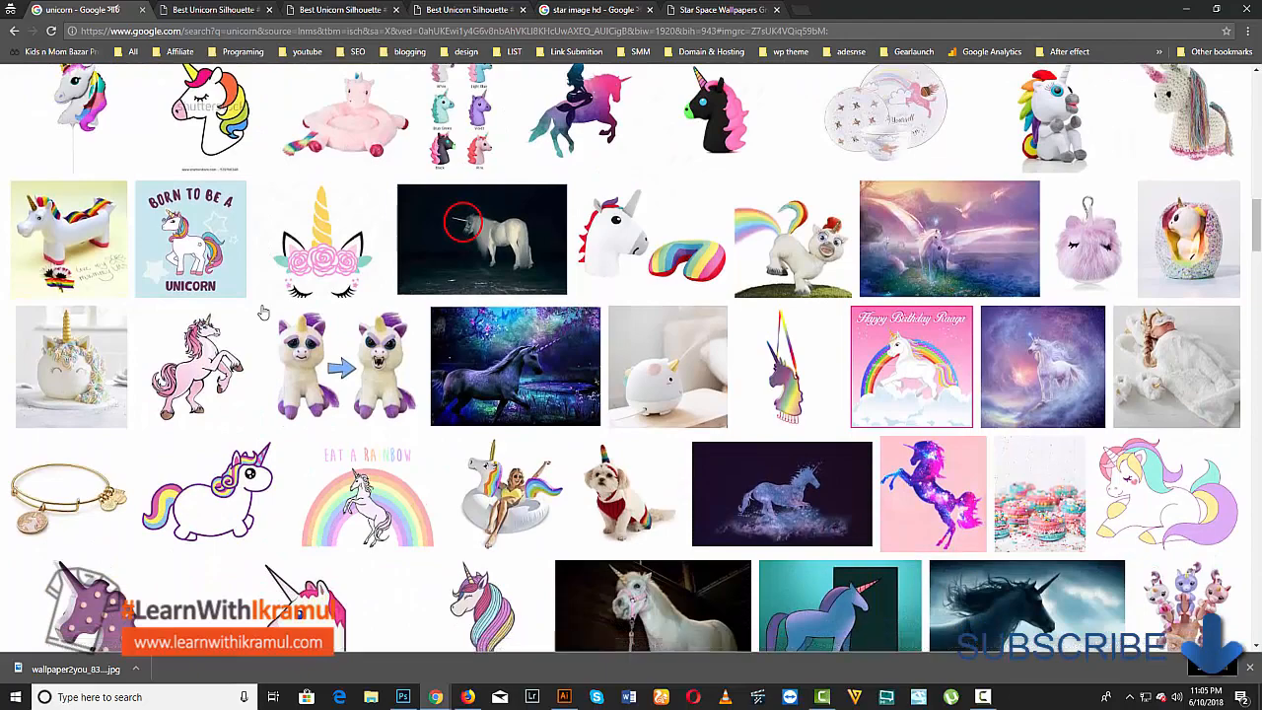
{"action": "scroll", "coordinate": [262, 312], "scroll_direction": "down", "scroll_amount": 4}
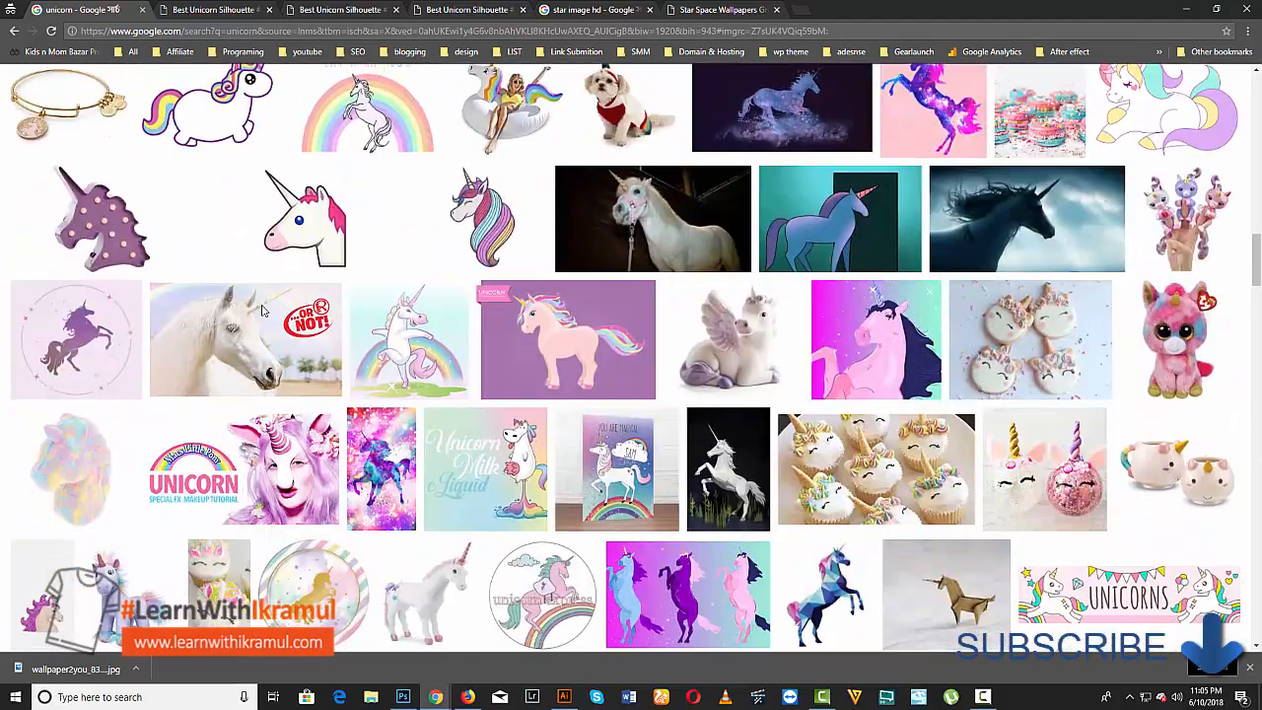
{"action": "scroll", "coordinate": [263, 311], "scroll_direction": "up", "scroll_amount": 3}
{"action": "scroll", "coordinate": [262, 312], "scroll_direction": "up", "scroll_amount": 4}
{"action": "scroll", "coordinate": [285, 304], "scroll_direction": "down", "scroll_amount": 1}
{"action": "scroll", "coordinate": [285, 303], "scroll_direction": "down", "scroll_amount": 6}
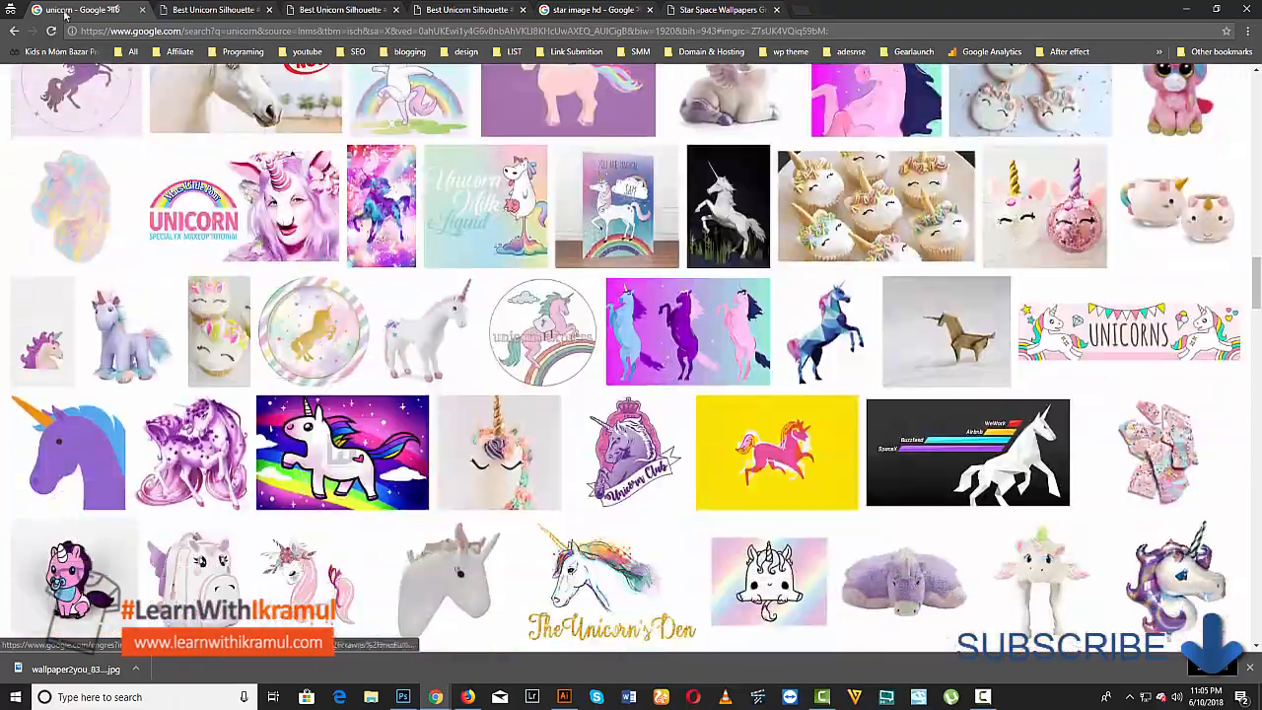
{"action": "scroll", "coordinate": [355, 430], "scroll_direction": "down", "scroll_amount": 4}
{"action": "scroll", "coordinate": [355, 430], "scroll_direction": "down", "scroll_amount": 15}
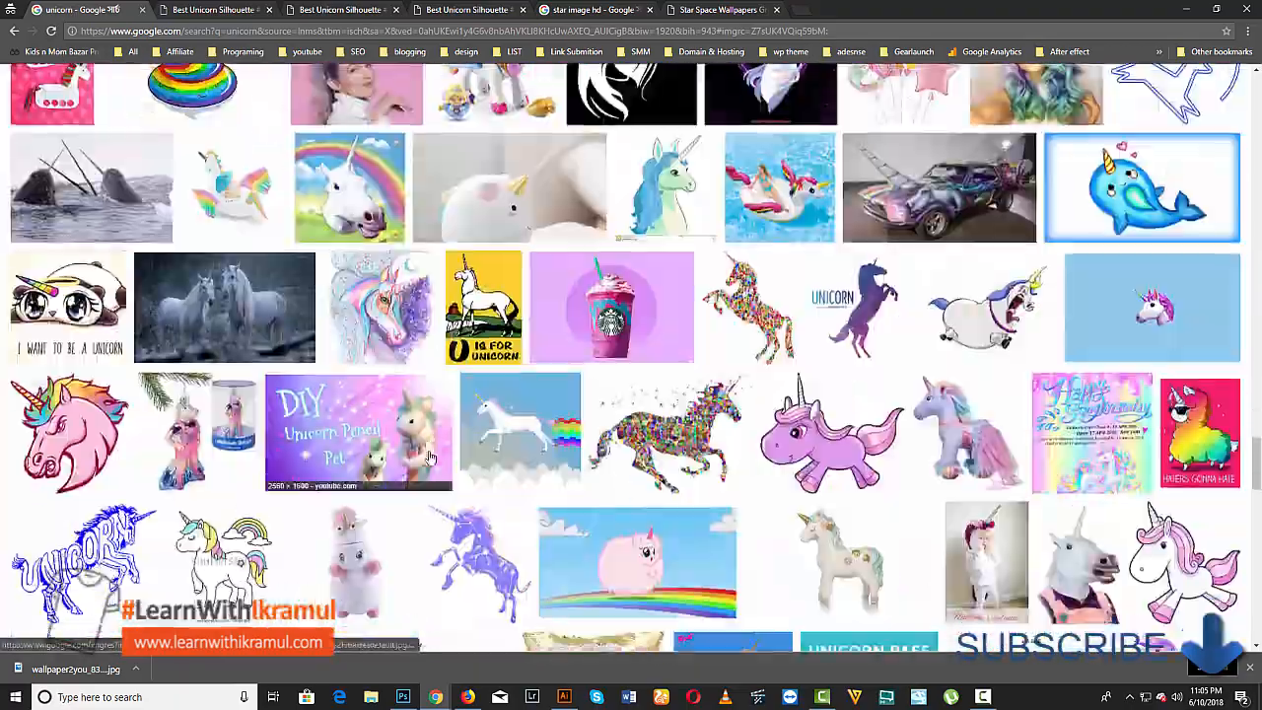
{"action": "scroll", "coordinate": [444, 454], "scroll_direction": "up", "scroll_amount": 3}
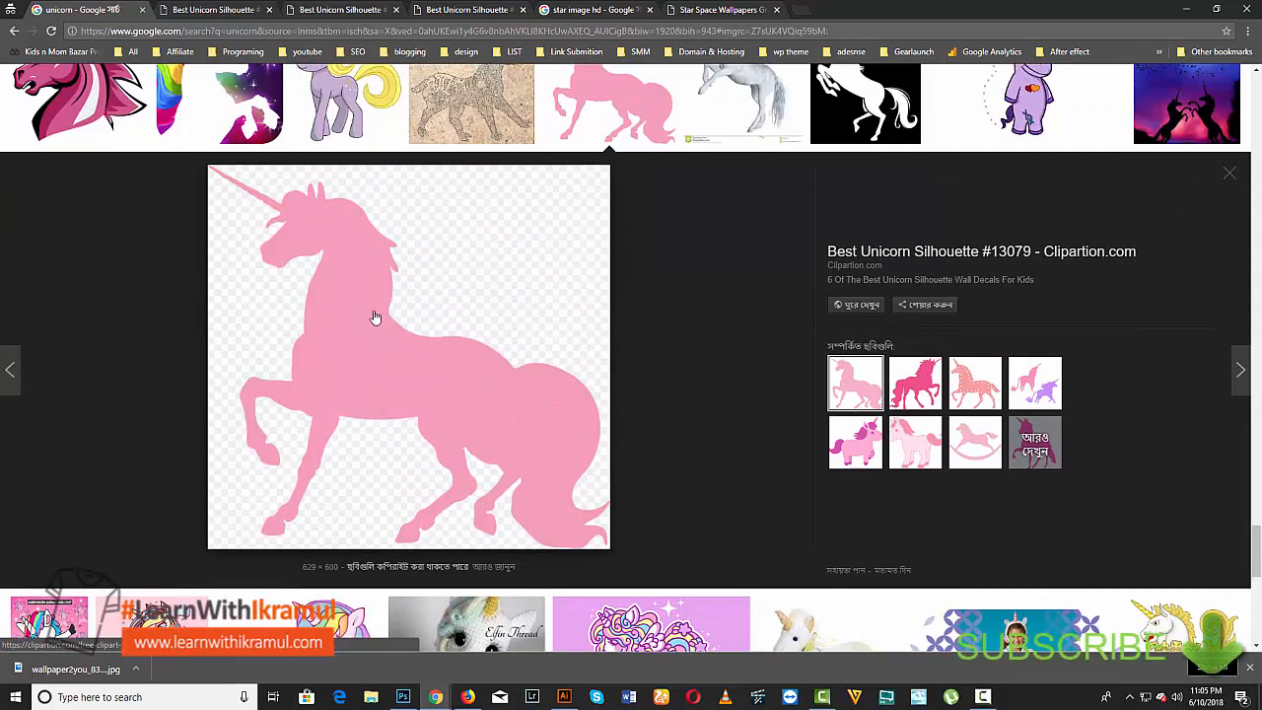
- Review the Clipartion silhouette pages, including Unicorn Silhouette #13091 and the ornamented Unicorn Silhouette #13072
{"action": "left_click", "coordinate": [185, 7]}
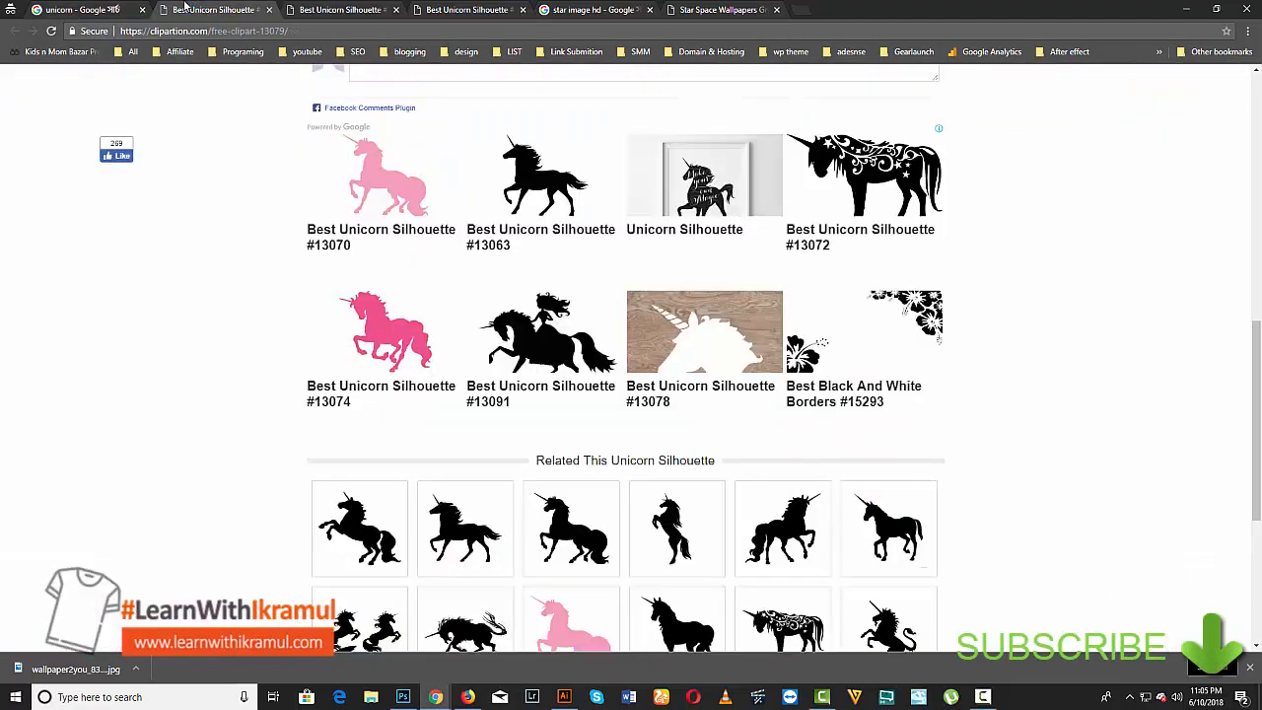
{"action": "scroll", "coordinate": [391, 231], "scroll_direction": "up", "scroll_amount": 3}
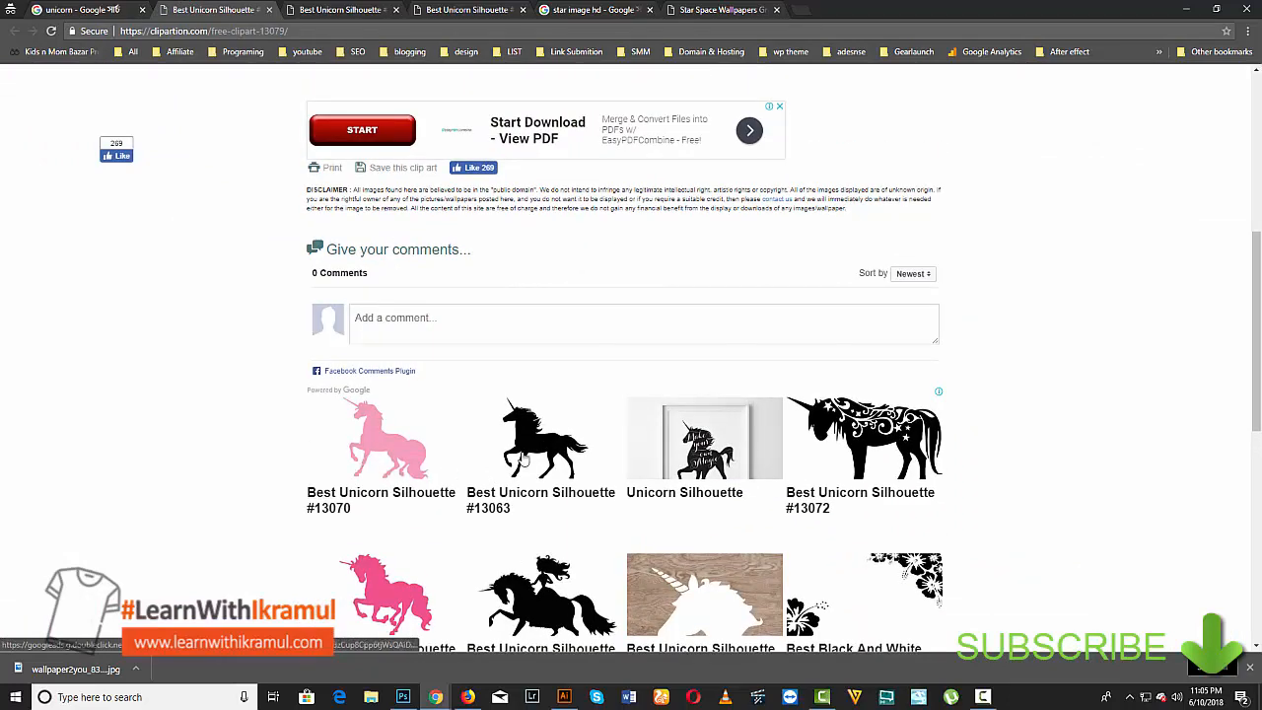
{"action": "scroll", "coordinate": [542, 463], "scroll_direction": "down", "scroll_amount": 2}
{"action": "left_click", "coordinate": [544, 399]}
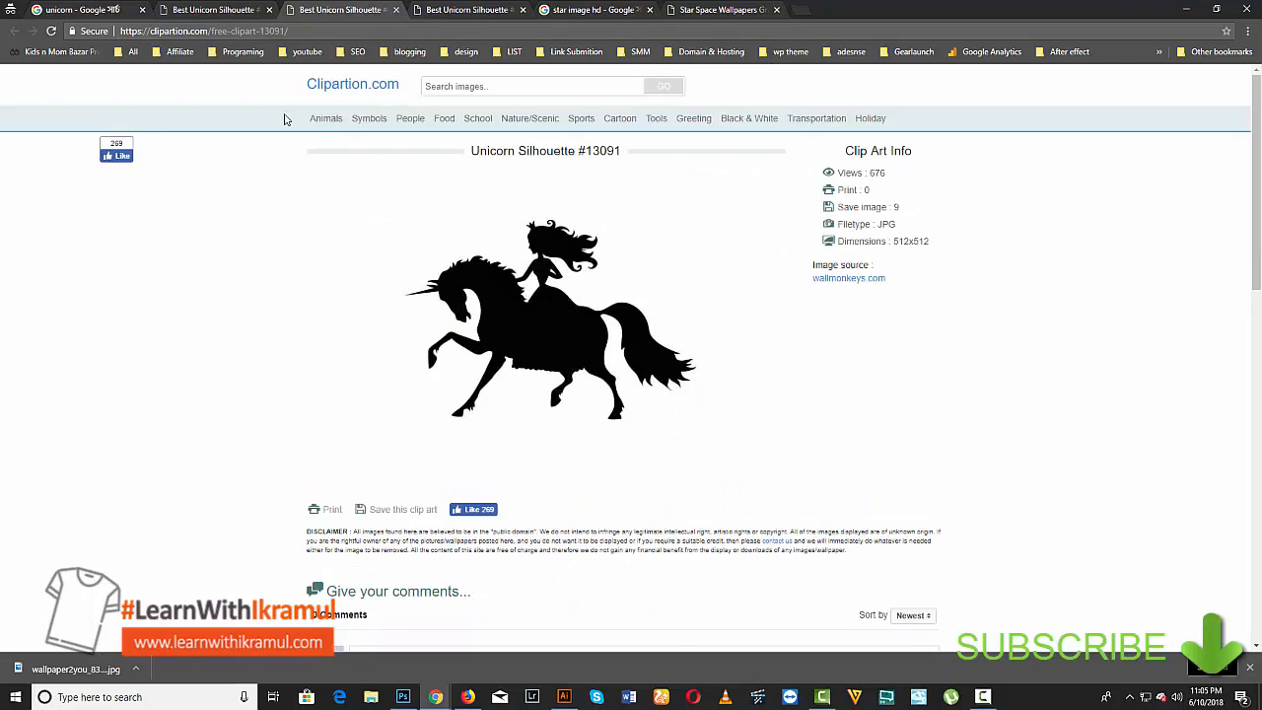
{"action": "left_click", "coordinate": [468, 11]}
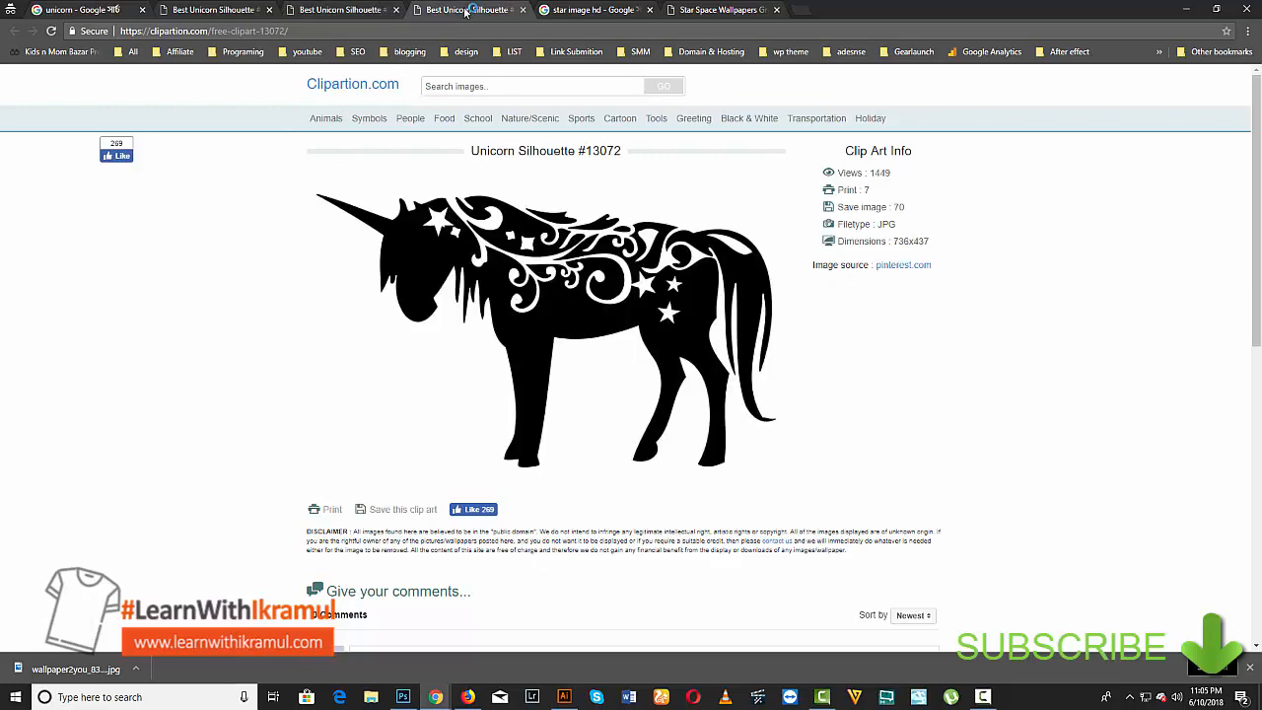
- Browse the "star image hd" results and view the red and blue nebula from Star Space Wallpapers Group, including its source page
{"action": "left_click", "coordinate": [558, 8]}
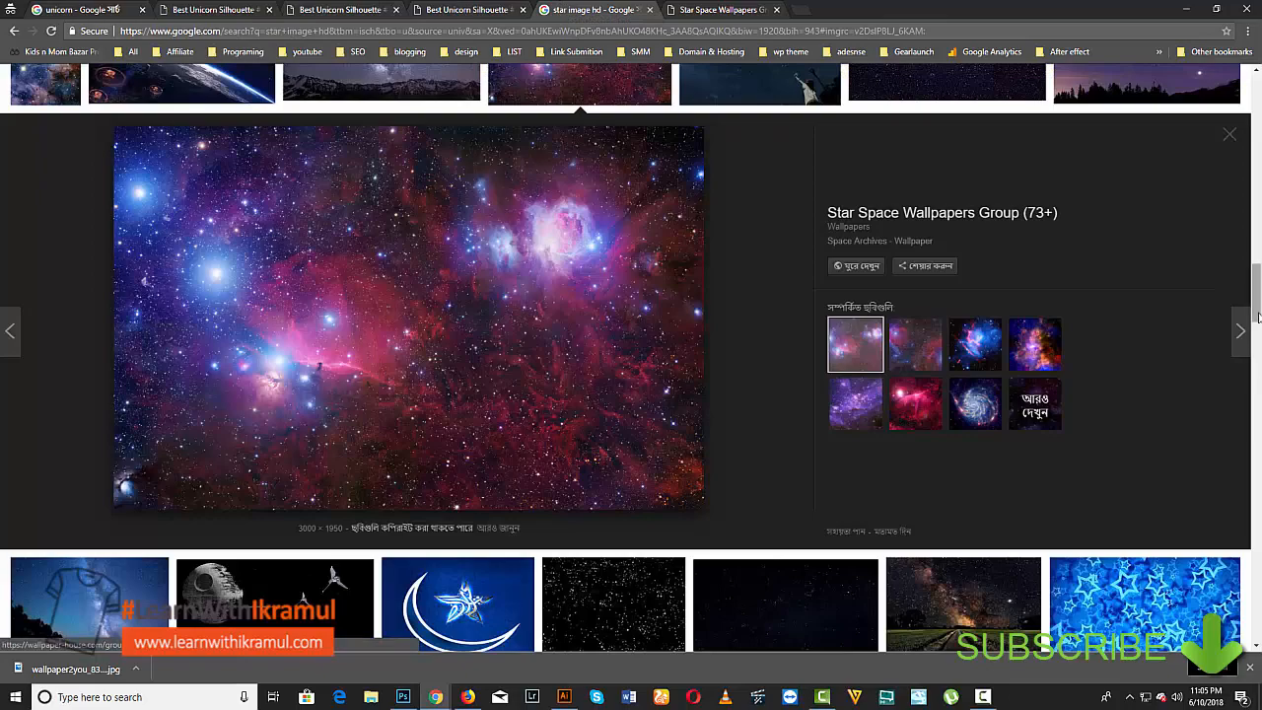
{"action": "scroll", "coordinate": [163, 198], "scroll_direction": "up", "scroll_amount": 10}
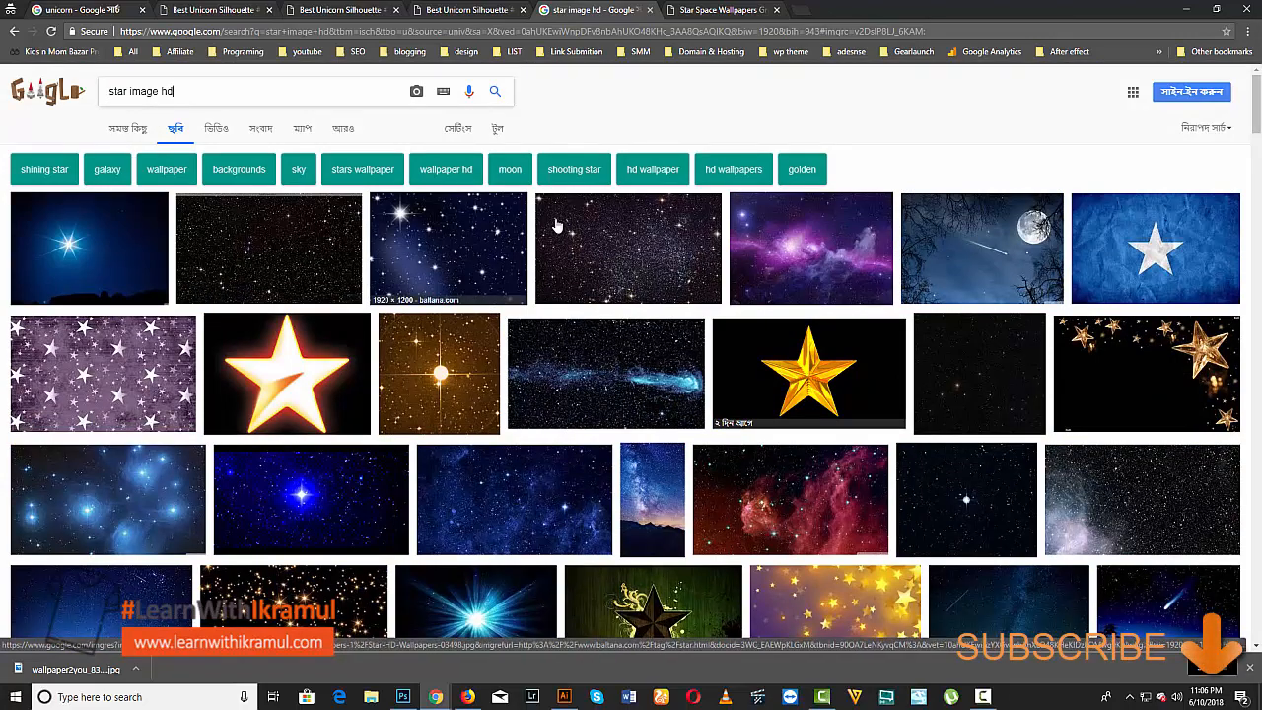
{"action": "scroll", "coordinate": [740, 493], "scroll_direction": "down", "scroll_amount": 15}
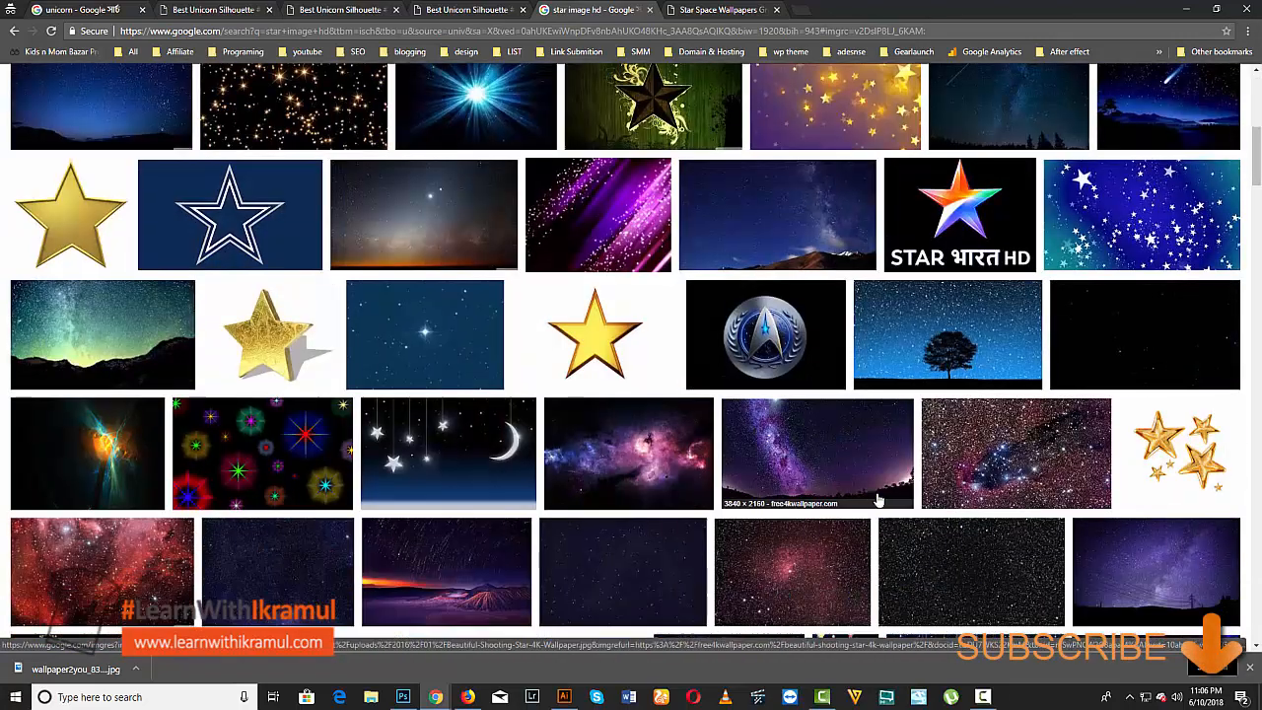
{"action": "scroll", "coordinate": [1030, 477], "scroll_direction": "down", "scroll_amount": 2}
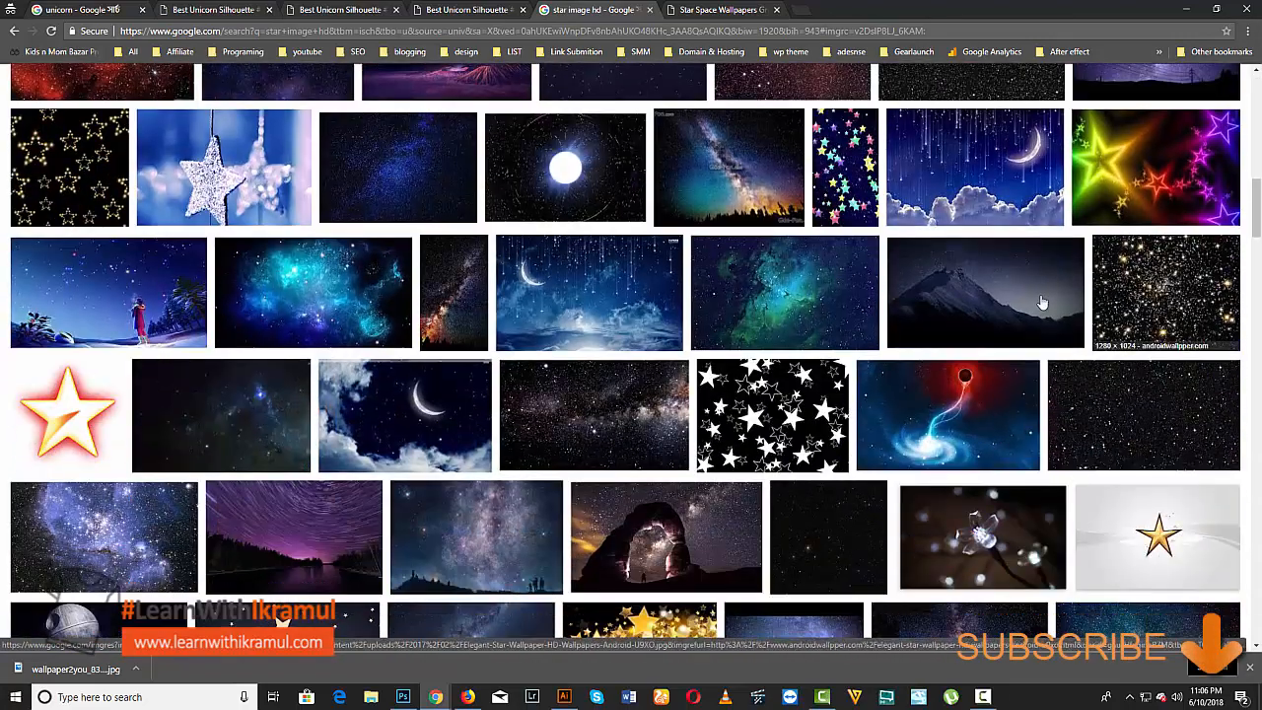
{"action": "scroll", "coordinate": [79, 301], "scroll_direction": "down", "scroll_amount": 3}
{"action": "left_click", "coordinate": [580, 515]}
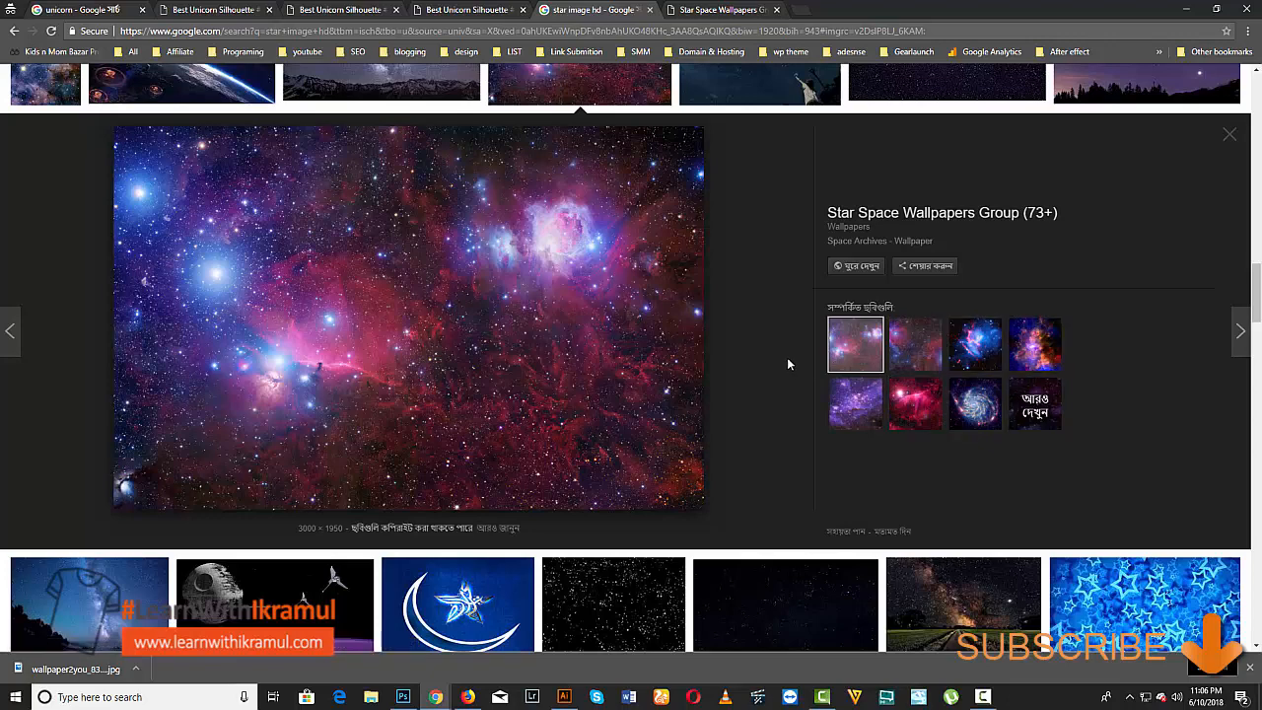
{"action": "left_click", "coordinate": [724, 9]}
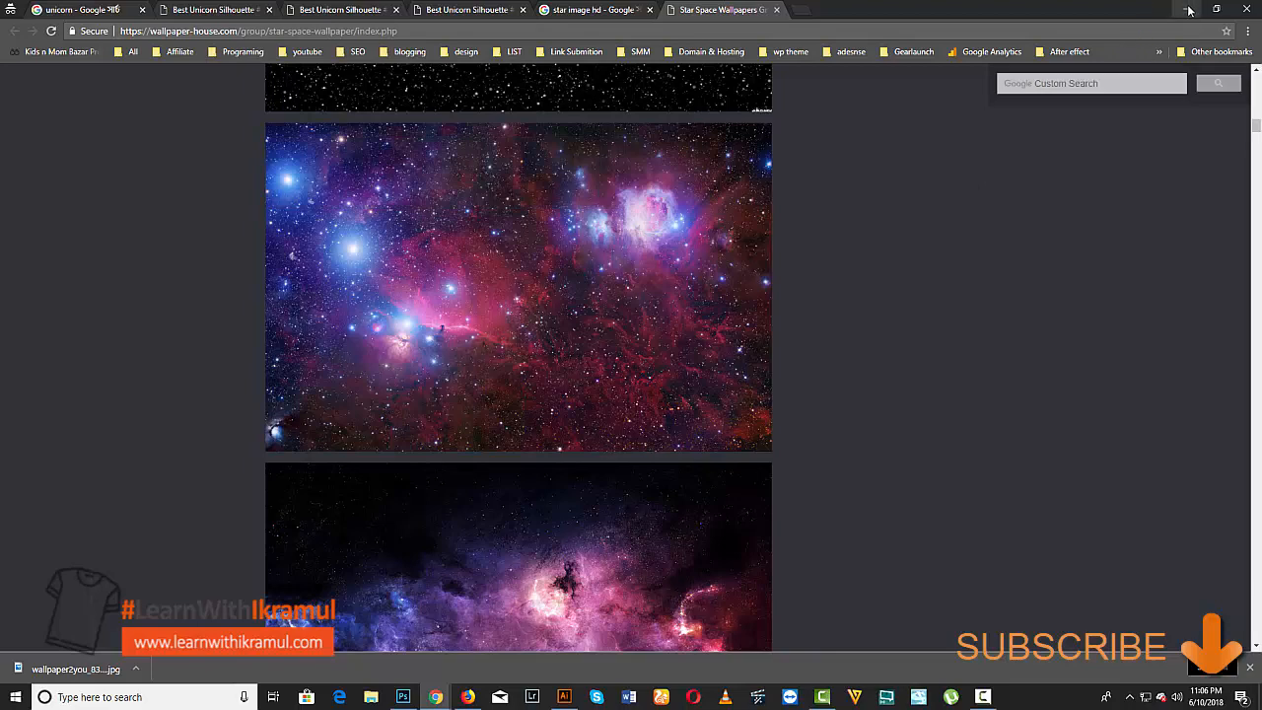
- Switch to Photoshop and open the princess-and-unicorn-silhouette-wall-decal-wallmonkeys image from the Desktop
{"action": "left_click", "coordinate": [1189, 10]}
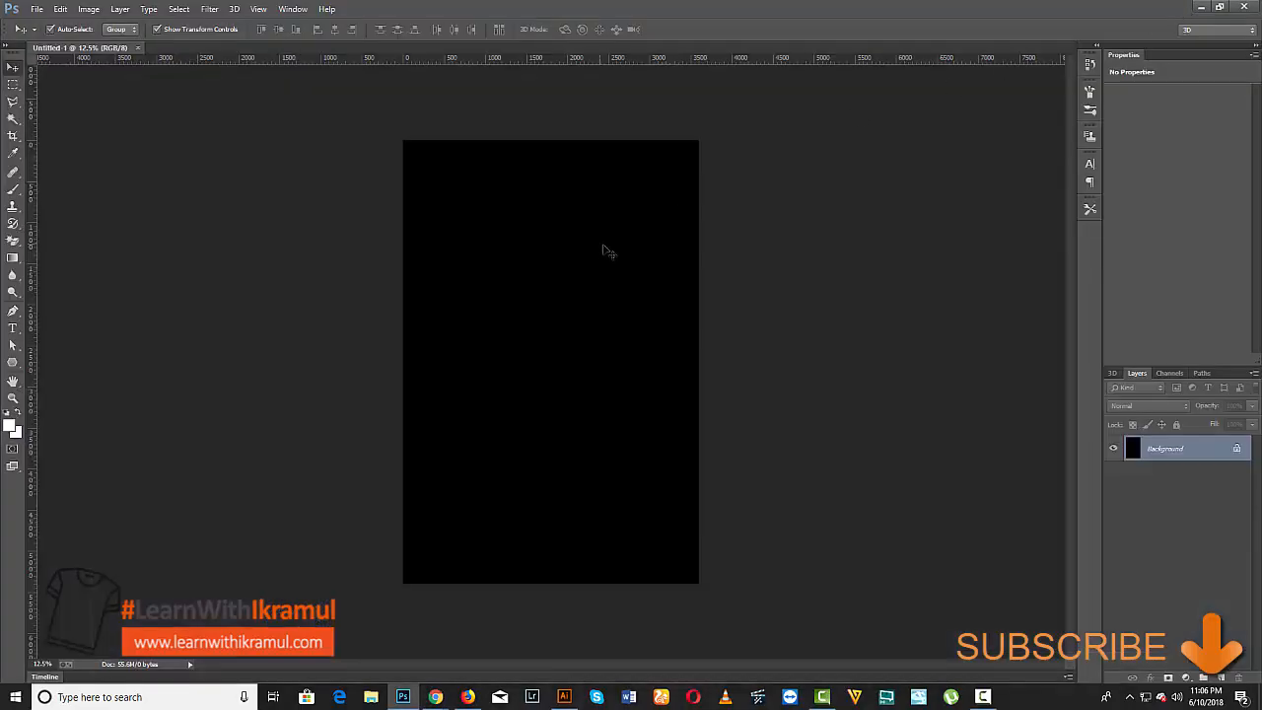
{"action": "left_click", "coordinate": [36, 9]}
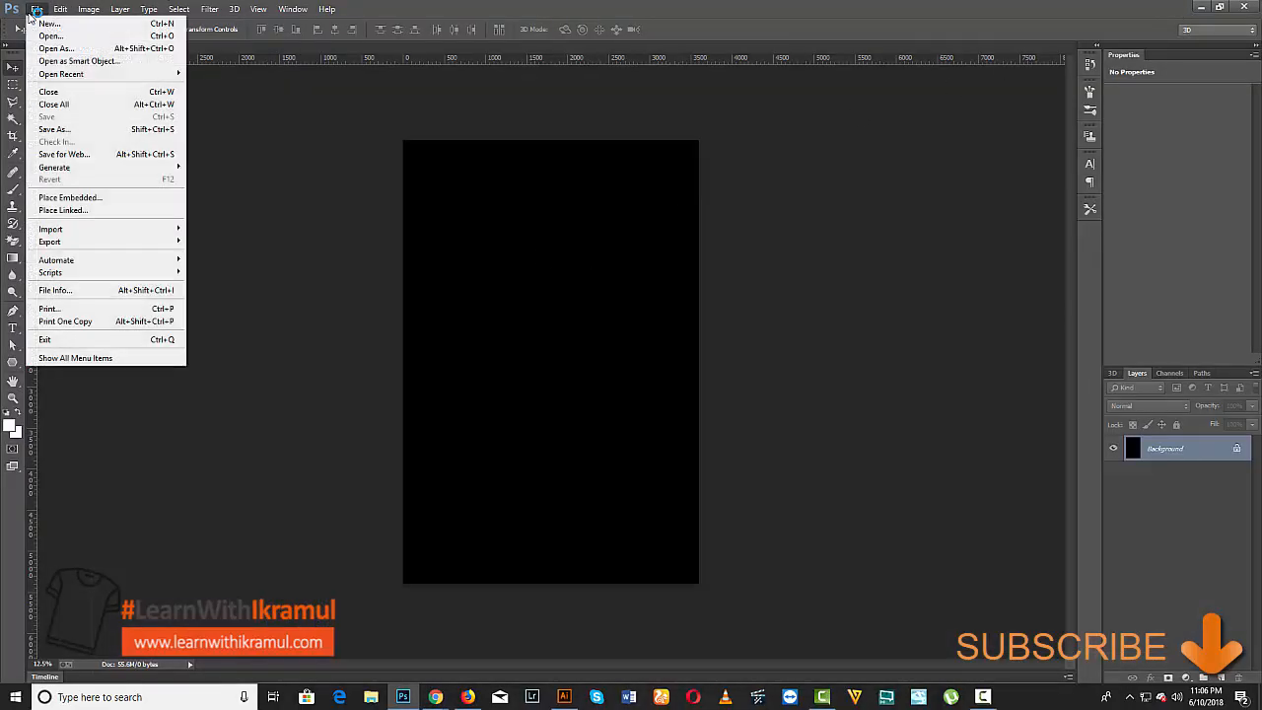
{"action": "left_click", "coordinate": [60, 35]}
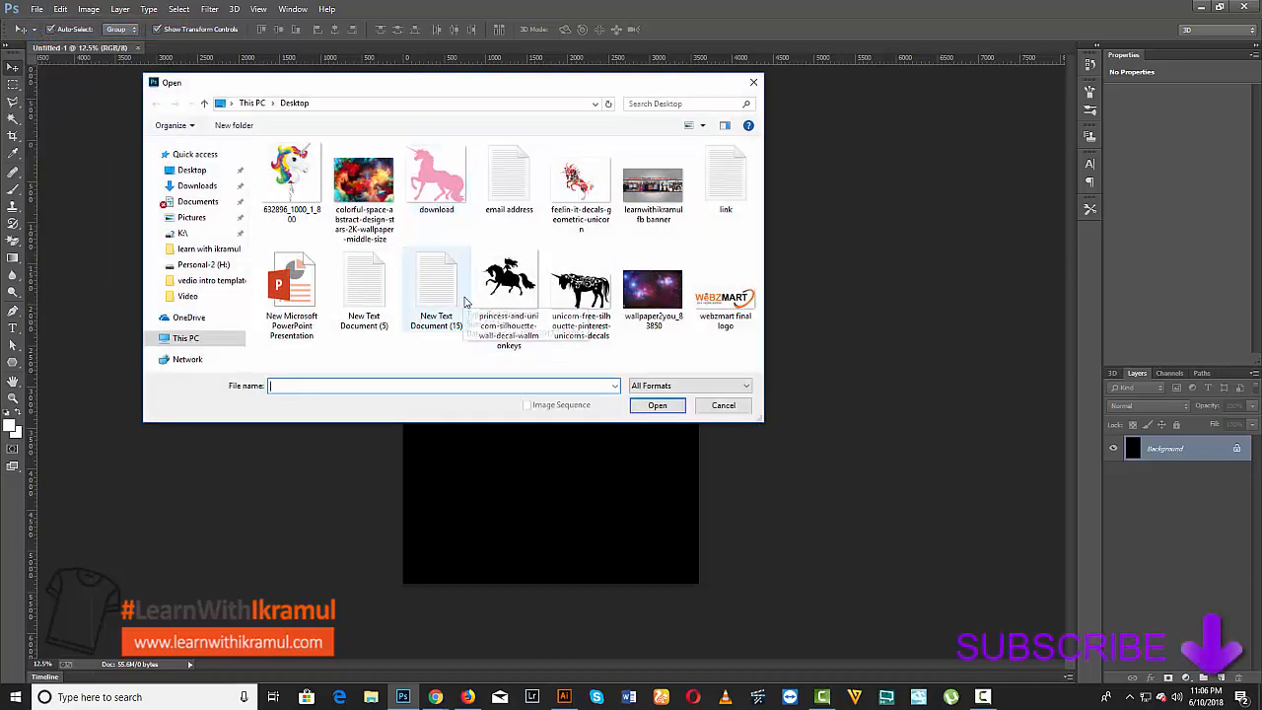
{"action": "left_click", "coordinate": [509, 291]}
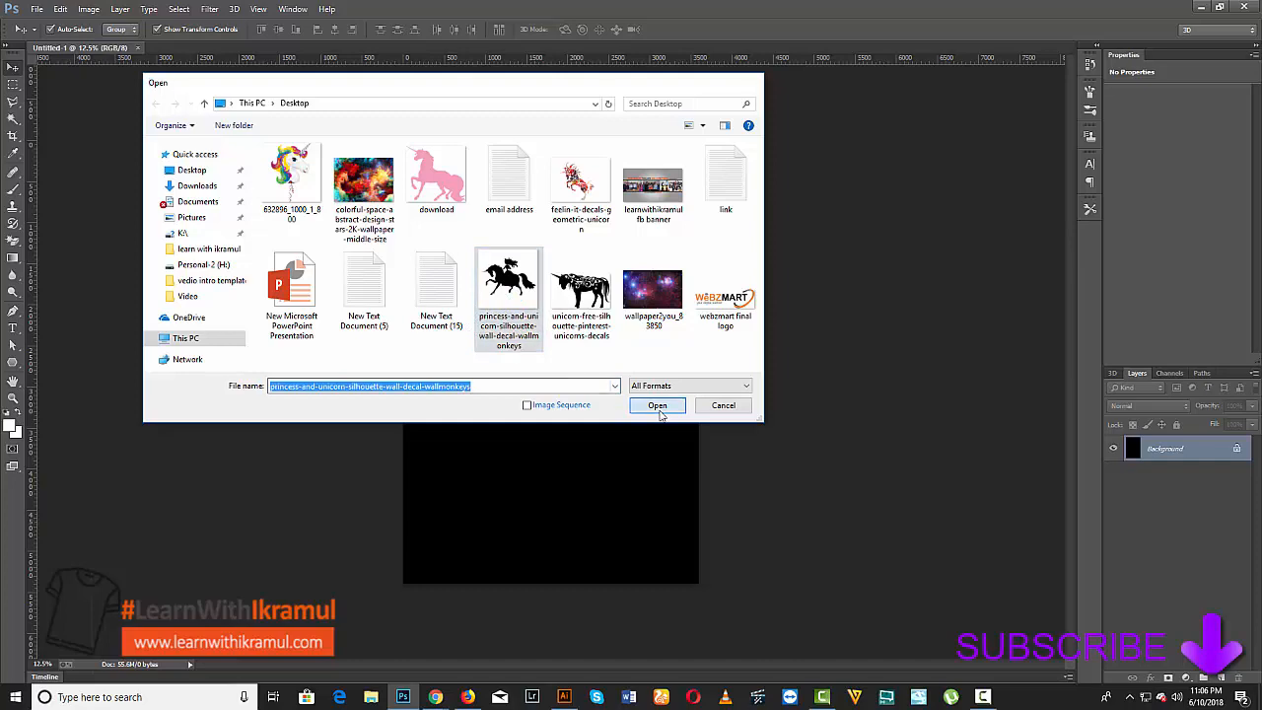
{"action": "left_click", "coordinate": [658, 407]}
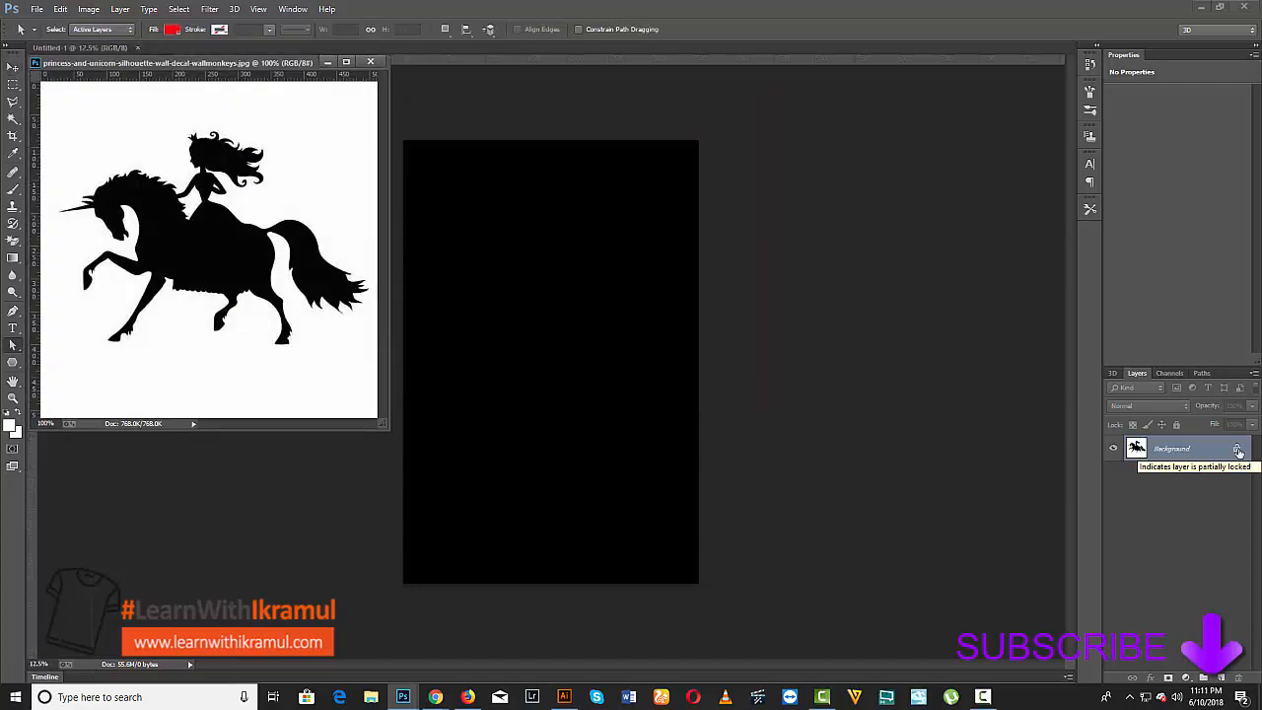
- Unlock the silhouette image's background layer and copy it into the black Untitled-1 document, closing the source image
{"action": "left_click", "coordinate": [1238, 451]}
{"action": "left_click", "coordinate": [13, 66]}
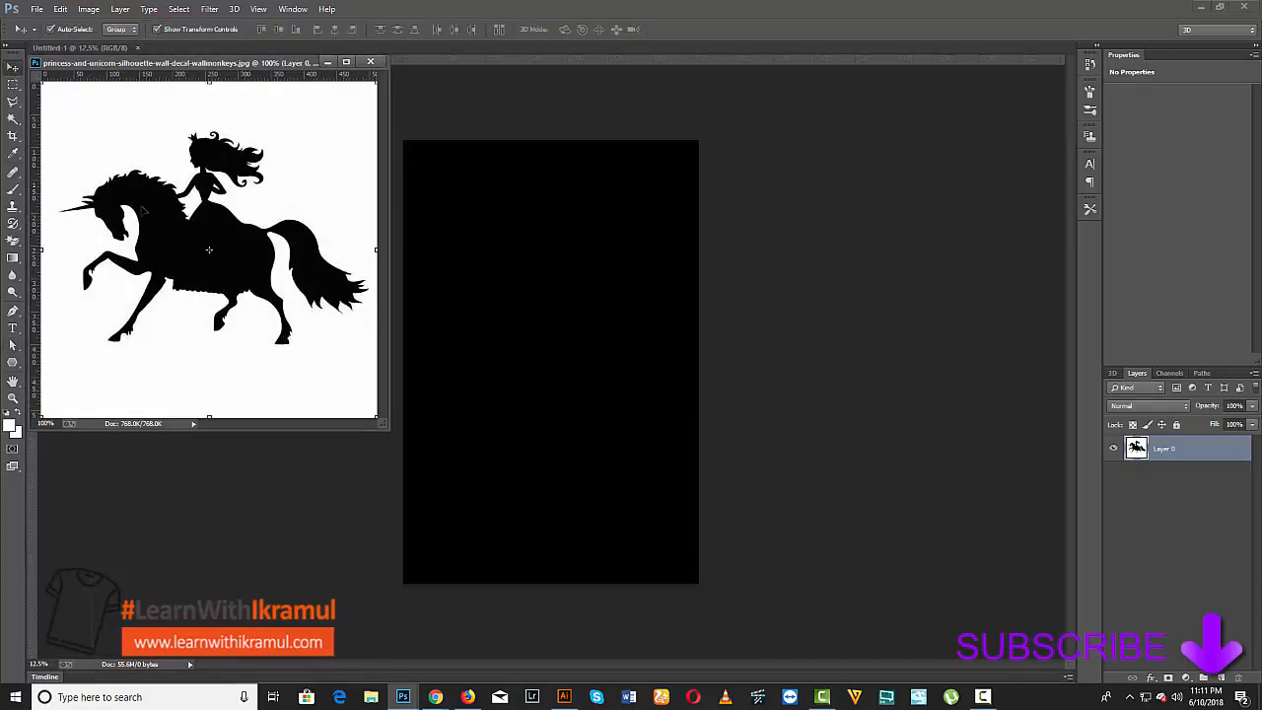
{"action": "left_click_drag", "start_coordinate": [165, 213], "coordinate": [530, 272]}
{"action": "left_click", "coordinate": [370, 62]}
{"action": "left_click", "coordinate": [951, 312]}
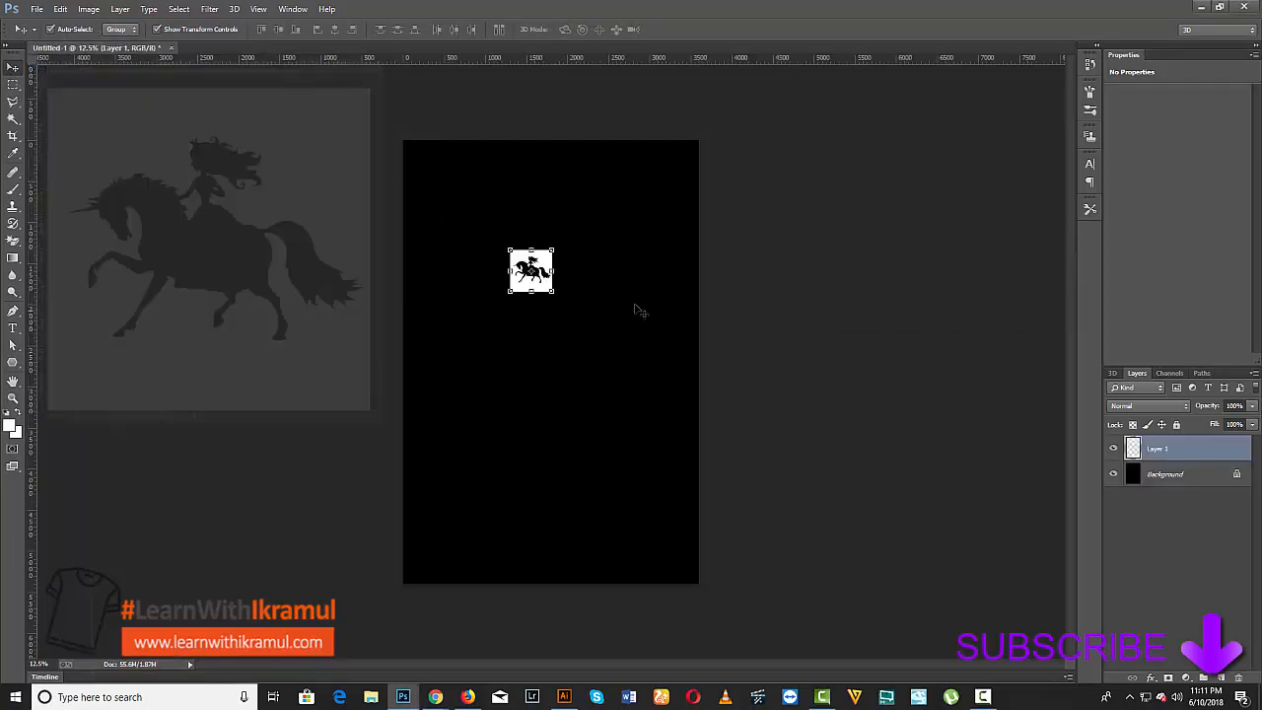
- Scale the copied silhouette layer up to about 692% so it spans nearly the full width of the black canvas
{"action": "left_click_drag", "start_coordinate": [556, 295], "coordinate": [698, 452]}
{"action": "left_click_drag", "start_coordinate": [393, 452], "coordinate": [407, 438]}
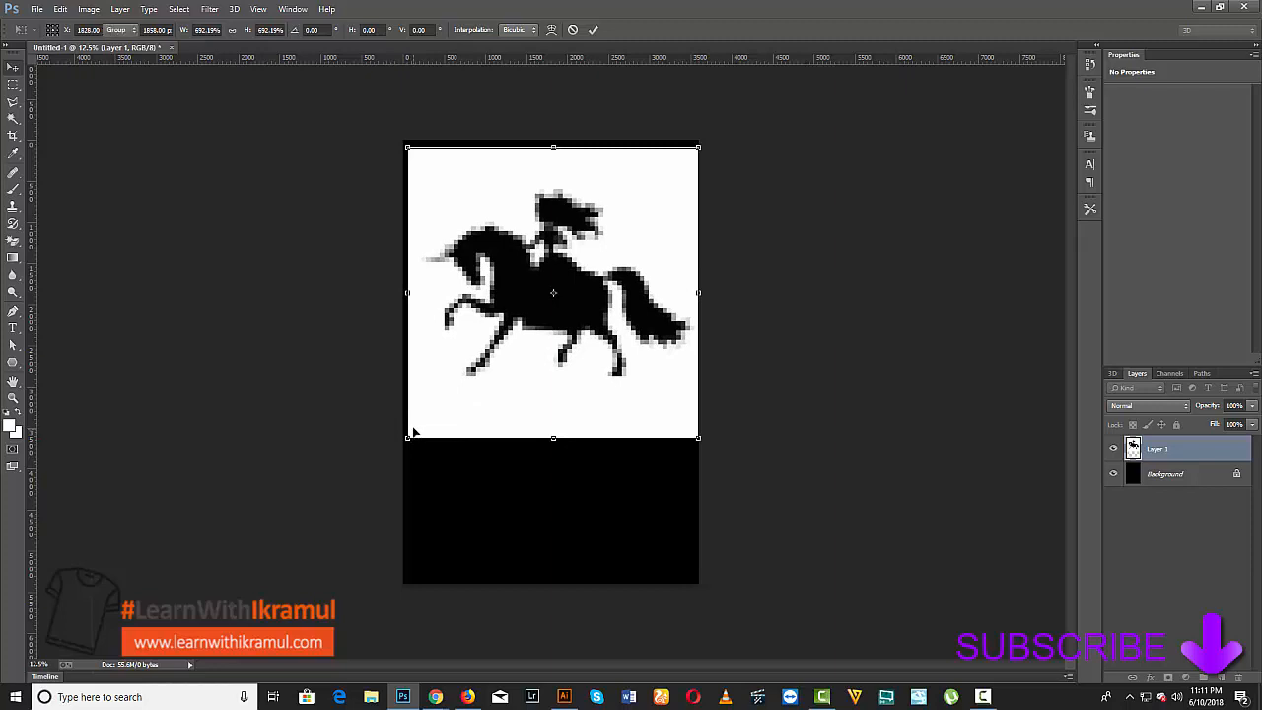
{"action": "key", "text": "Return"}
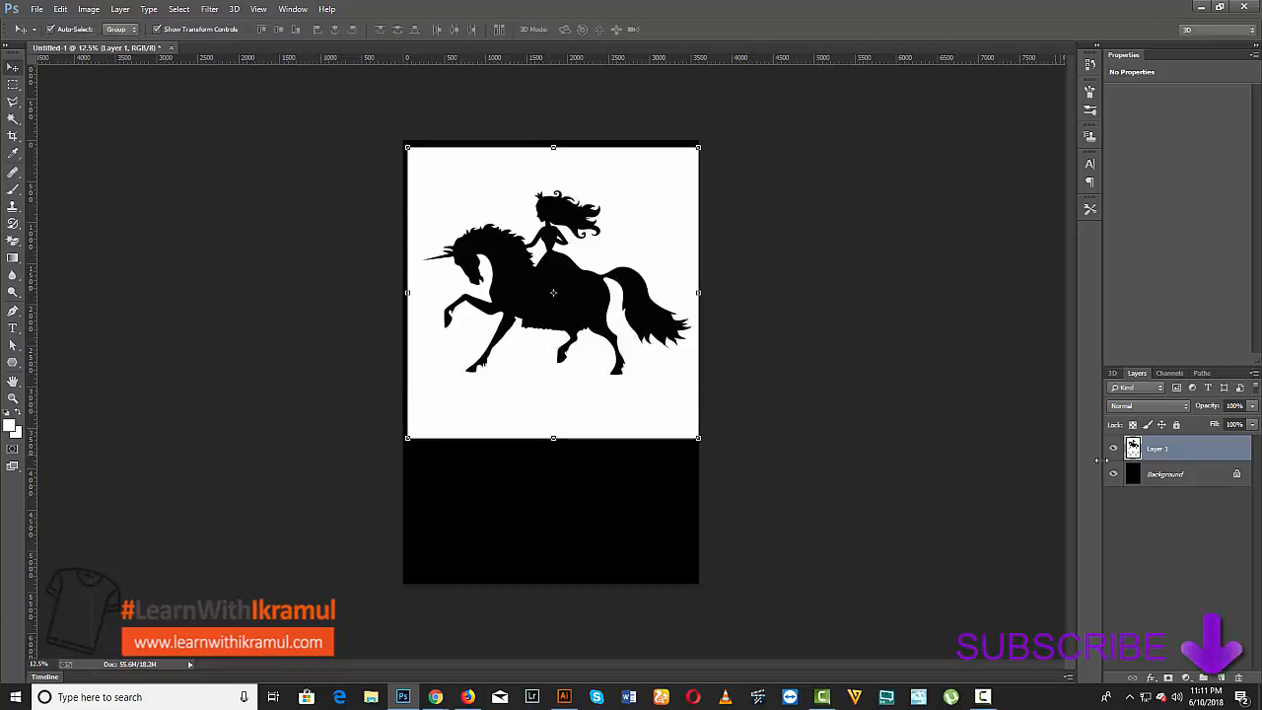
- Select the black princess-and-unicorn shape with the Magic Wand and convert the selection to a work path with 1.0 pixel tolerance
{"action": "left_click", "coordinate": [12, 119]}
{"action": "left_click", "coordinate": [559, 287]}
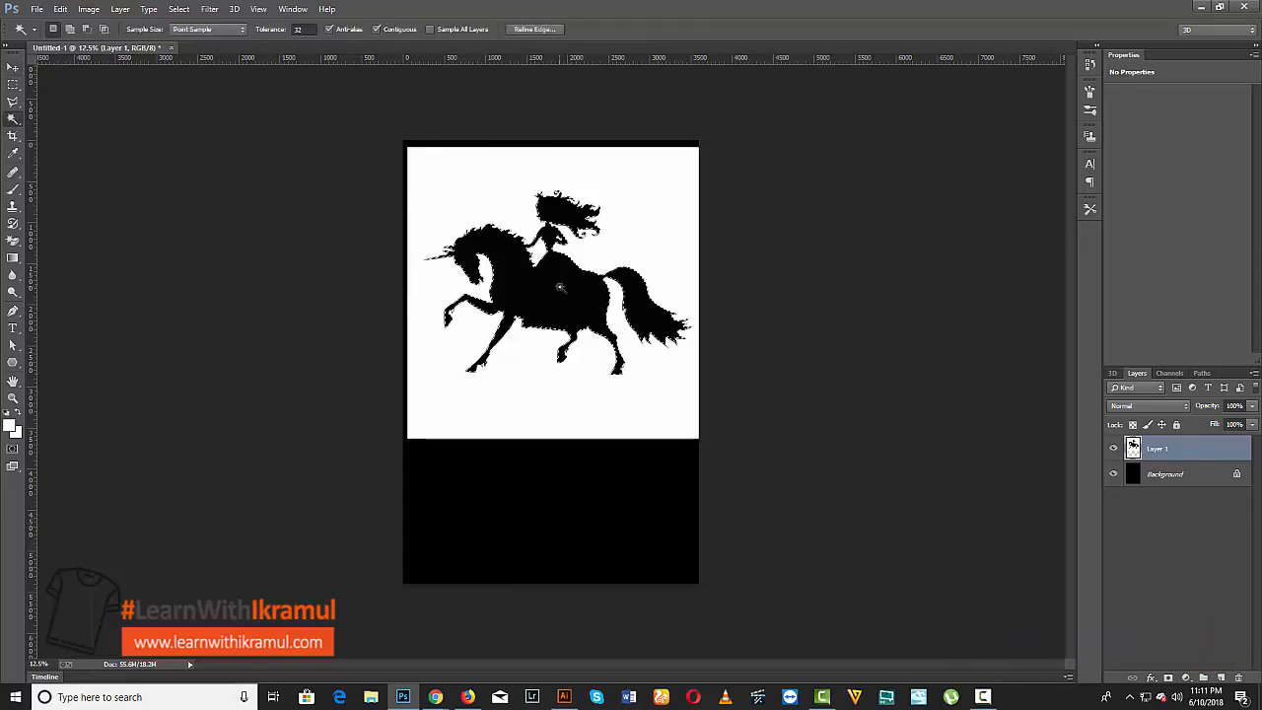
{"action": "key", "text": "ctrl+plus"}
{"action": "key", "text": "ctrl+plus"}
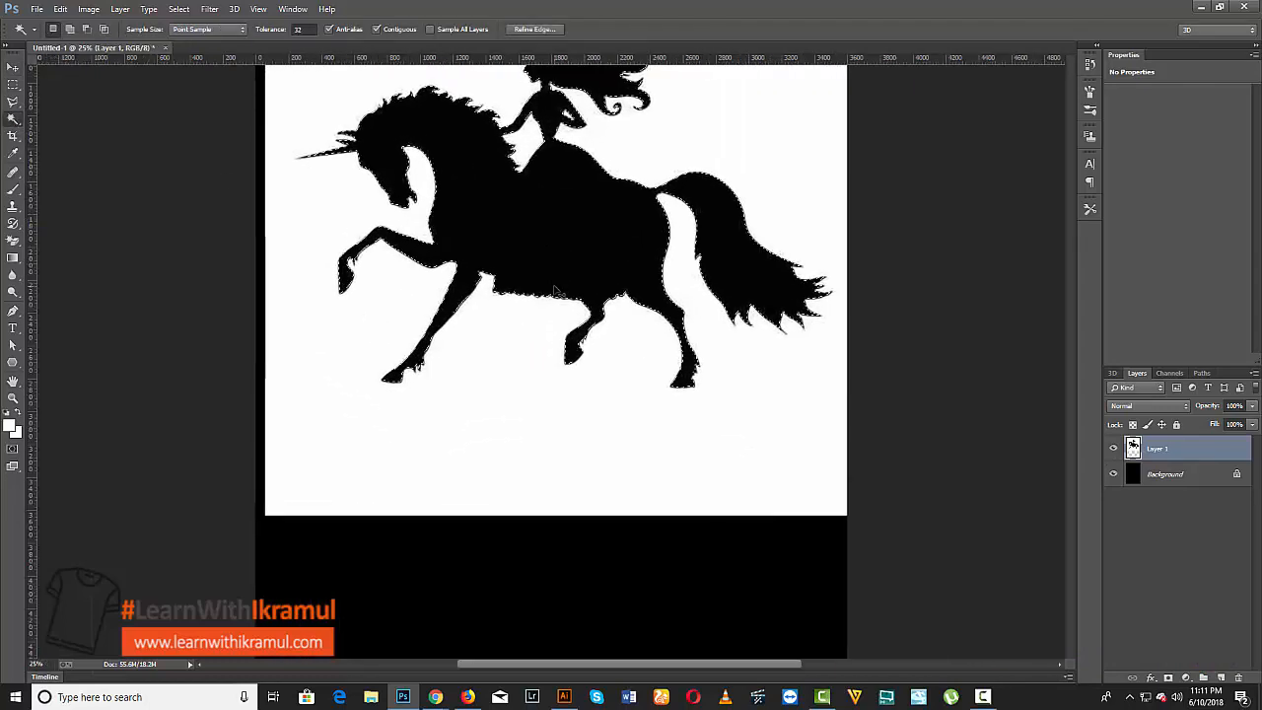
{"action": "scroll", "coordinate": [537, 326], "scroll_direction": "up", "scroll_amount": 5}
{"action": "right_click", "coordinate": [555, 313]}
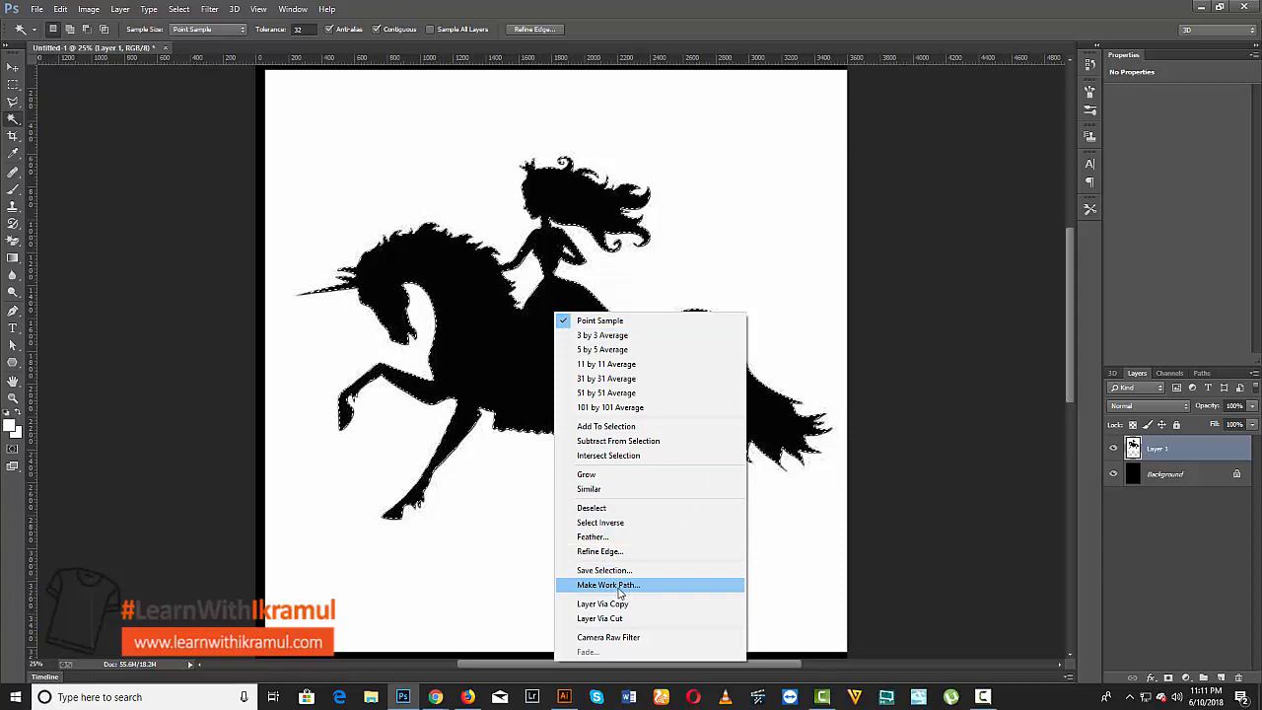
{"action": "left_click", "coordinate": [618, 588]}
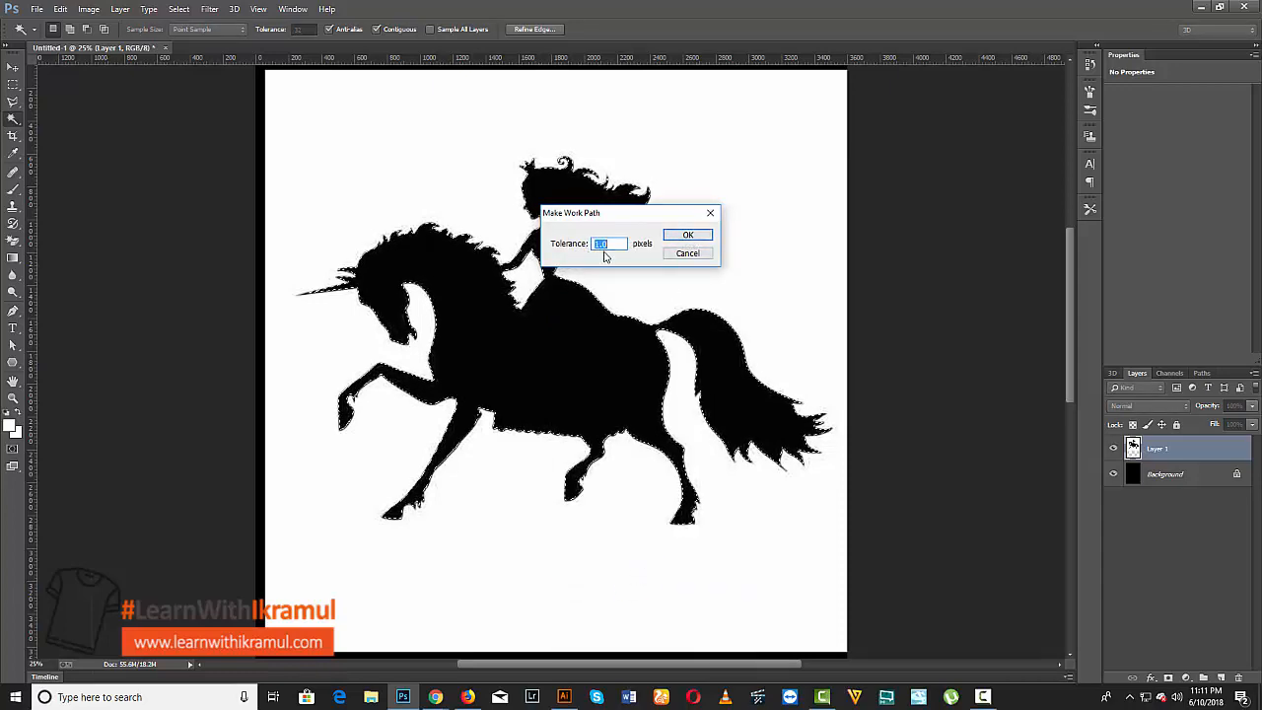
{"action": "left_click", "coordinate": [693, 236]}
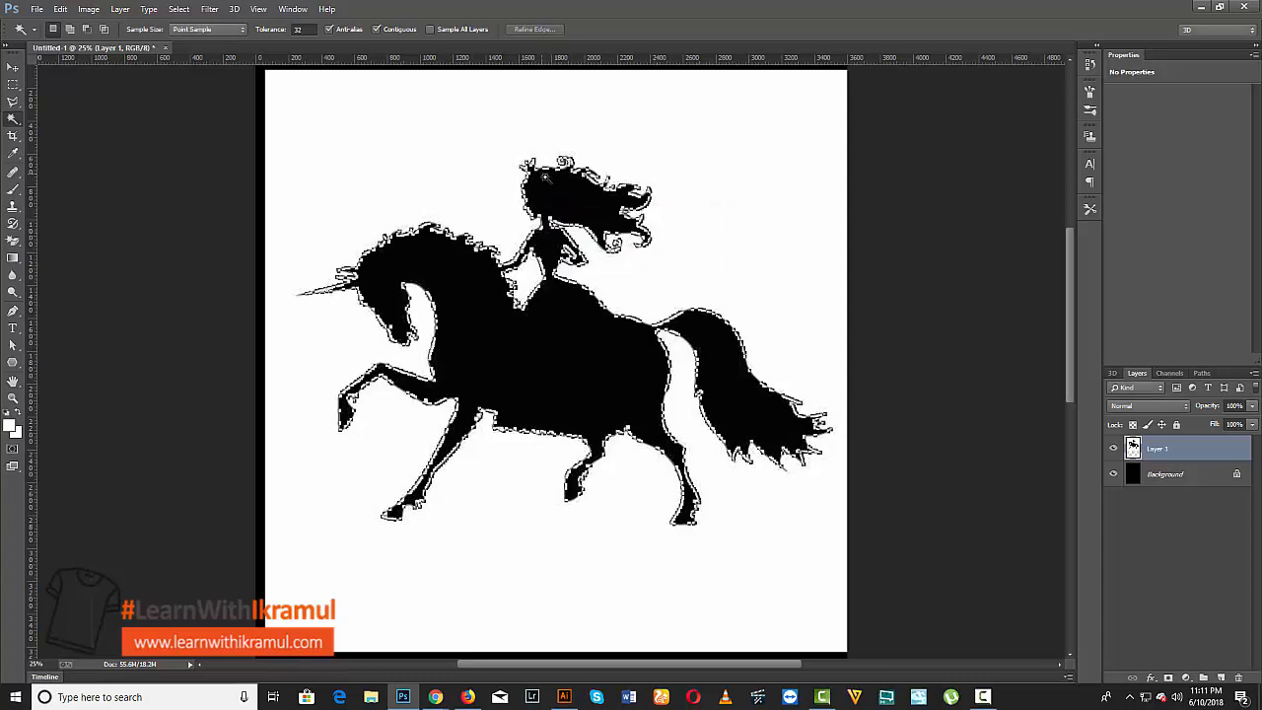
- Examine the work path's anchor points closely at 200% around the unicorn's mane and the princess's arm
{"action": "key", "text": "ctrl+plus"}
{"action": "key", "text": "ctrl+plus"}
{"action": "key", "text": "ctrl+plus"}
{"action": "key", "text": "ctrl+plus"}
{"action": "key", "text": "ctrl+plus"}
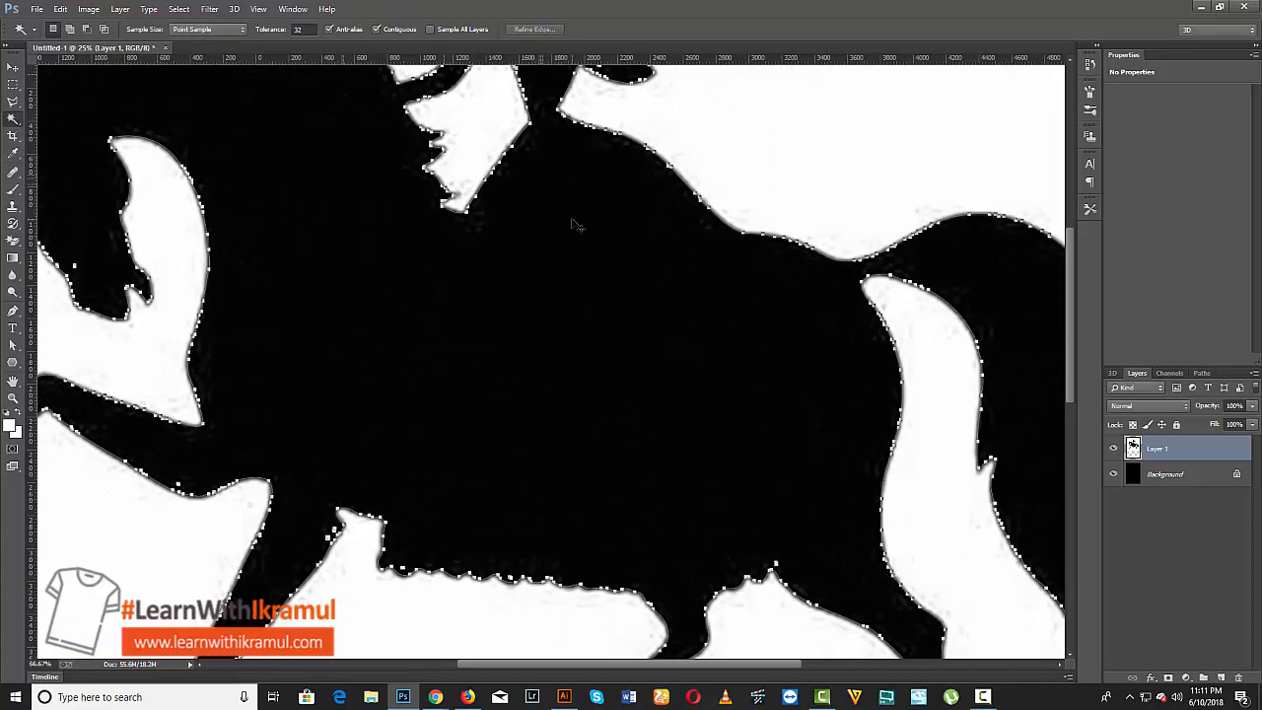
{"action": "left_click_drag", "start_coordinate": [472, 140], "coordinate": [625, 258]}
{"action": "left_click_drag", "start_coordinate": [427, 185], "coordinate": [648, 366]}
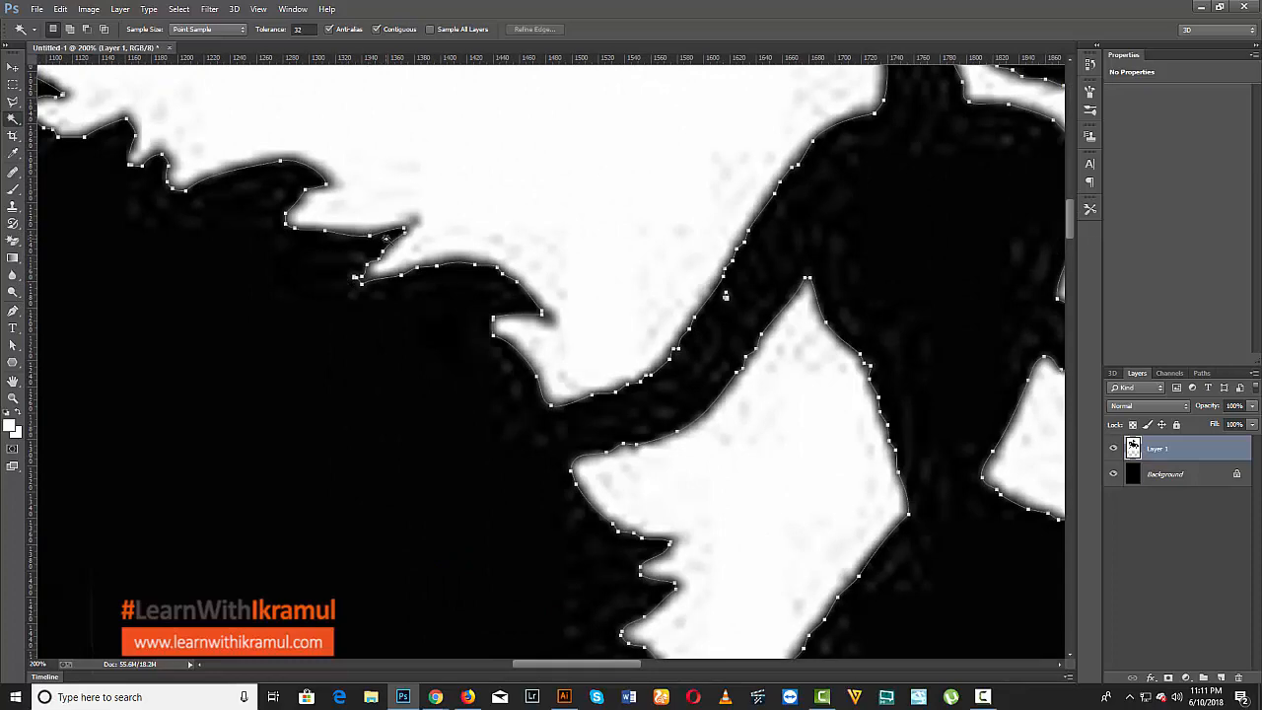
- Create a vector mask on the silhouette layer from the traced princess-and-unicorn work path
{"action": "key", "text": "ctrl+minus"}
{"action": "key", "text": "ctrl+minus"}
{"action": "key", "text": "ctrl+minus"}
{"action": "key", "text": "ctrl+minus"}
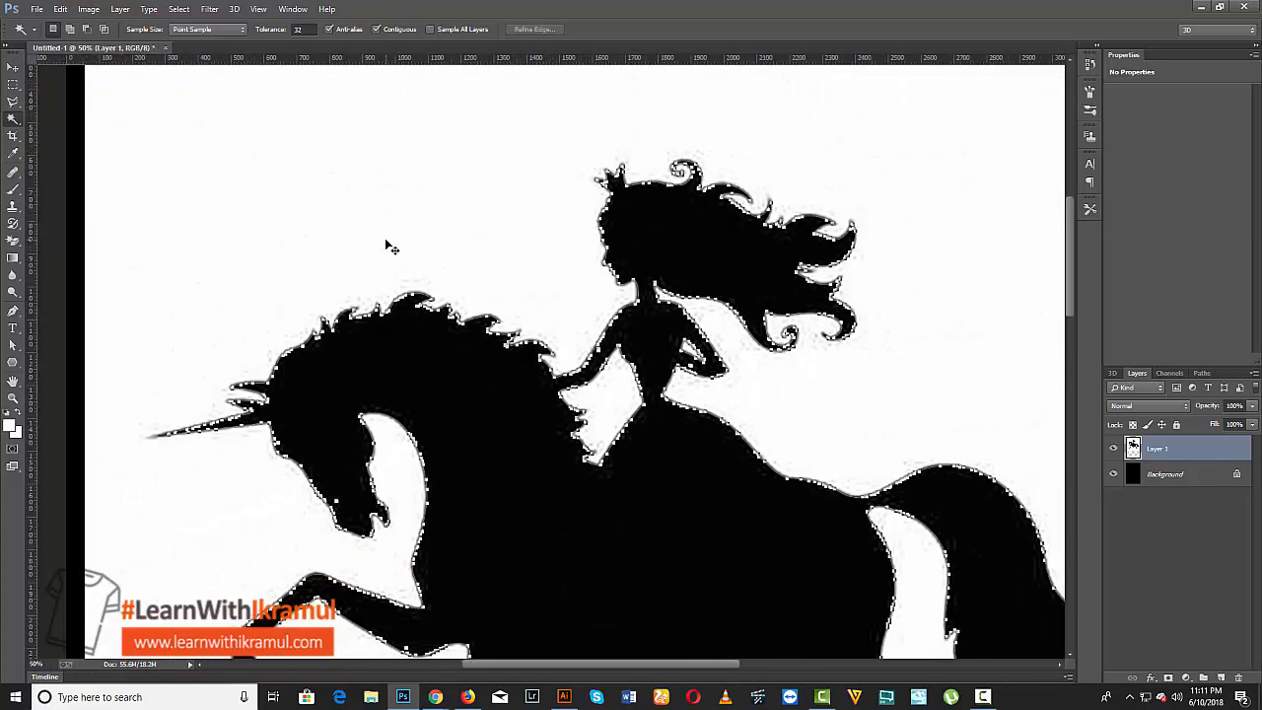
{"action": "scroll", "coordinate": [392, 245], "scroll_direction": "down", "scroll_amount": 5}
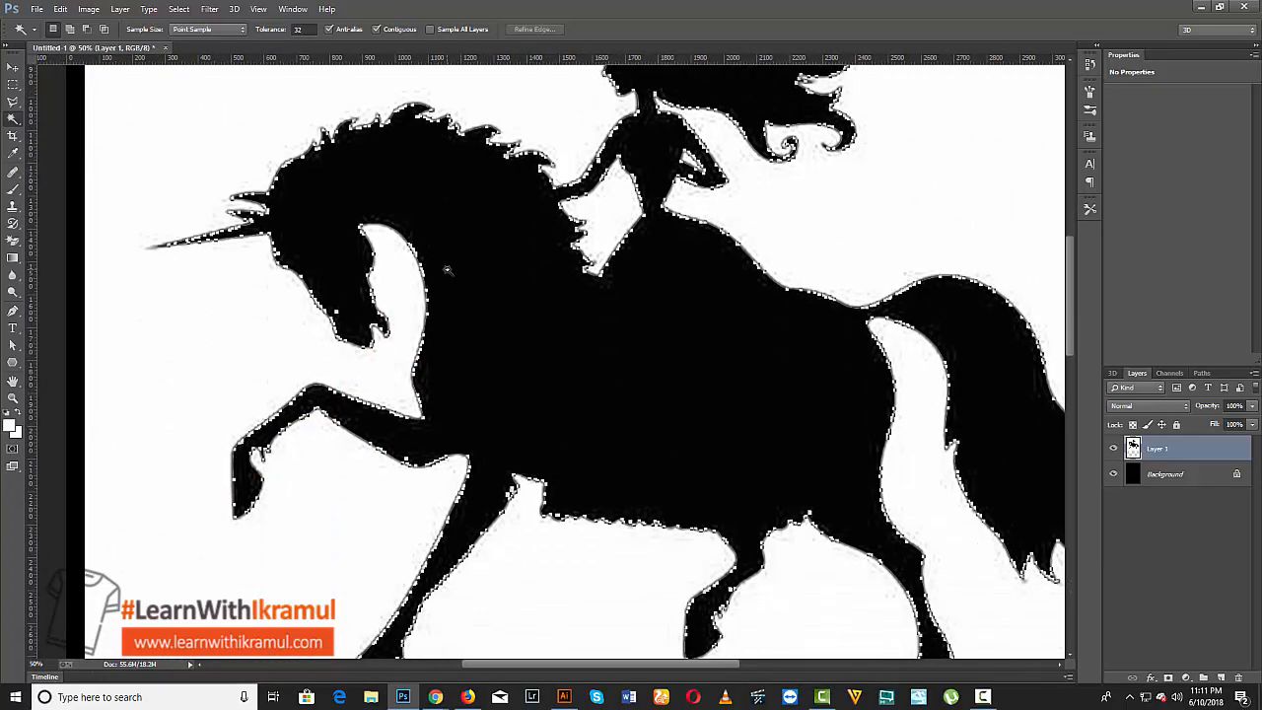
{"action": "key", "text": "ctrl+0"}
{"action": "key", "text": "ctrl+minus"}
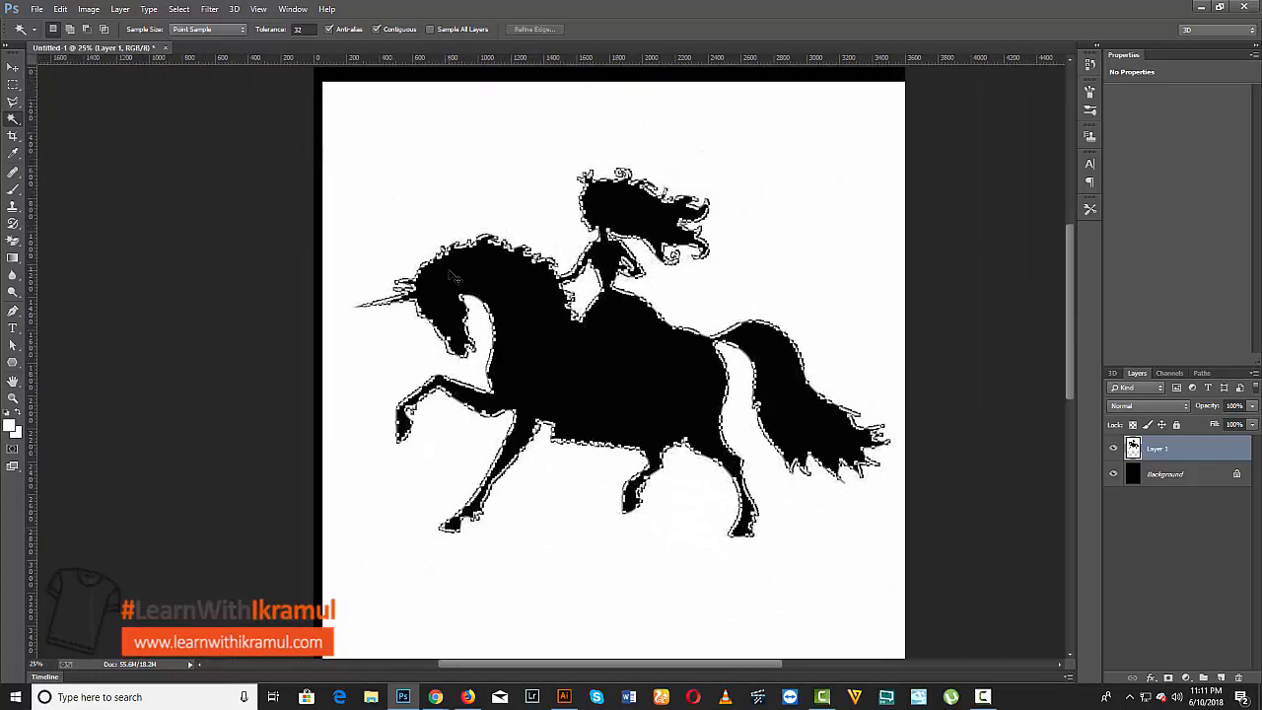
{"action": "left_click", "coordinate": [11, 347]}
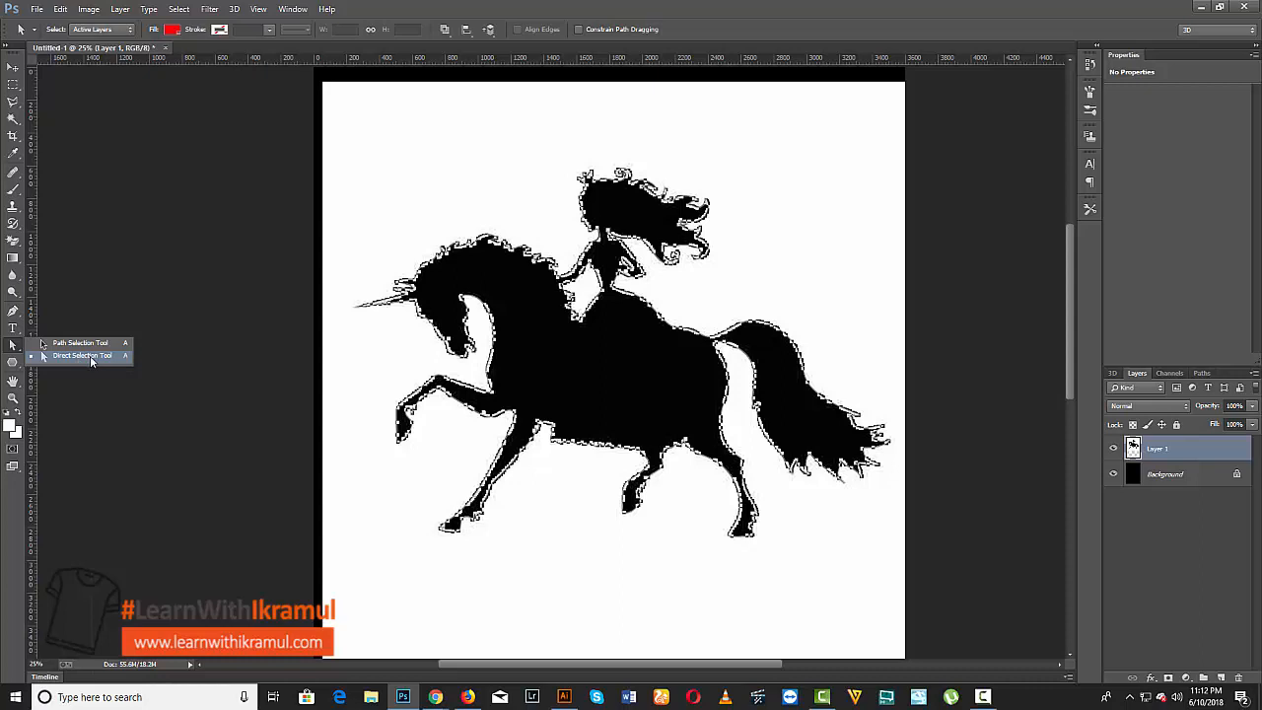
{"action": "left_click", "coordinate": [90, 357]}
{"action": "right_click", "coordinate": [604, 329]}
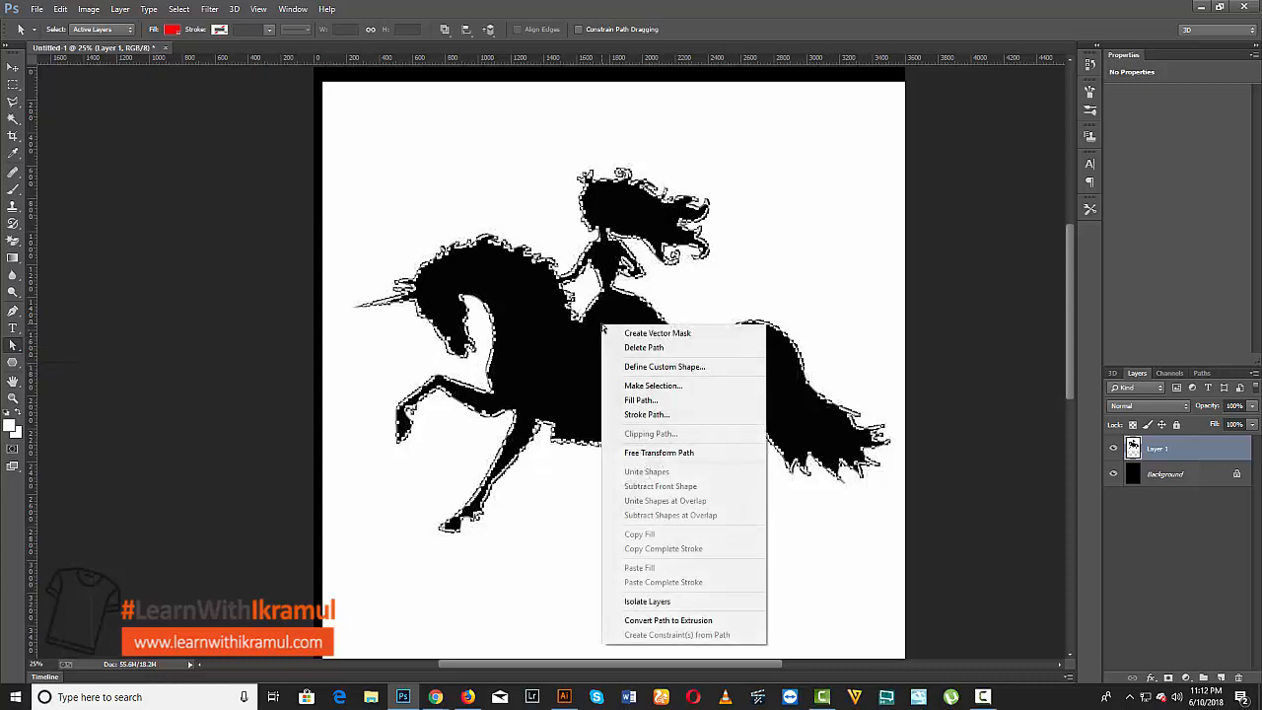
{"action": "left_click", "coordinate": [680, 334]}
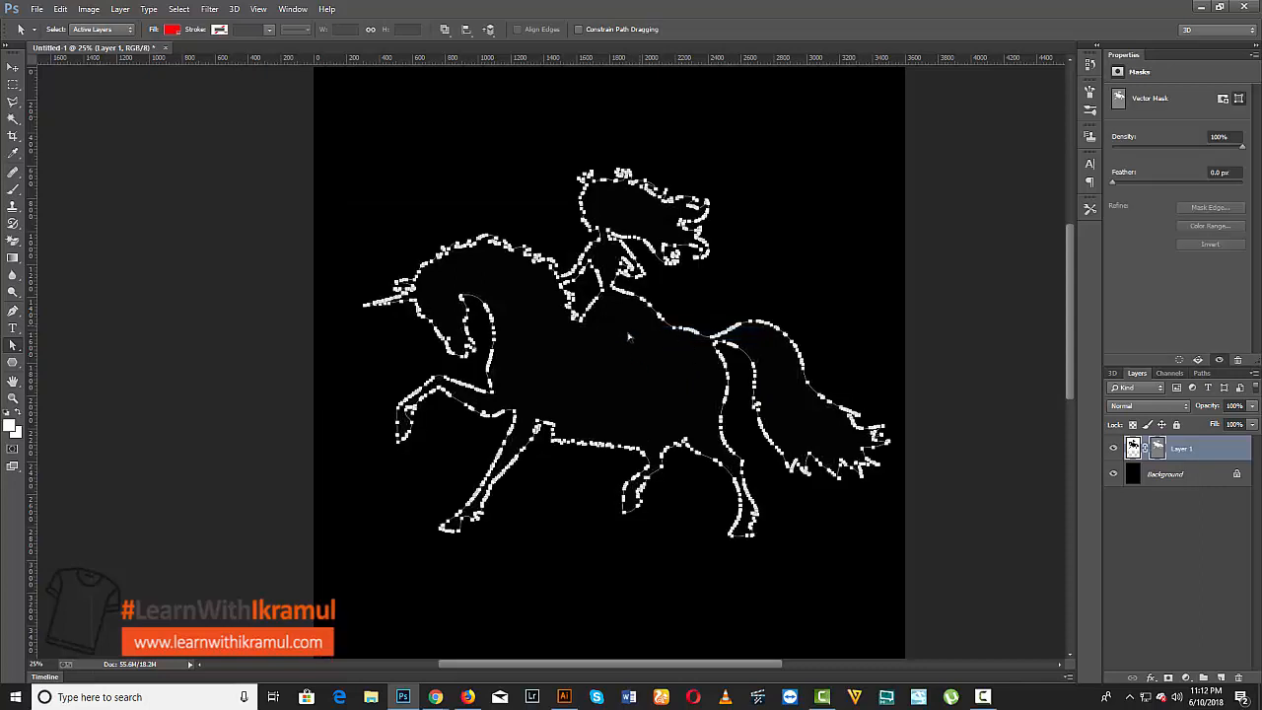
- Load the work path of the princess-and-unicorn outline as a selection
{"action": "left_click", "coordinate": [1159, 448]}
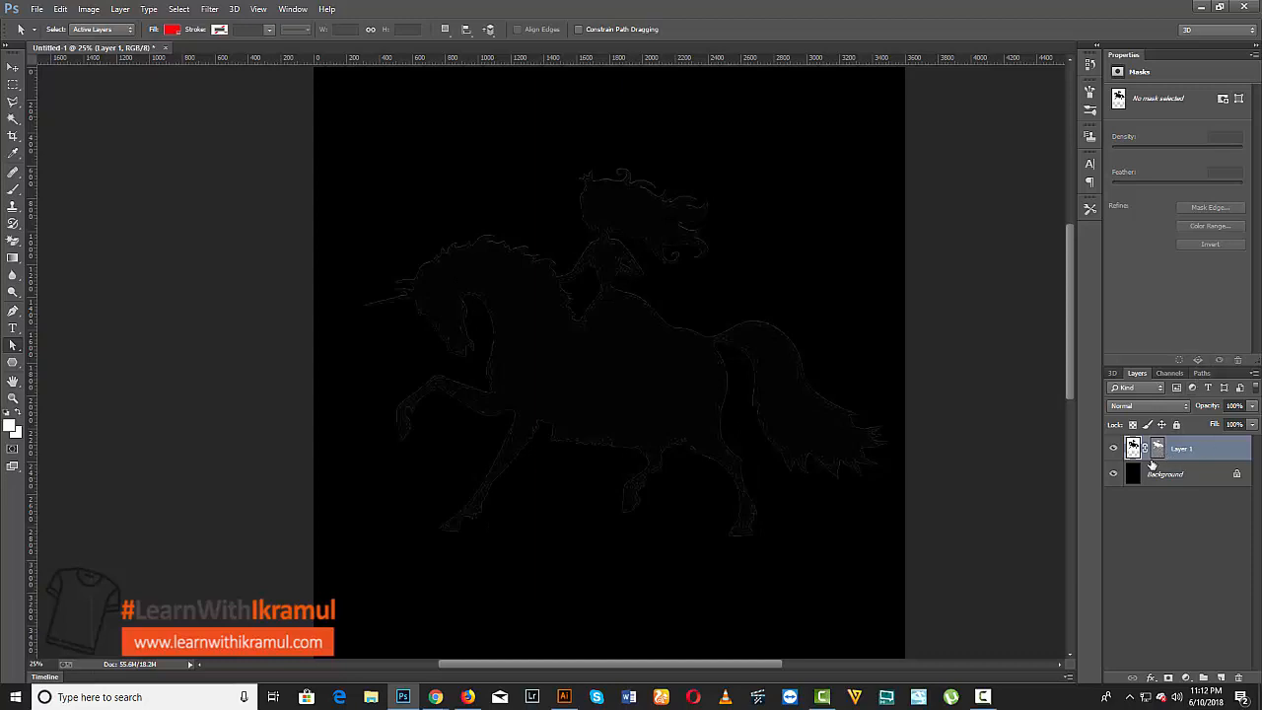
{"action": "left_click", "coordinate": [1159, 449]}
{"action": "left_click", "coordinate": [1202, 374]}
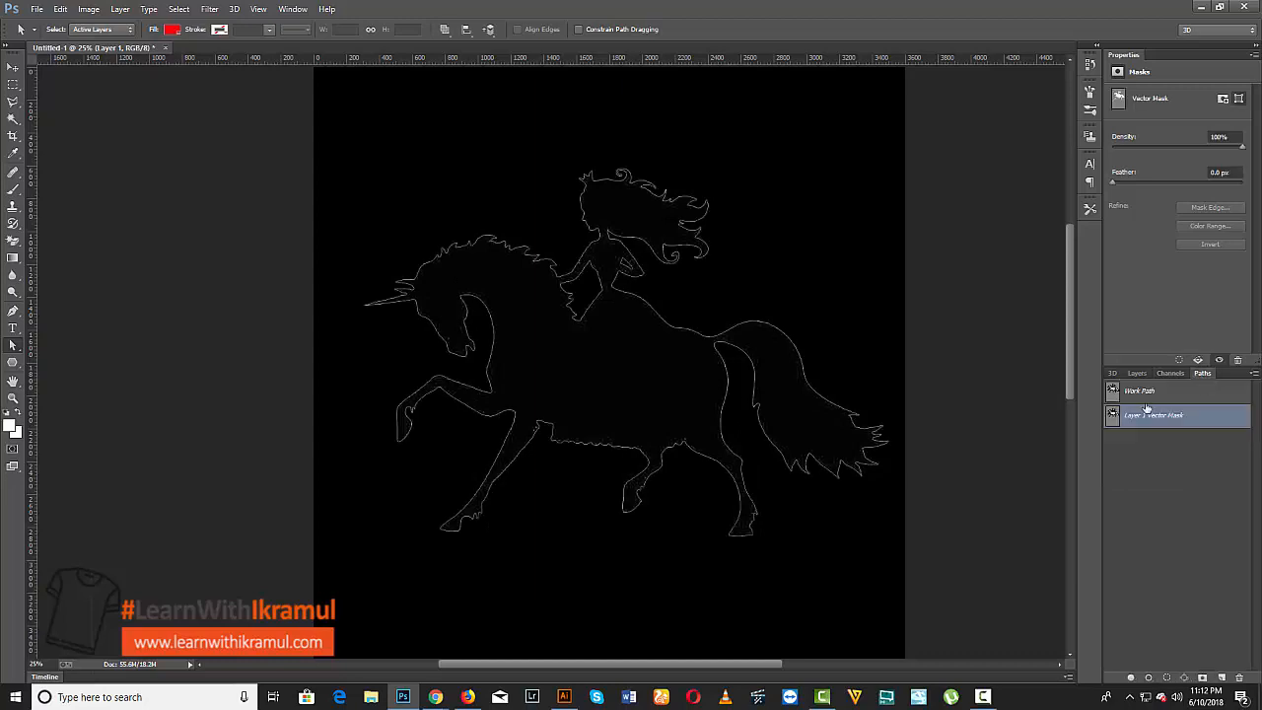
{"action": "left_click", "coordinate": [1115, 397], "text": "ctrl"}
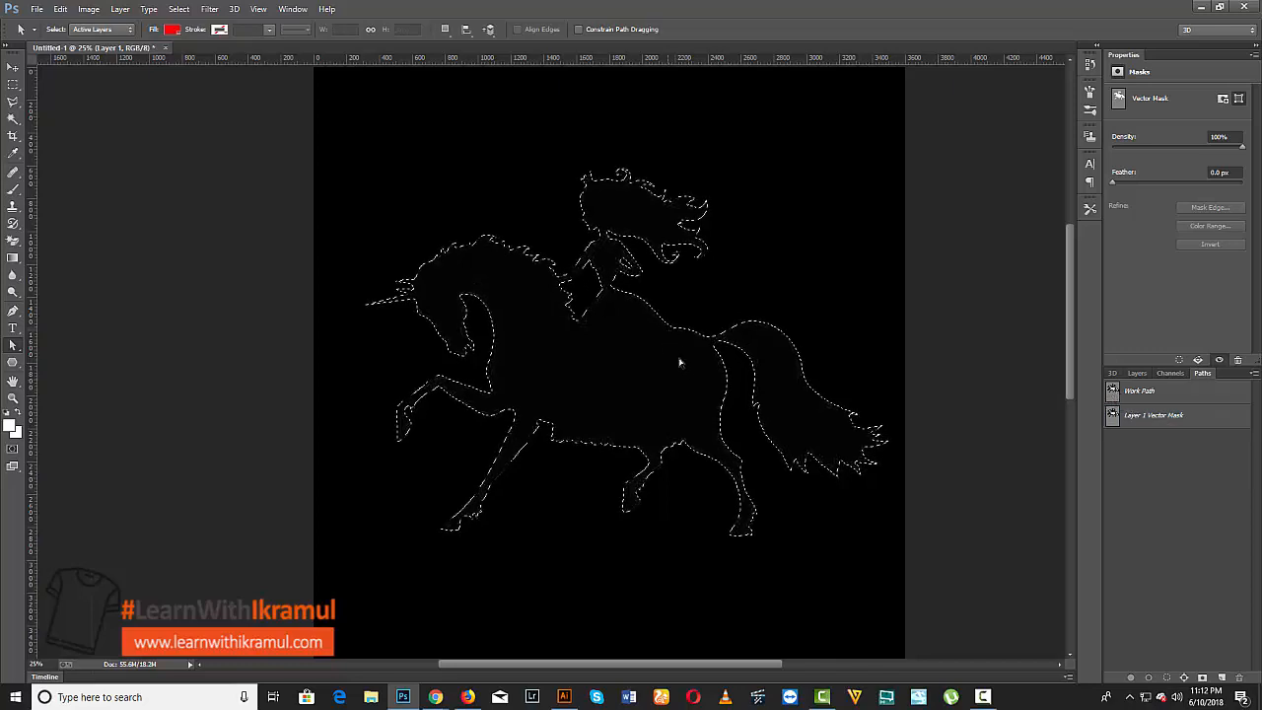
{"action": "left_click", "coordinate": [1202, 679]}
{"action": "key", "text": "ctrl+z"}
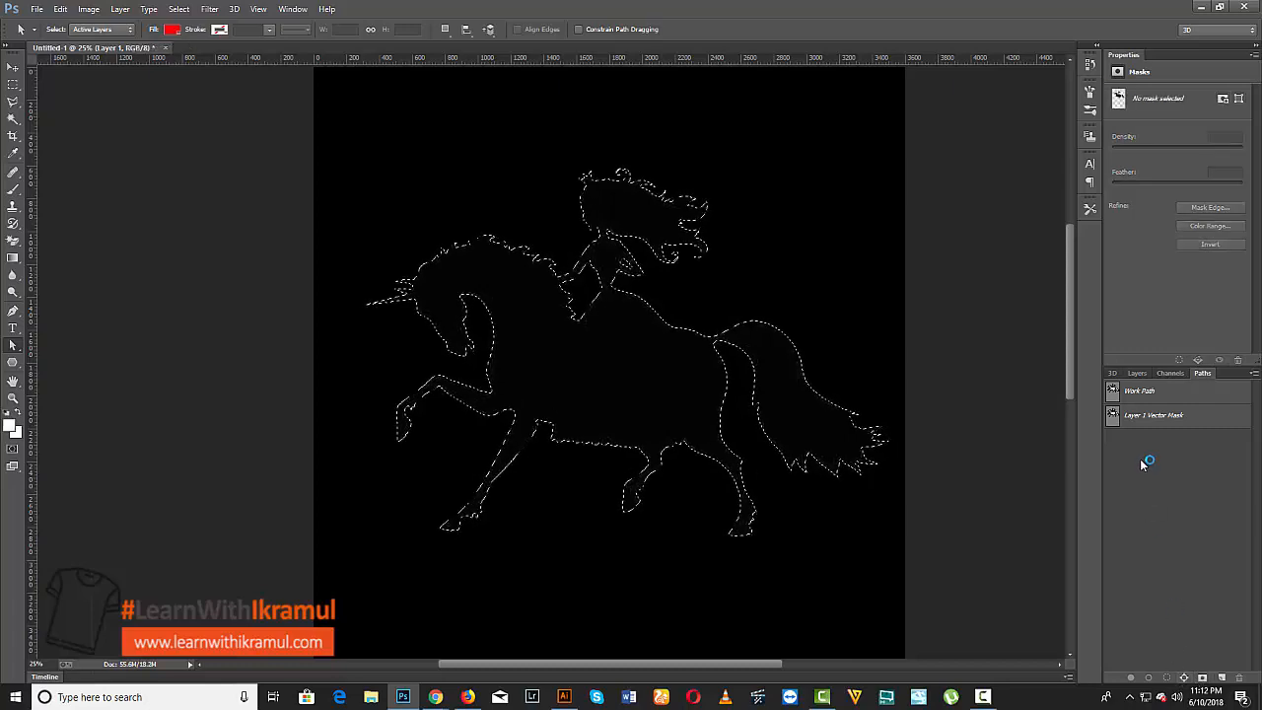
- Add a white (#ffffff) Solid Color fill layer within the selected outline and hide the original silhouette layer, Layer 1
{"action": "left_click", "coordinate": [1138, 374]}
{"action": "left_click", "coordinate": [1160, 450]}
{"action": "left_click", "coordinate": [1162, 449]}
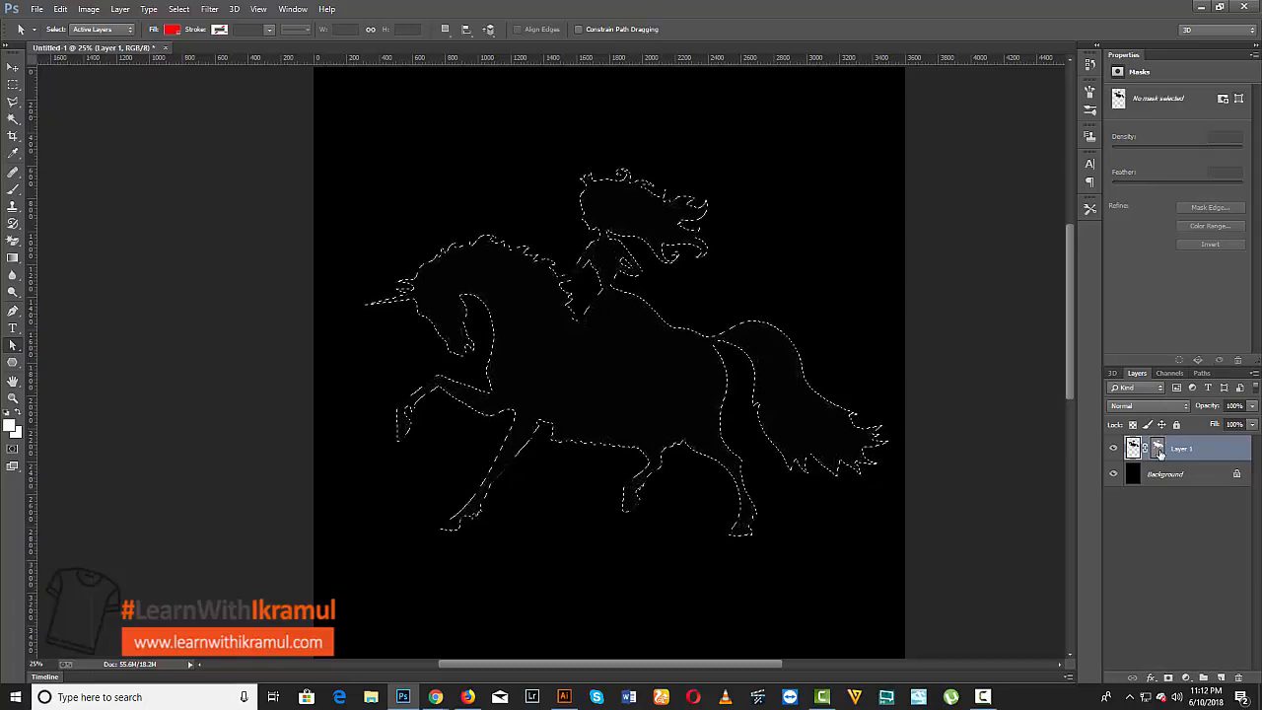
{"action": "left_click", "coordinate": [1182, 676]}
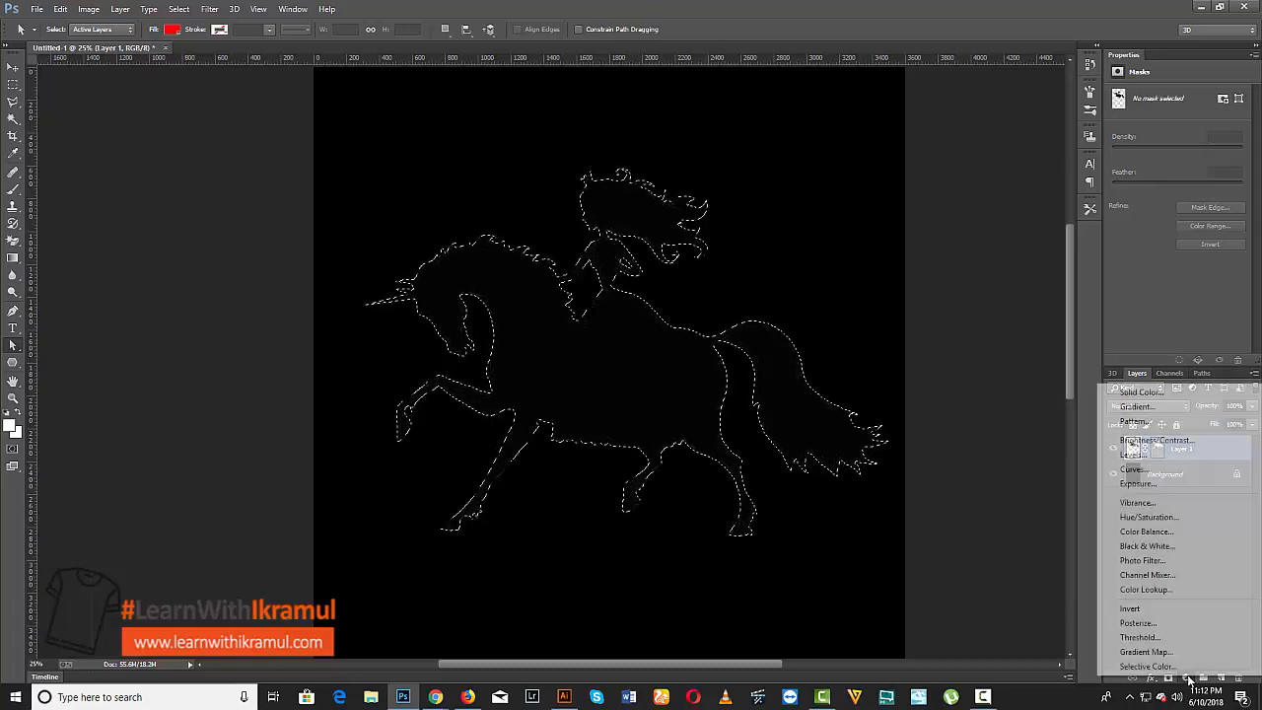
{"action": "left_click", "coordinate": [1159, 399]}
{"action": "mouse_move", "coordinate": [983, 381]}
{"action": "left_mouse_down"}
{"action": "mouse_move", "coordinate": [837, 393]}
{"action": "mouse_move", "coordinate": [797, 365]}
{"action": "left_mouse_up"}
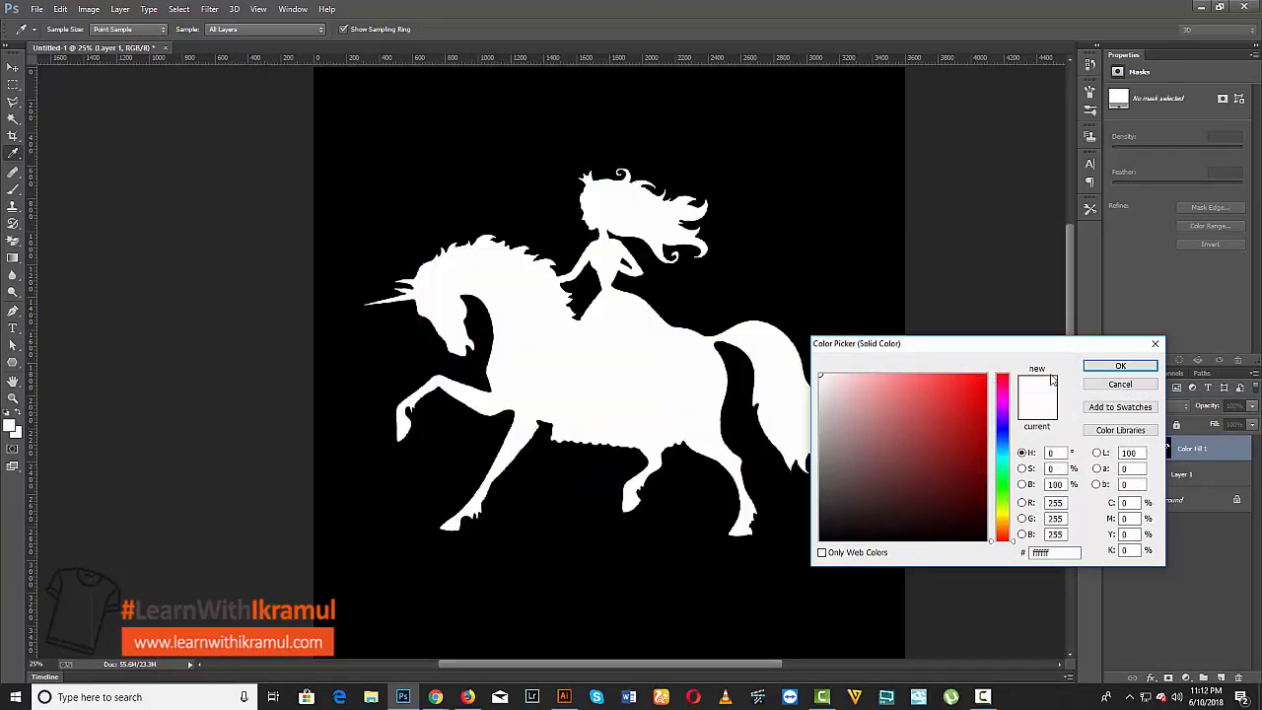
{"action": "left_click", "coordinate": [1121, 366]}
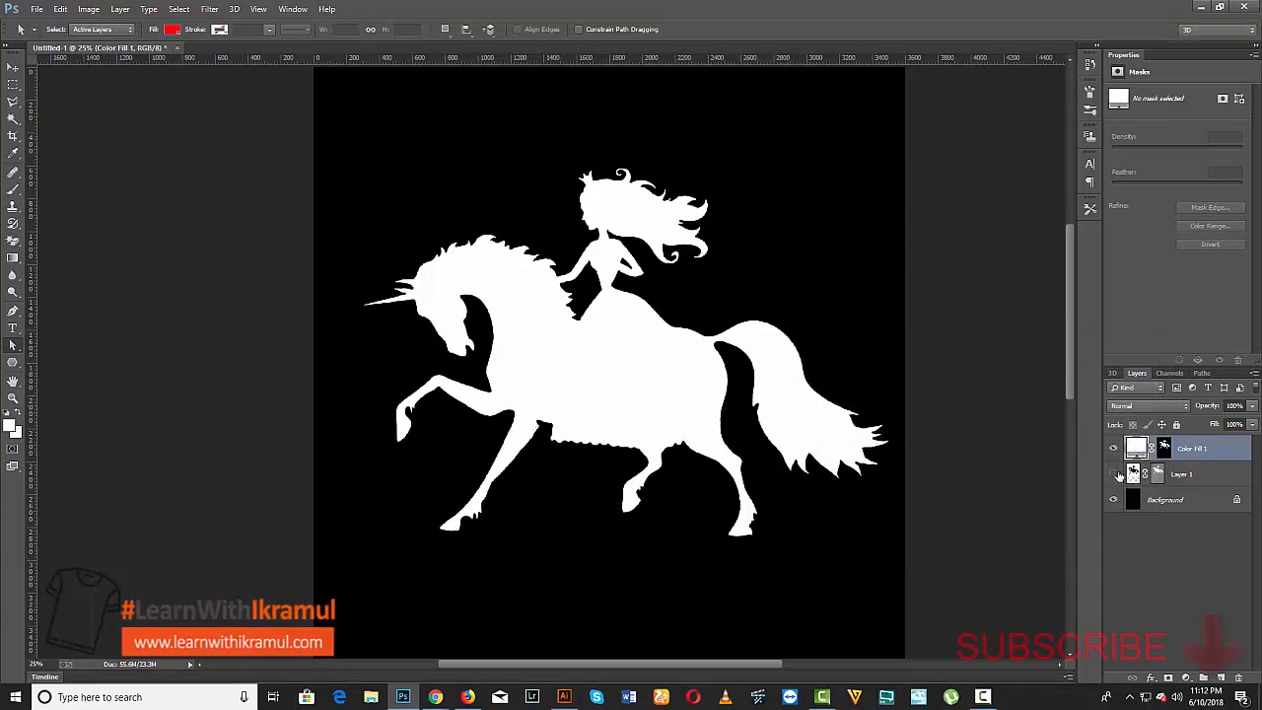
{"action": "left_click", "coordinate": [1114, 503]}
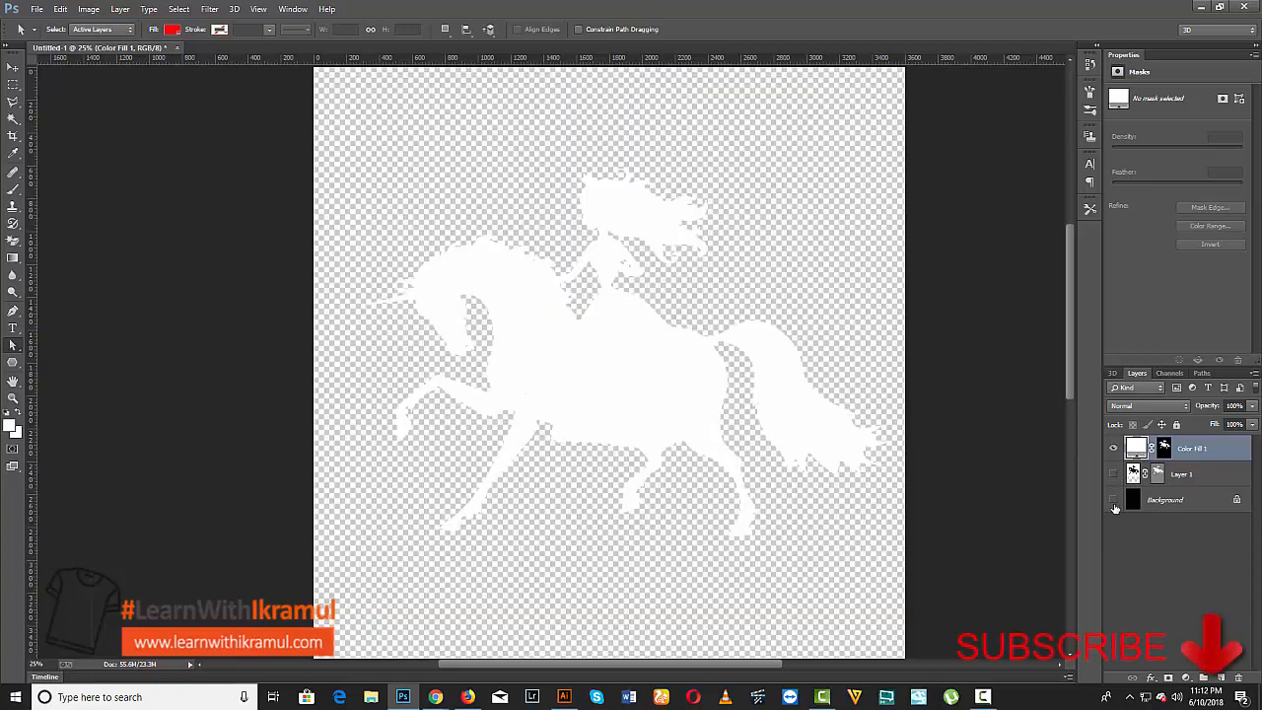
{"action": "left_click", "coordinate": [1115, 502]}
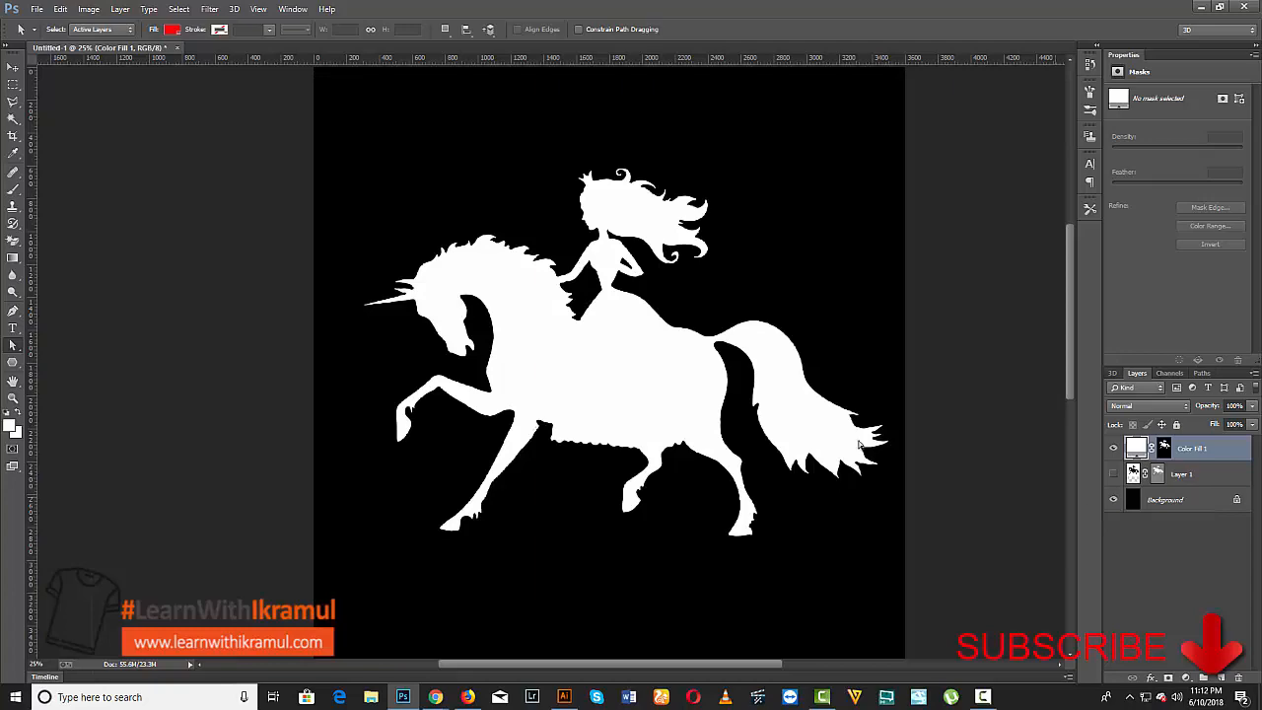
- Open the starry image wallpaper2you_83850 from the Desktop and copy it into the Untitled-1 document, closing the source image
{"action": "left_click", "coordinate": [35, 8]}
{"action": "left_click", "coordinate": [44, 35]}
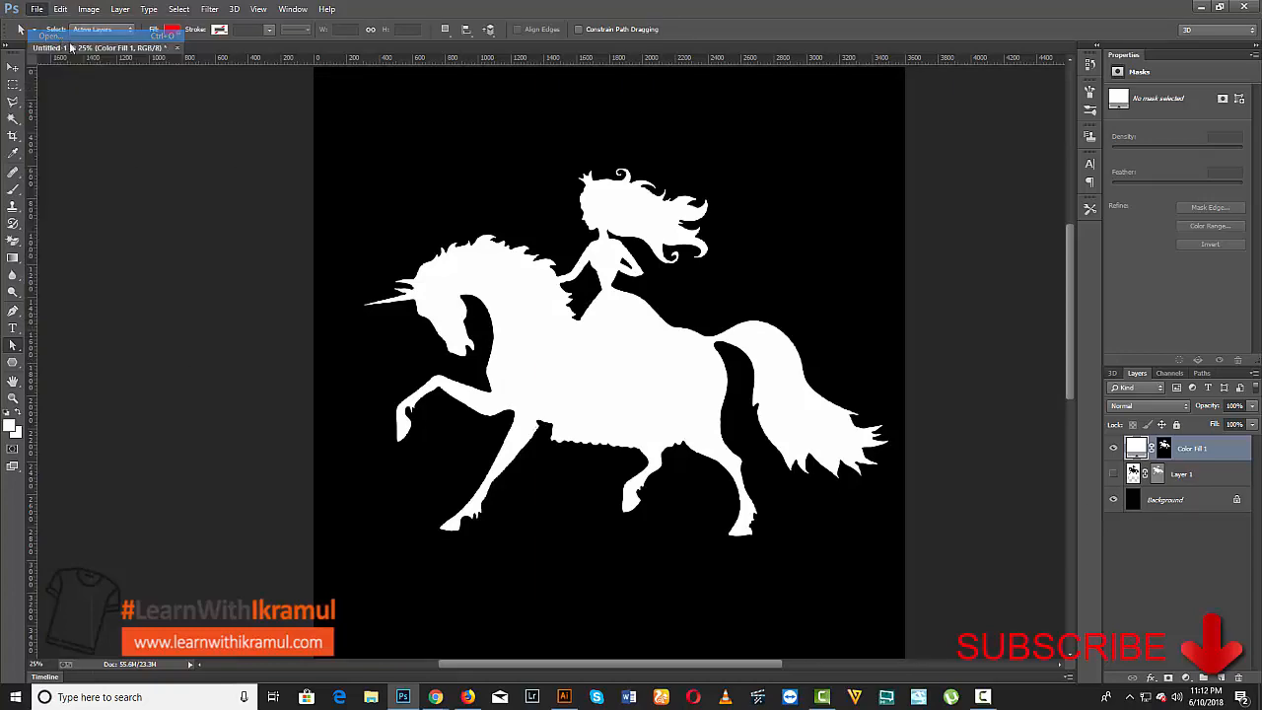
{"action": "left_click", "coordinate": [639, 291]}
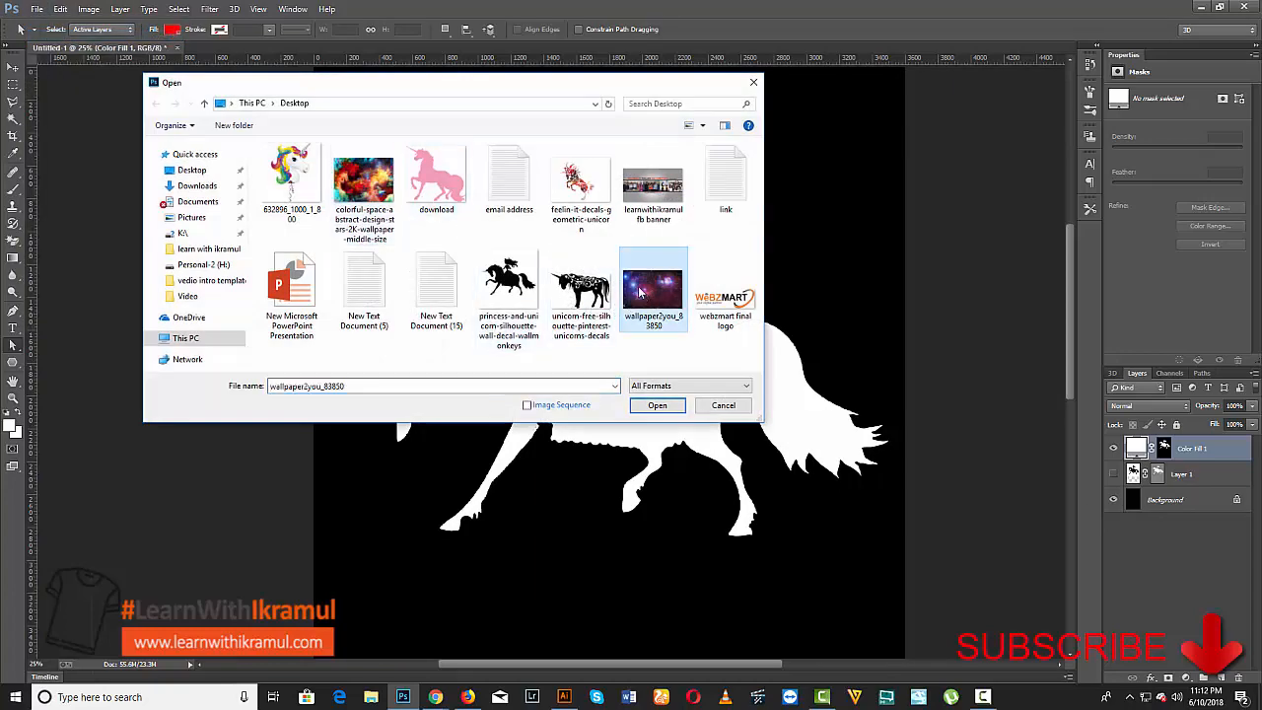
{"action": "left_click", "coordinate": [659, 406]}
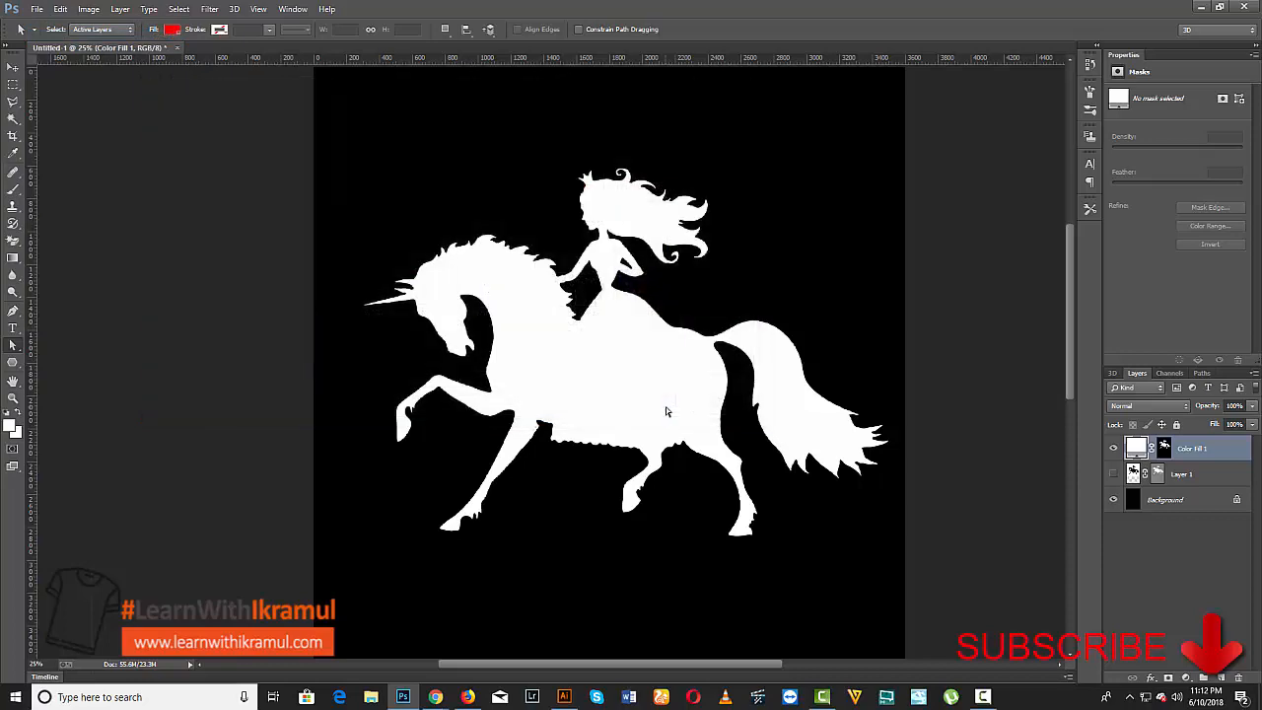
{"action": "left_click", "coordinate": [12, 66]}
{"action": "left_click_drag", "start_coordinate": [167, 126], "coordinate": [454, 190]}
{"action": "left_click", "coordinate": [691, 61]}
- Convert the starry image layer, Layer 2, to a smart object
{"action": "right_click", "coordinate": [1162, 446]}
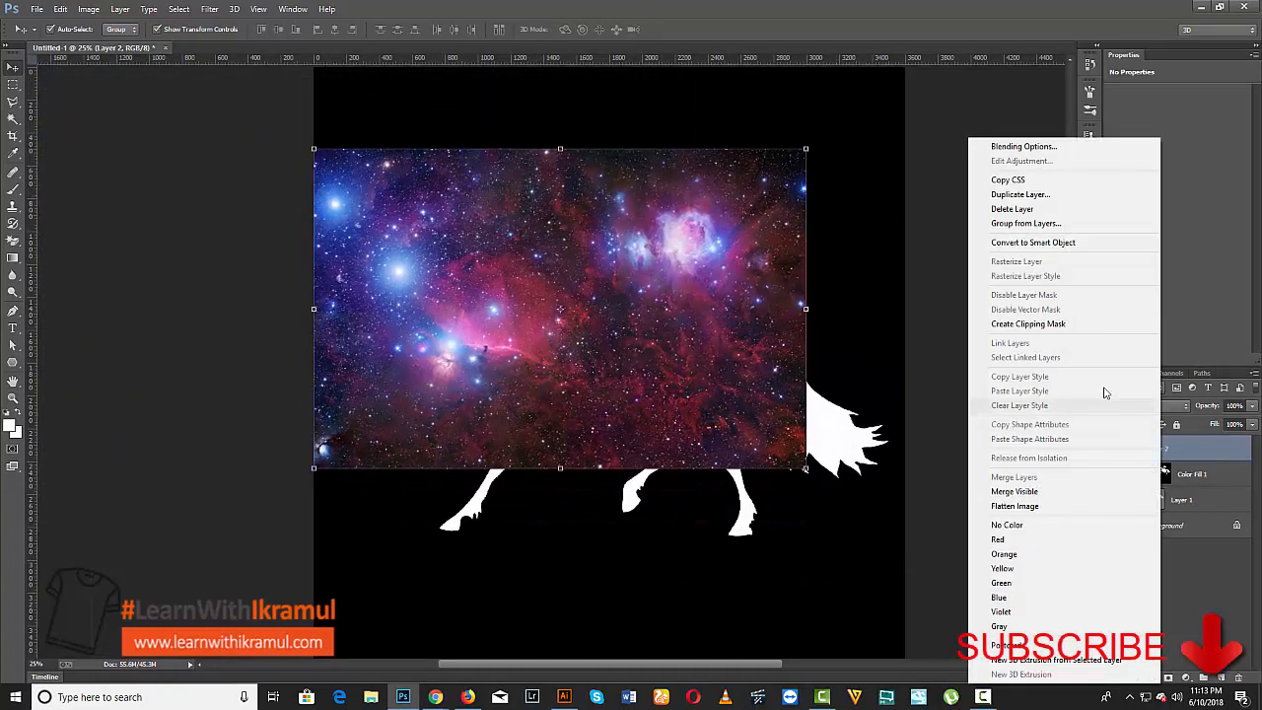
{"action": "left_click", "coordinate": [1050, 505]}
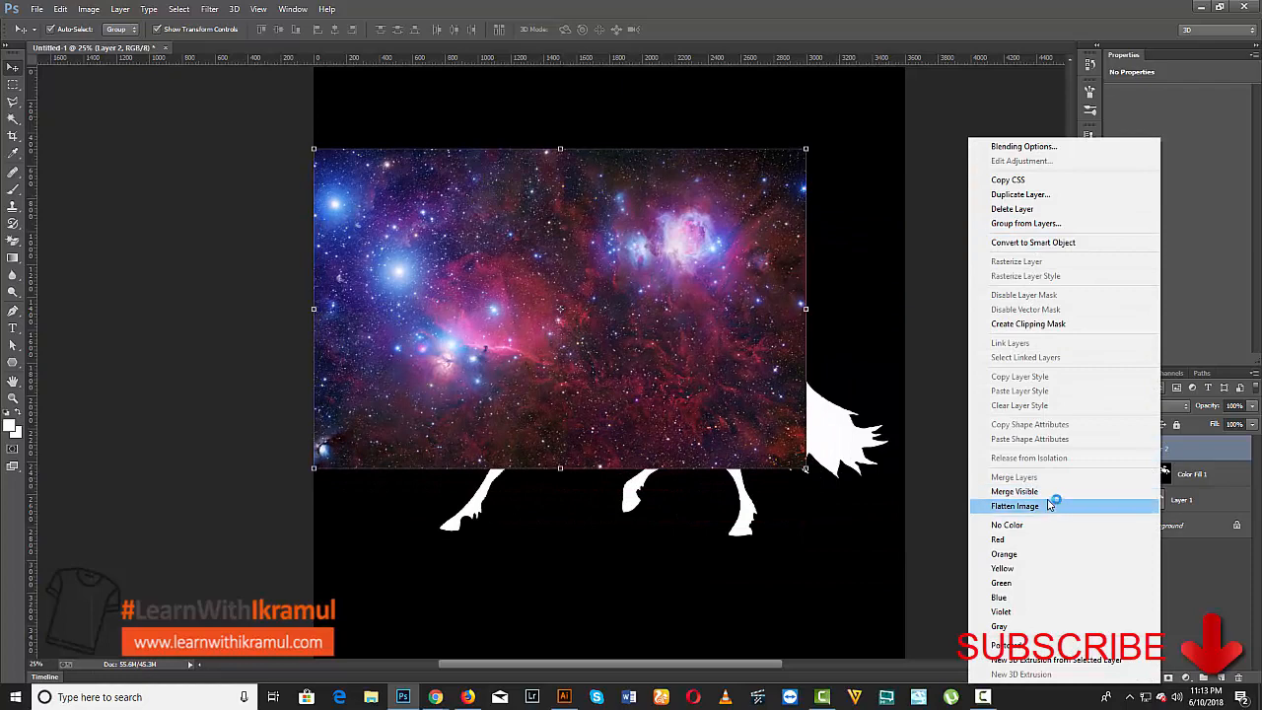
{"action": "left_click", "coordinate": [1042, 242]}
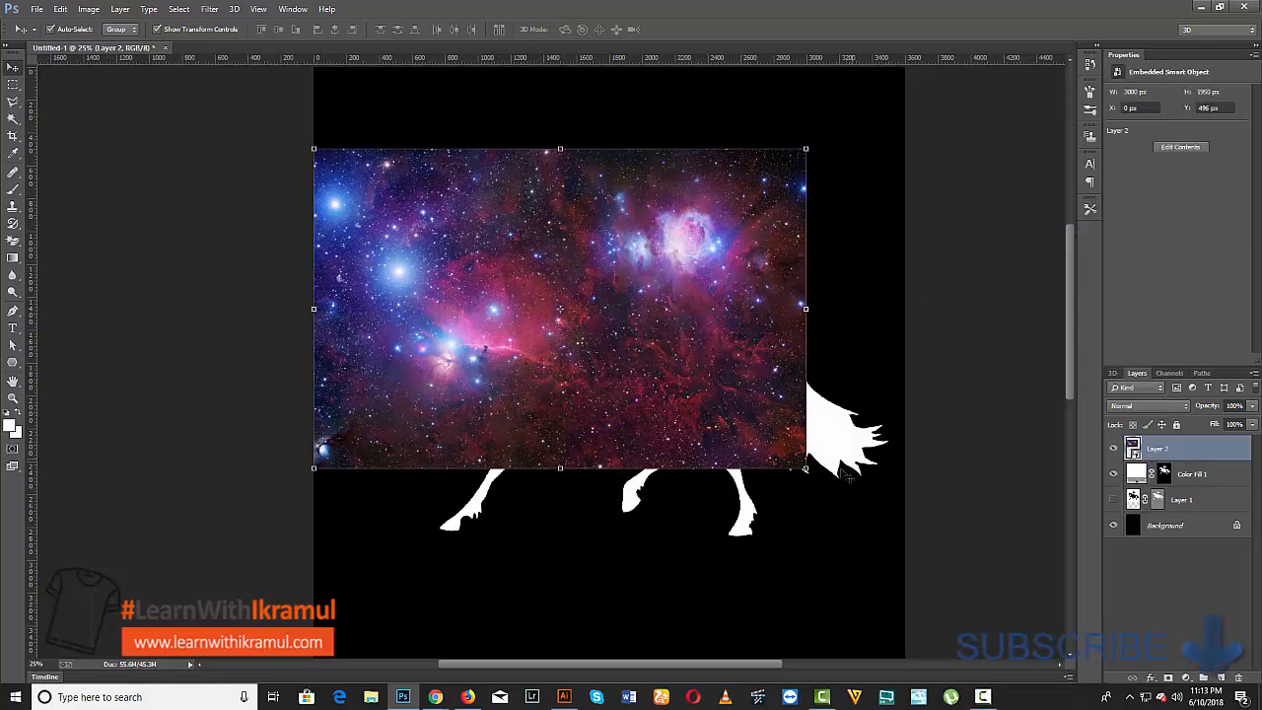
- Scale the starry image to about 134% and position it over the silhouette so it spans the canvas width
{"action": "left_click_drag", "start_coordinate": [806, 469], "coordinate": [972, 577]}
{"action": "left_click_drag", "start_coordinate": [823, 389], "coordinate": [776, 378]}
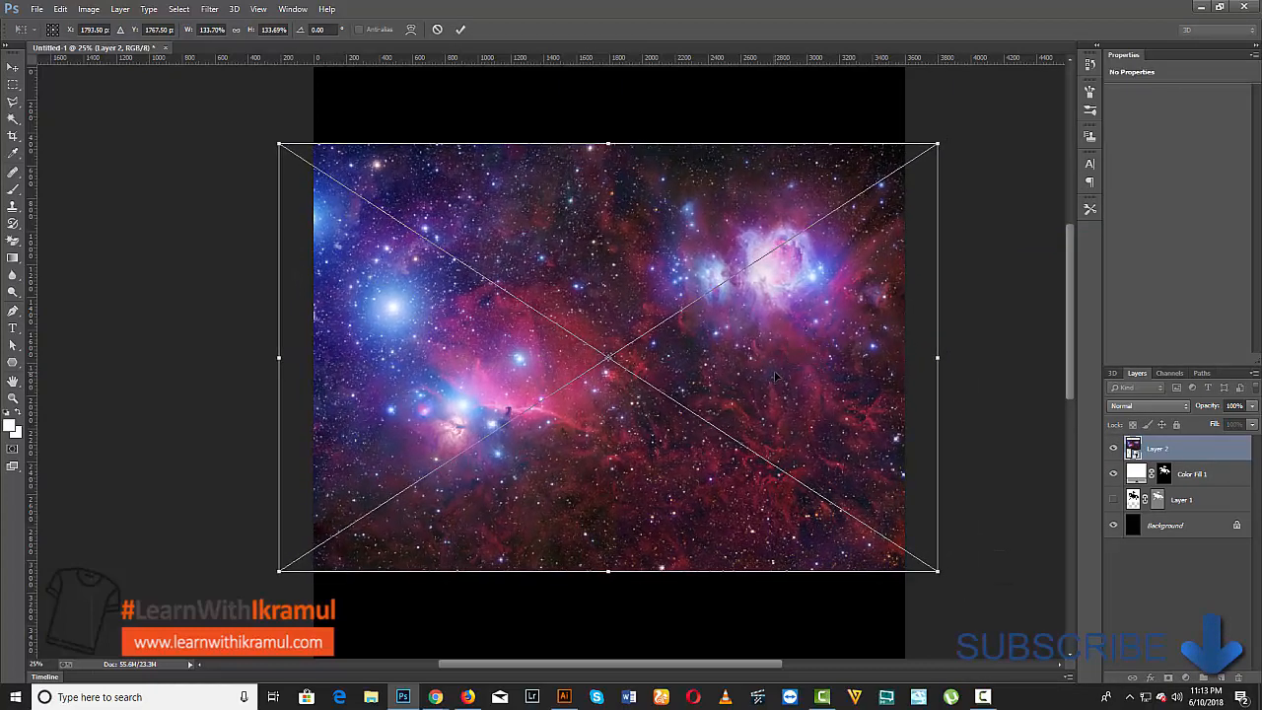
{"action": "key", "text": "Return"}
{"action": "scroll", "coordinate": [717, 379], "scroll_direction": "up", "scroll_amount": 3}
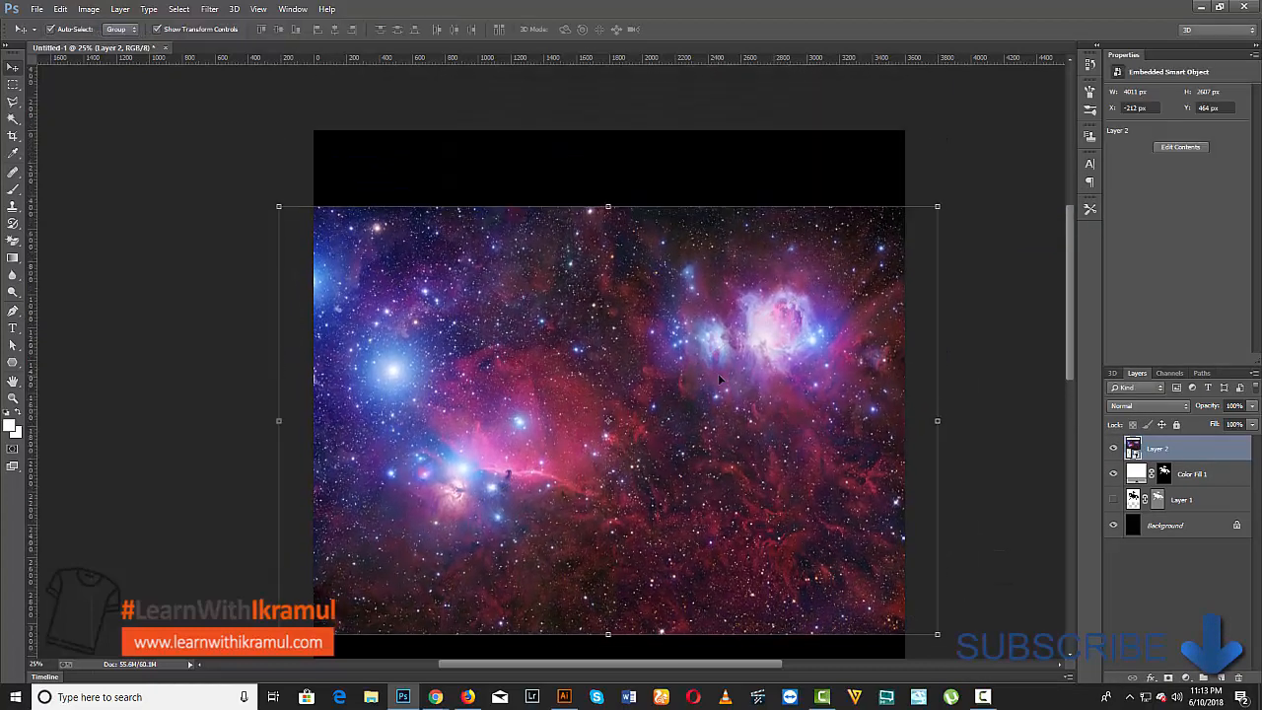
{"action": "scroll", "coordinate": [684, 388], "scroll_direction": "down", "scroll_amount": 2}
{"action": "mouse_move", "coordinate": [579, 268]}
{"action": "left_mouse_down"}
{"action": "mouse_move", "coordinate": [584, 363]}
{"action": "mouse_move", "coordinate": [585, 236]}
{"action": "mouse_move", "coordinate": [601, 262]}
{"action": "mouse_move", "coordinate": [576, 261]}
{"action": "left_mouse_up"}
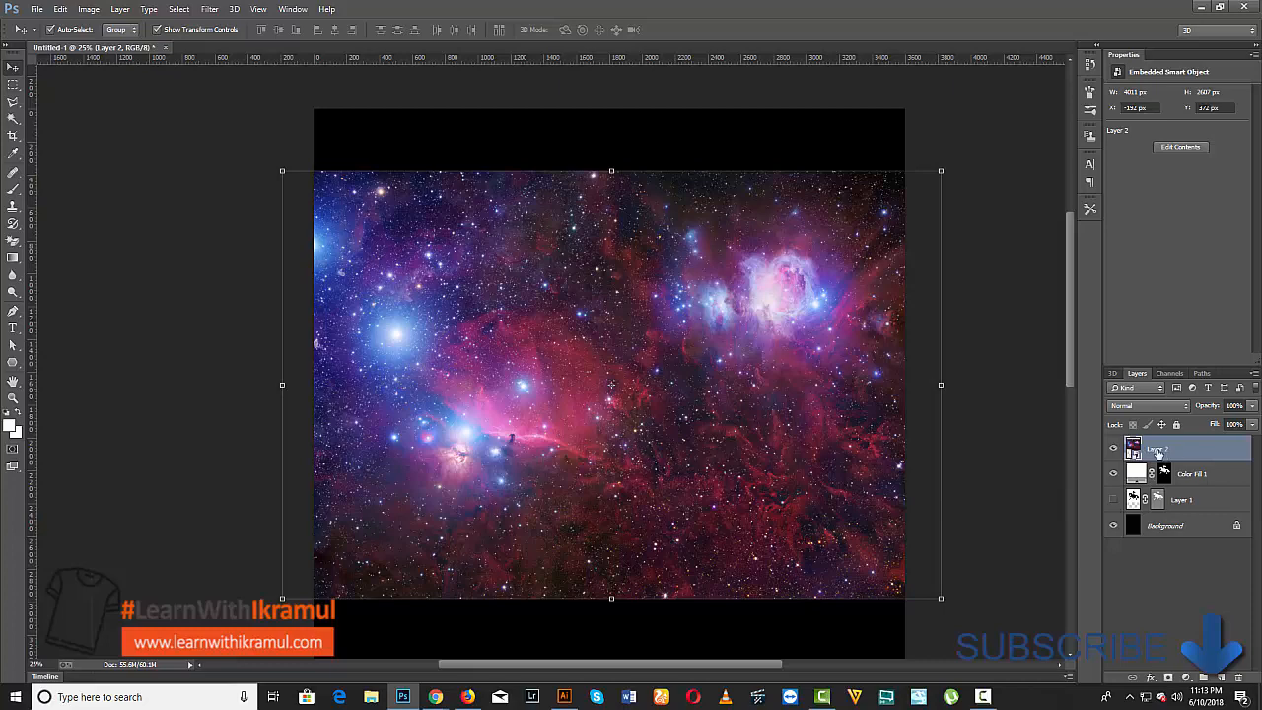
- Clip the starry image layer to the white unicorn fill layer with a clipping mask
{"action": "left_click", "coordinate": [996, 360]}
{"action": "left_click", "coordinate": [1183, 452]}
{"action": "right_click", "coordinate": [1183, 452]}
{"action": "left_click", "coordinate": [1065, 357]}
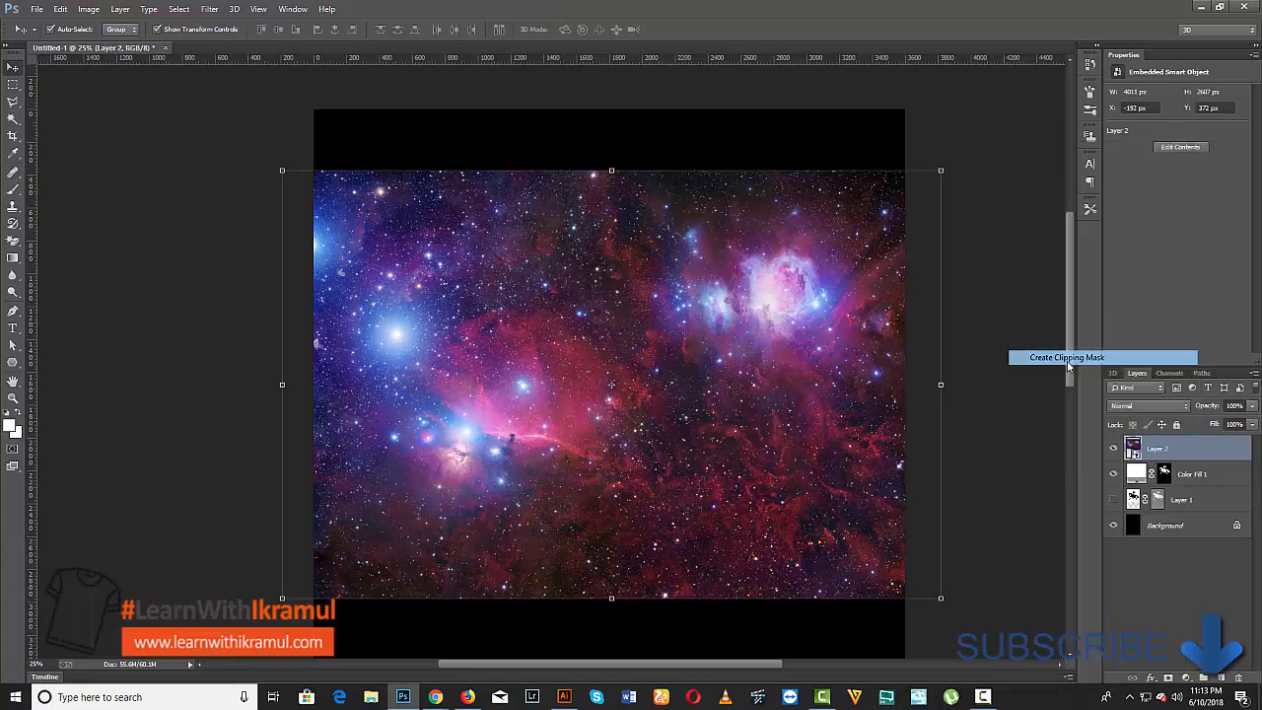
{"action": "left_click", "coordinate": [987, 417]}
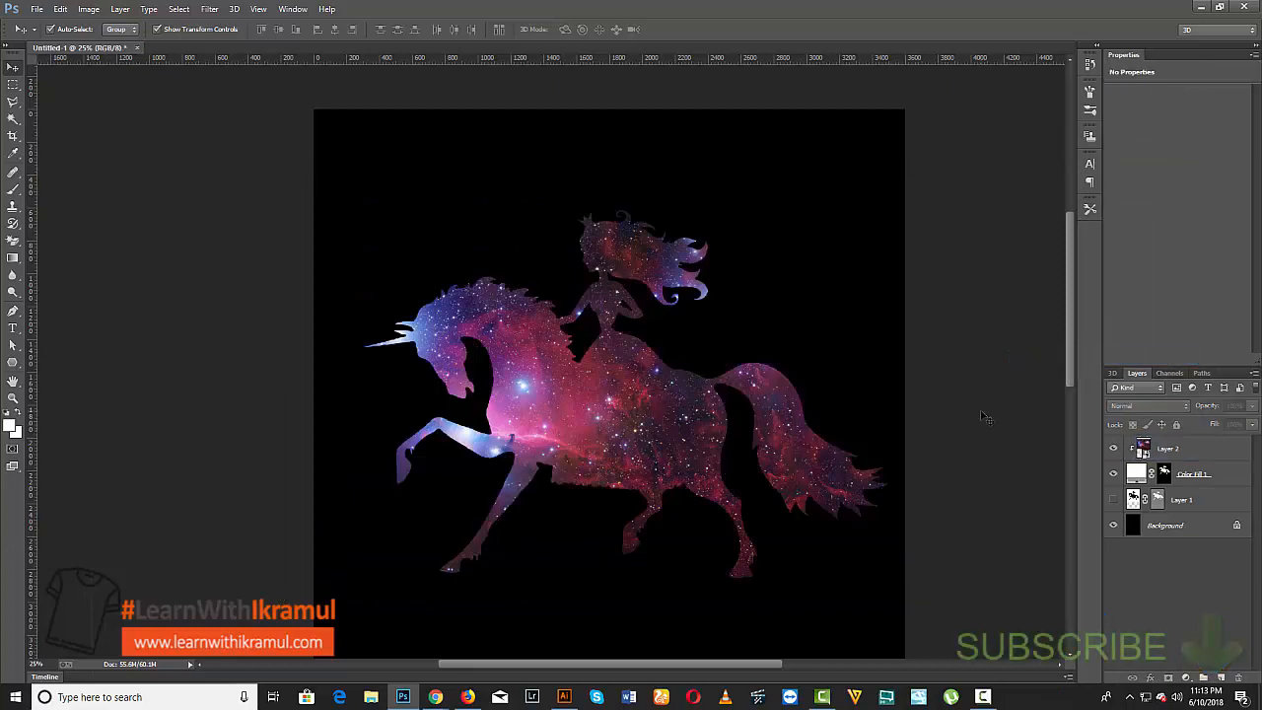
- Shift the starry image within the unicorn shape to about X -288 px, Y 354 px
{"action": "key", "text": "ctrl+plus"}
{"action": "key", "text": "ctrl+minus"}
{"action": "key", "text": "ctrl+minus"}
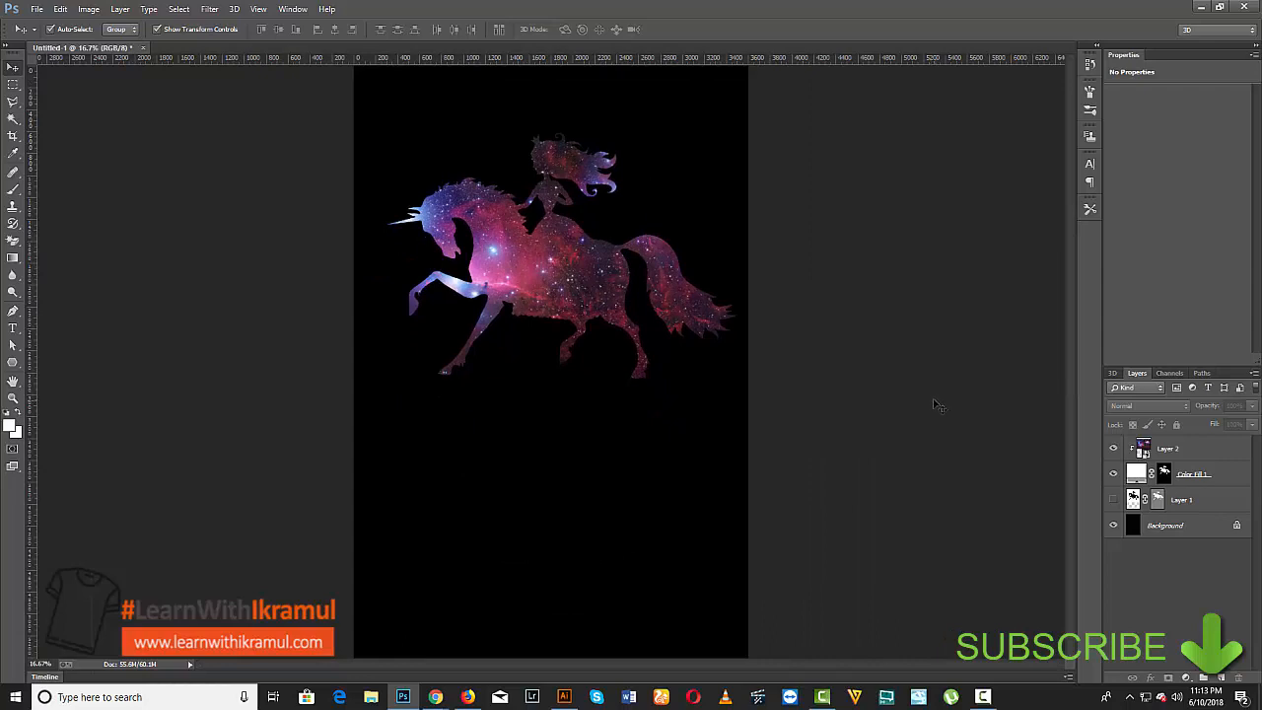
{"action": "mouse_move", "coordinate": [554, 280]}
{"action": "left_mouse_down"}
{"action": "mouse_move", "coordinate": [532, 276]}
{"action": "mouse_move", "coordinate": [538, 261]}
{"action": "mouse_move", "coordinate": [557, 272]}
{"action": "mouse_move", "coordinate": [489, 296]}
{"action": "mouse_move", "coordinate": [498, 268]}
{"action": "mouse_move", "coordinate": [540, 280]}
{"action": "mouse_move", "coordinate": [568, 274]}
{"action": "mouse_move", "coordinate": [562, 259]}
{"action": "mouse_move", "coordinate": [558, 279]}
{"action": "left_mouse_up"}
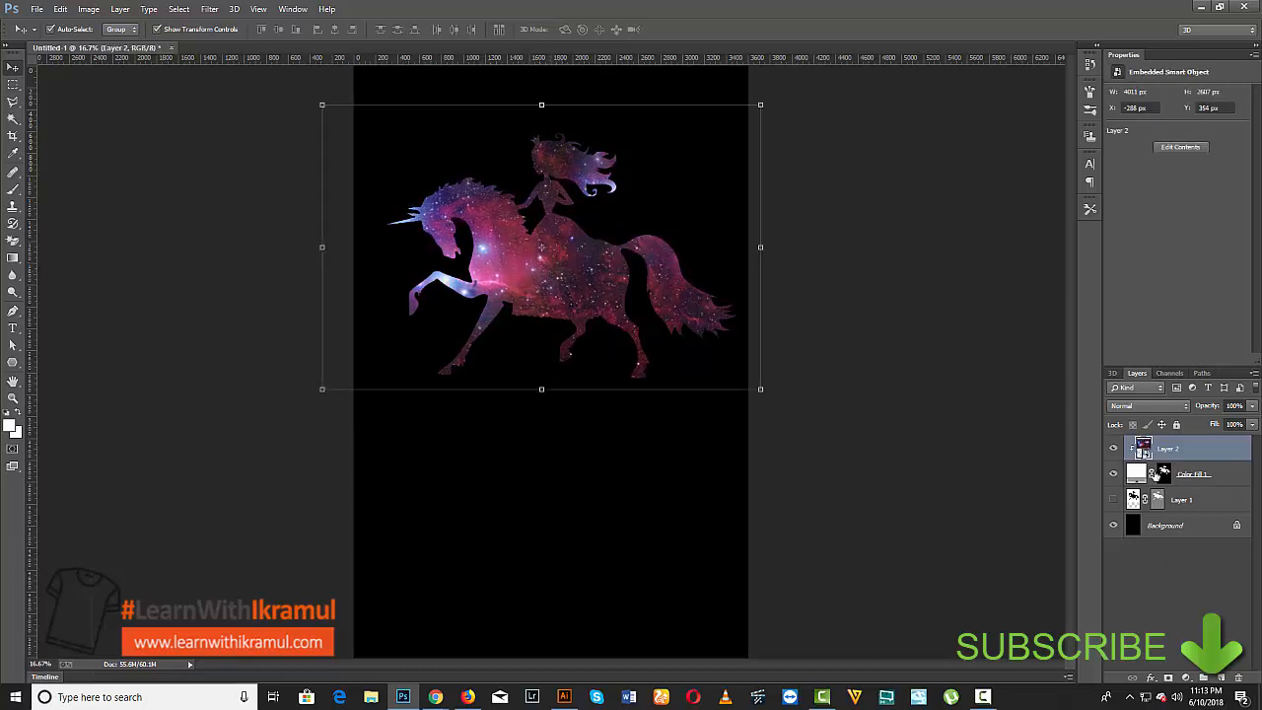
- Add a Hue/Saturation adjustment layer above the starry image with saturation +36 and a slightly negative hue shift
{"action": "left_click", "coordinate": [89, 9]}
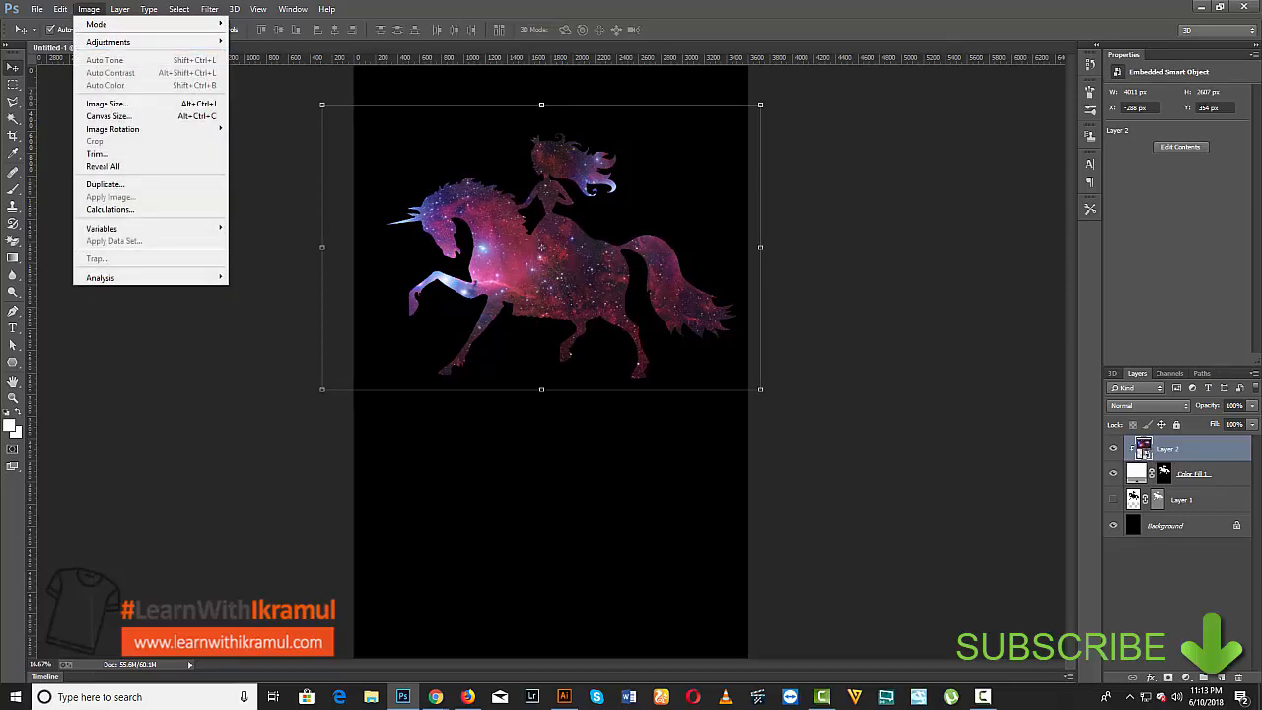
{"action": "left_click", "coordinate": [1192, 679]}
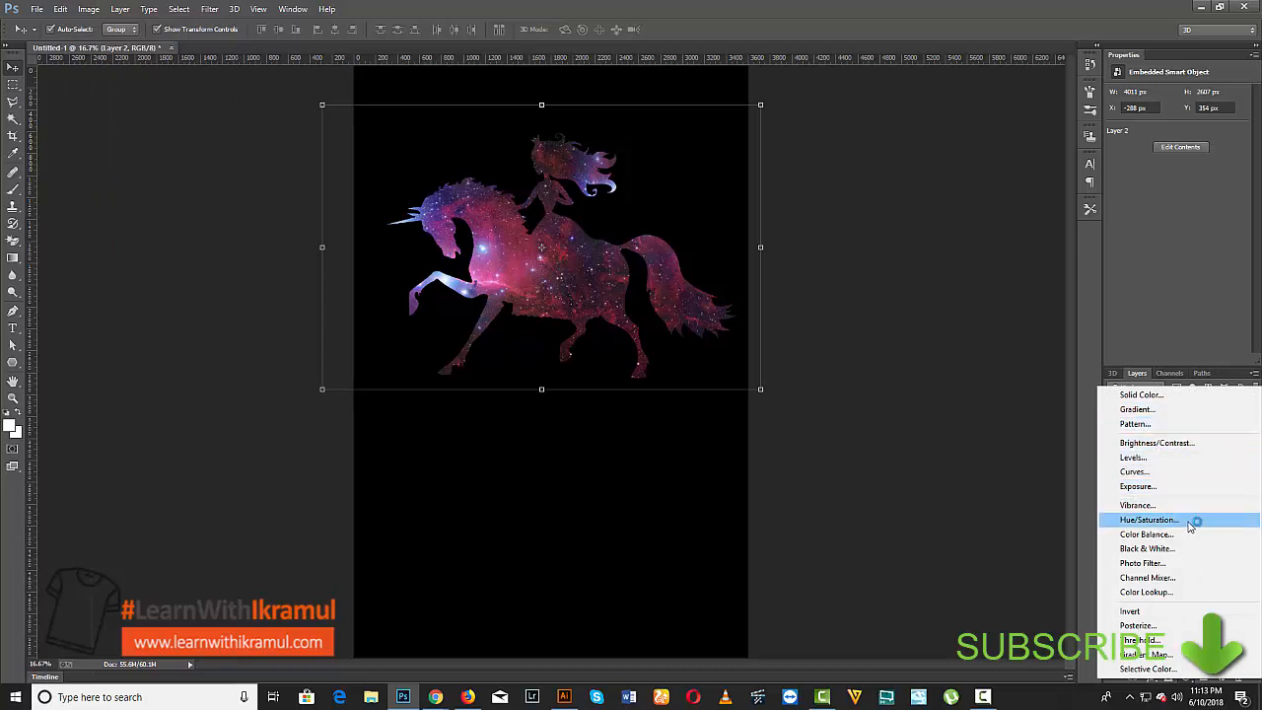
{"action": "left_click", "coordinate": [1149, 520]}
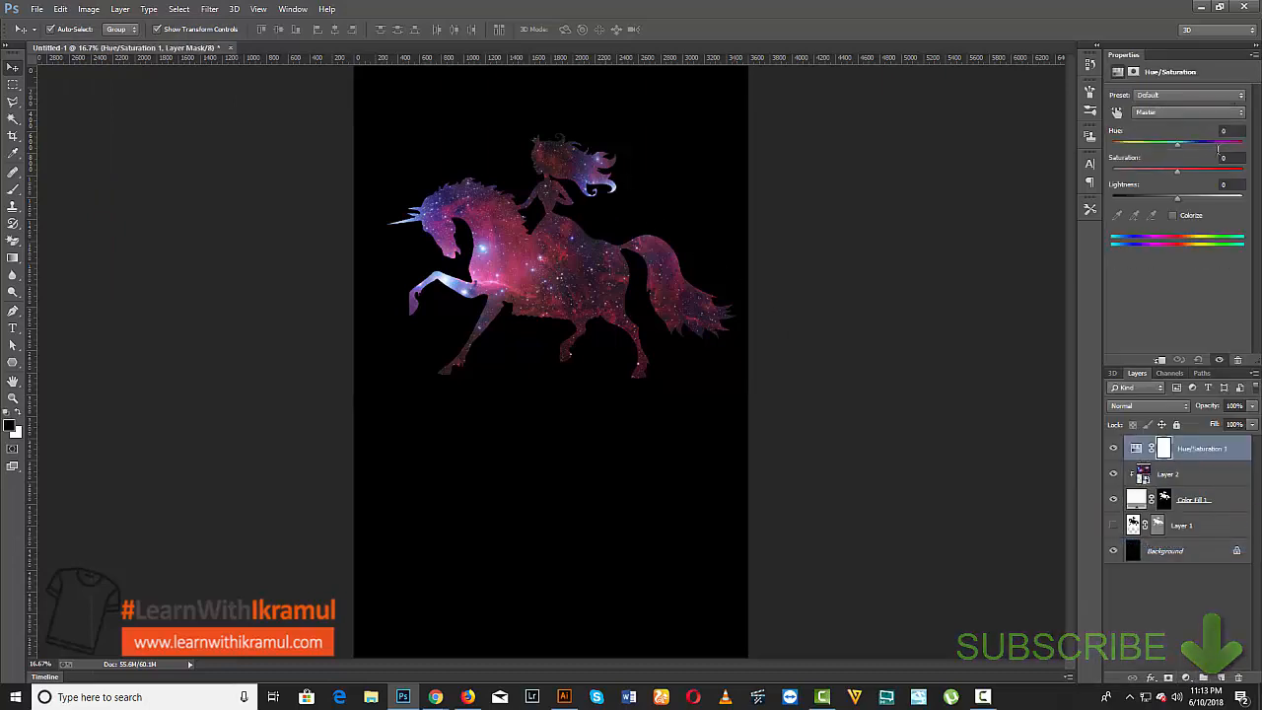
{"action": "mouse_move", "coordinate": [1176, 170]}
{"action": "left_mouse_down"}
{"action": "mouse_move", "coordinate": [1221, 180]}
{"action": "mouse_move", "coordinate": [1213, 146]}
{"action": "mouse_move", "coordinate": [1156, 148]}
{"action": "mouse_move", "coordinate": [1201, 175]}
{"action": "left_mouse_up"}
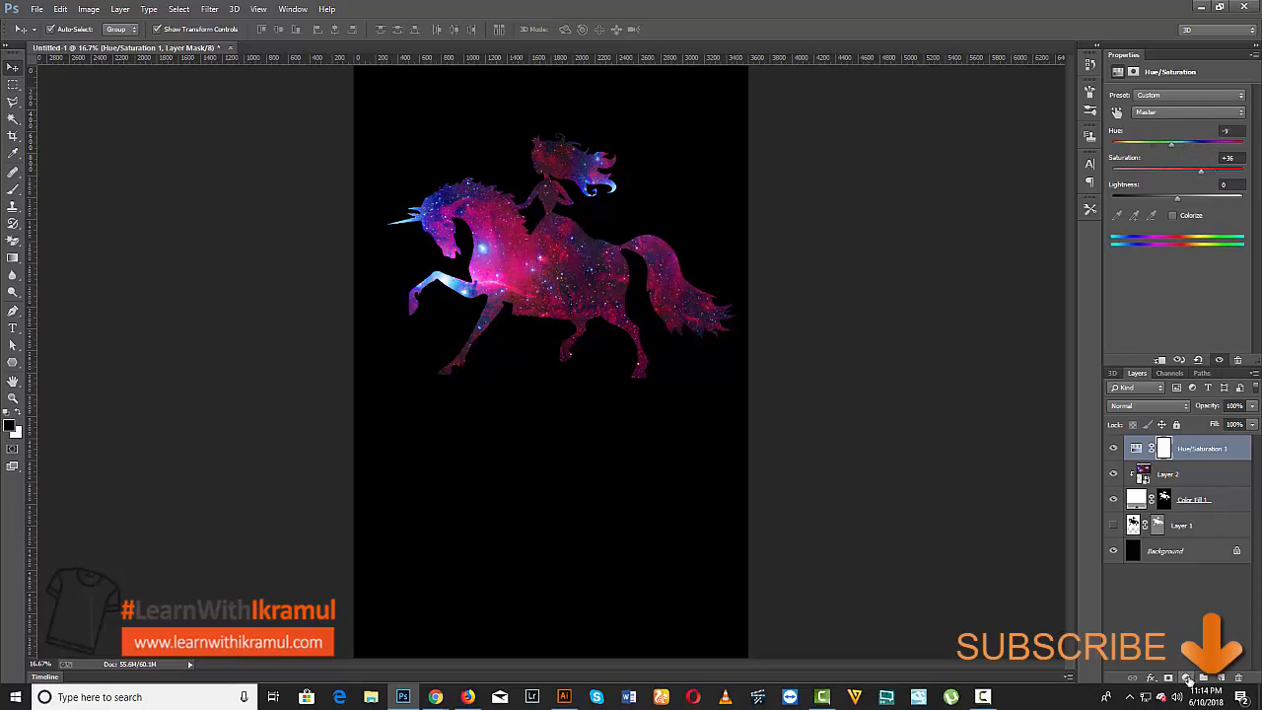
- Add a Color Balance adjustment layer with midtones set to Cyan-Red +67 and Magenta-Green -5
{"action": "left_click", "coordinate": [1187, 678]}
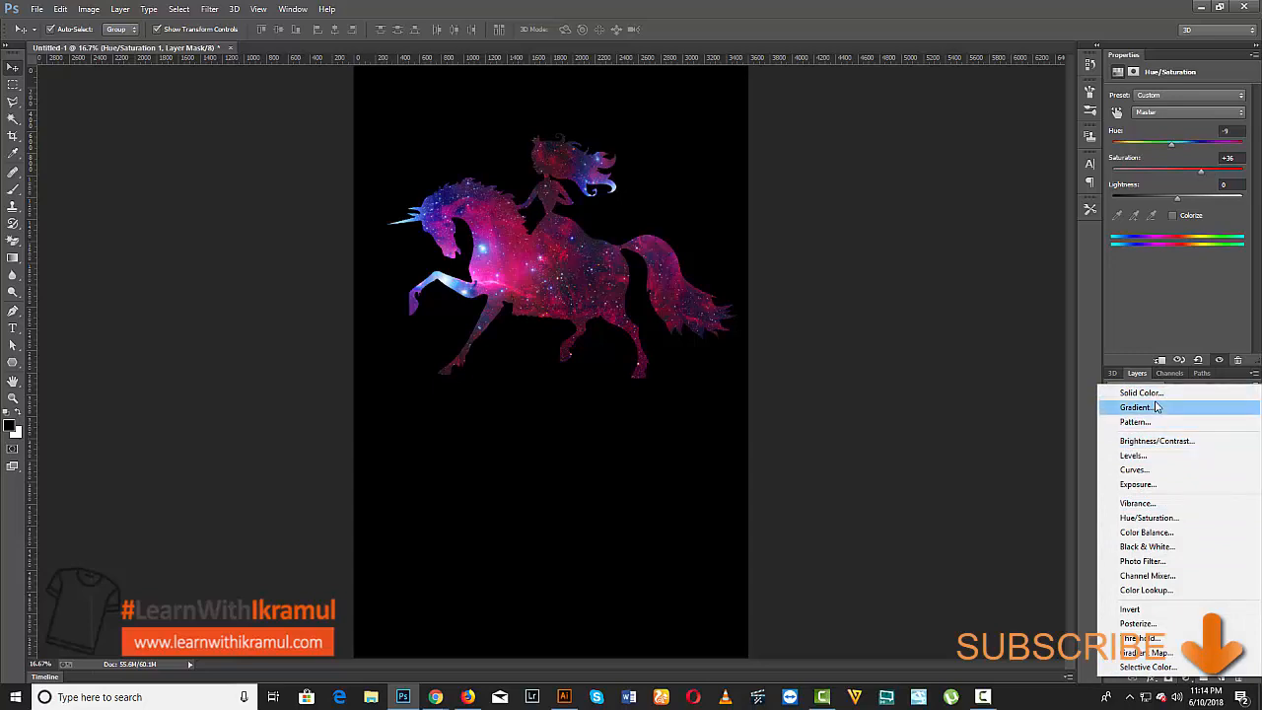
{"action": "left_click", "coordinate": [1150, 533]}
{"action": "mouse_move", "coordinate": [1161, 126]}
{"action": "left_mouse_down"}
{"action": "mouse_move", "coordinate": [1170, 149]}
{"action": "mouse_move", "coordinate": [1193, 150]}
{"action": "mouse_move", "coordinate": [1162, 149]}
{"action": "left_mouse_up"}
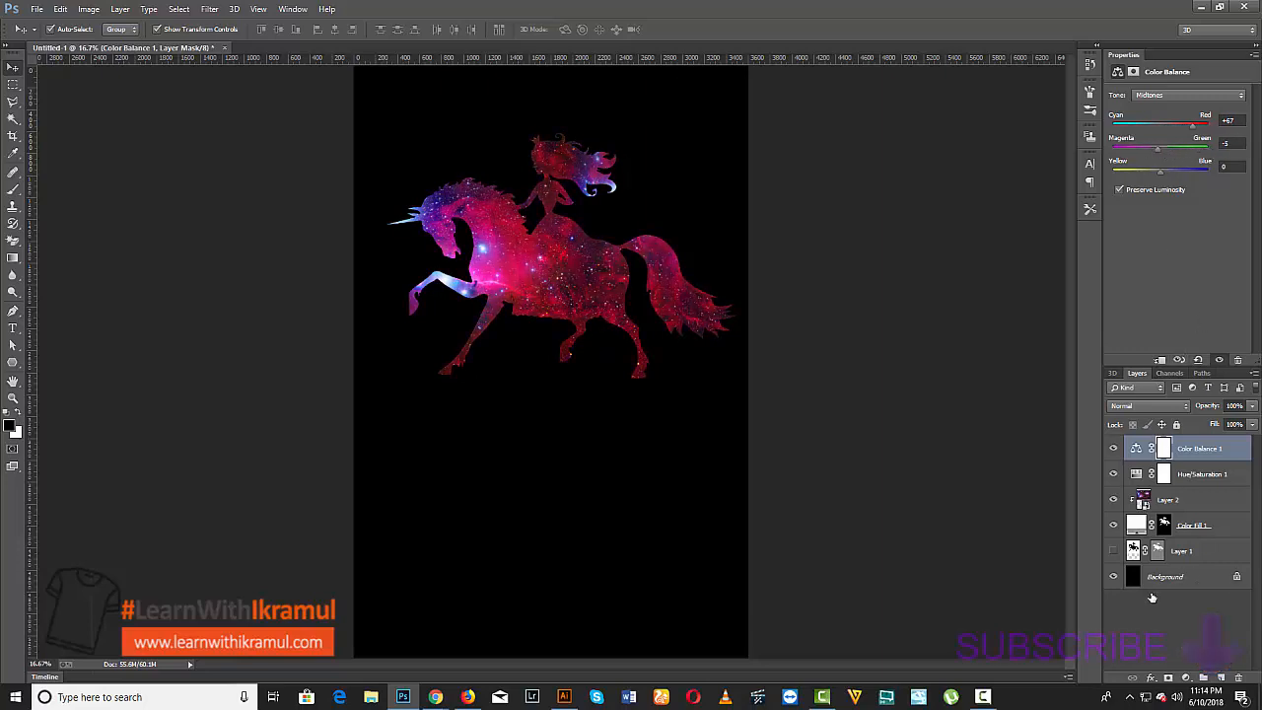
- Create a white 100 × 100 px star polygon with 8 sides and 50% indent above the unicorn's head
{"action": "left_click", "coordinate": [801, 230]}
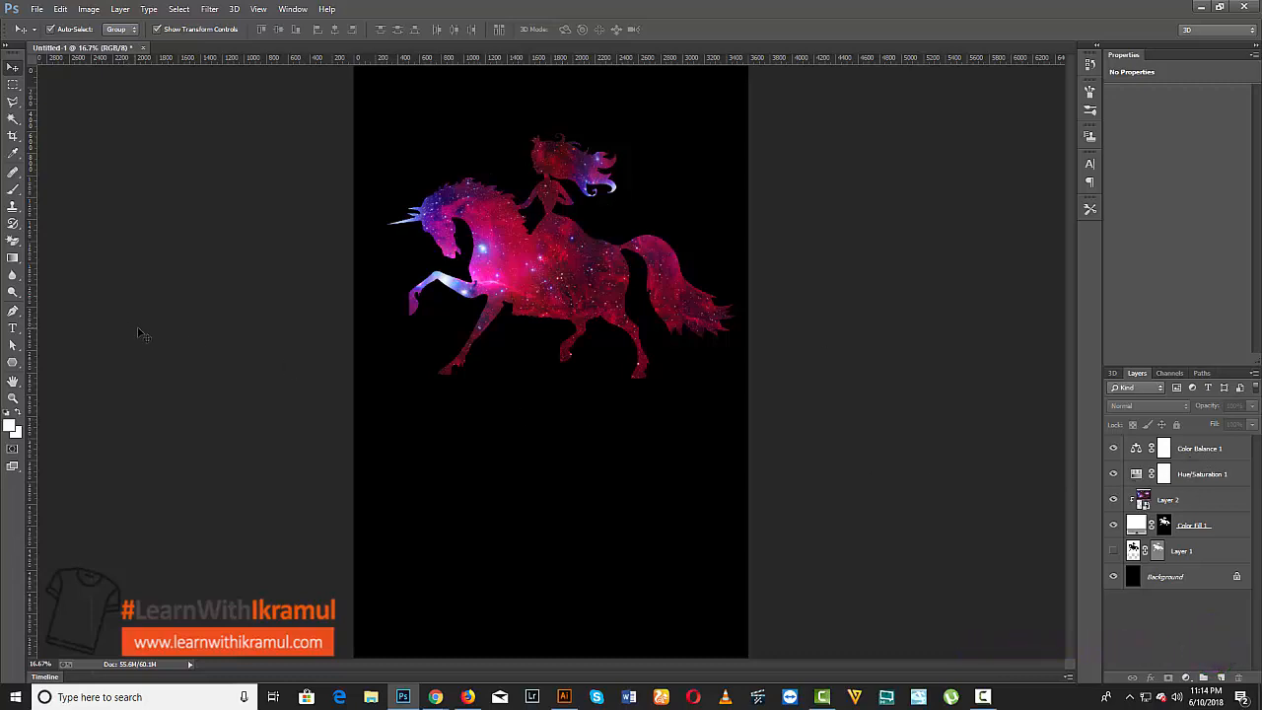
{"action": "left_click", "coordinate": [12, 363]}
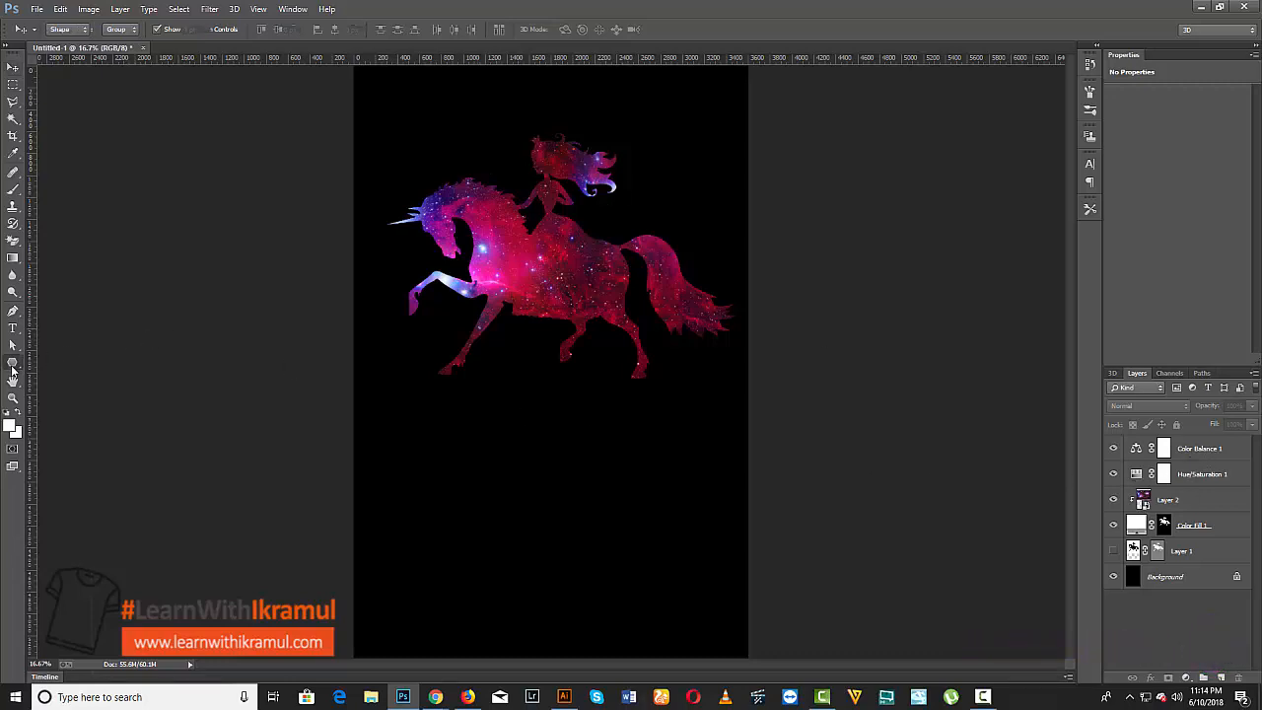
{"action": "left_click", "coordinate": [94, 398]}
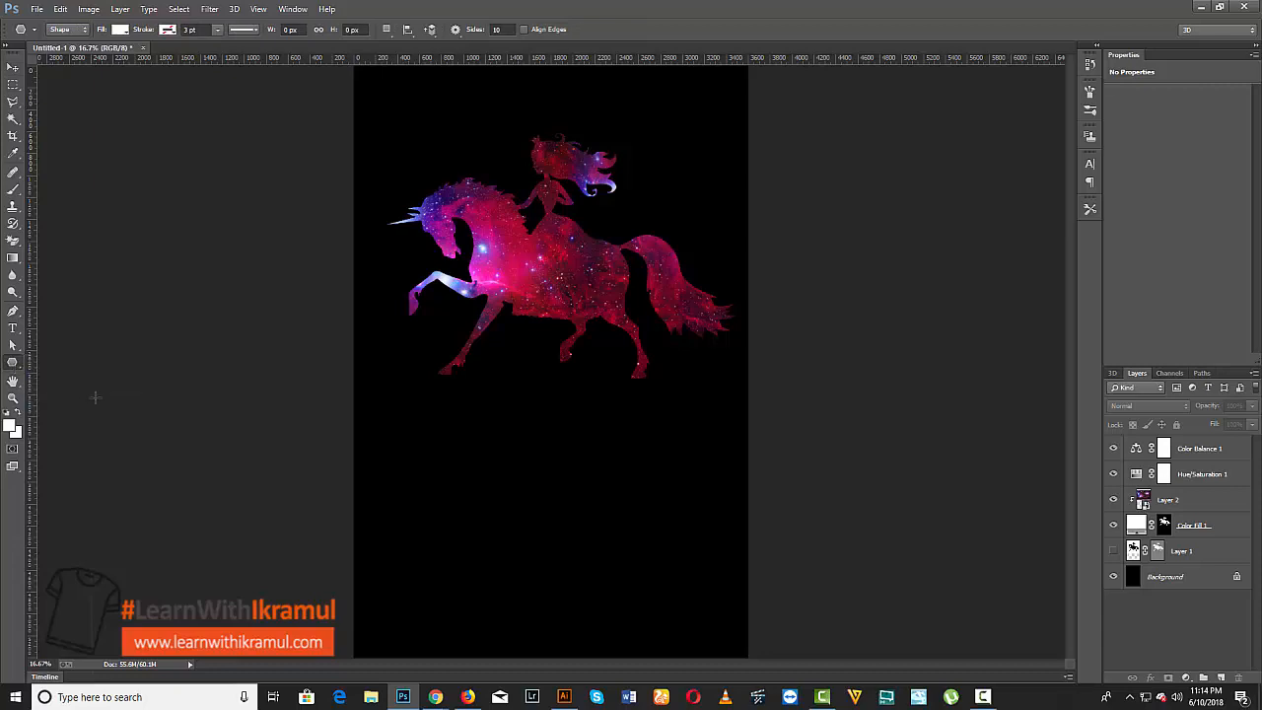
{"action": "left_click", "coordinate": [431, 133]}
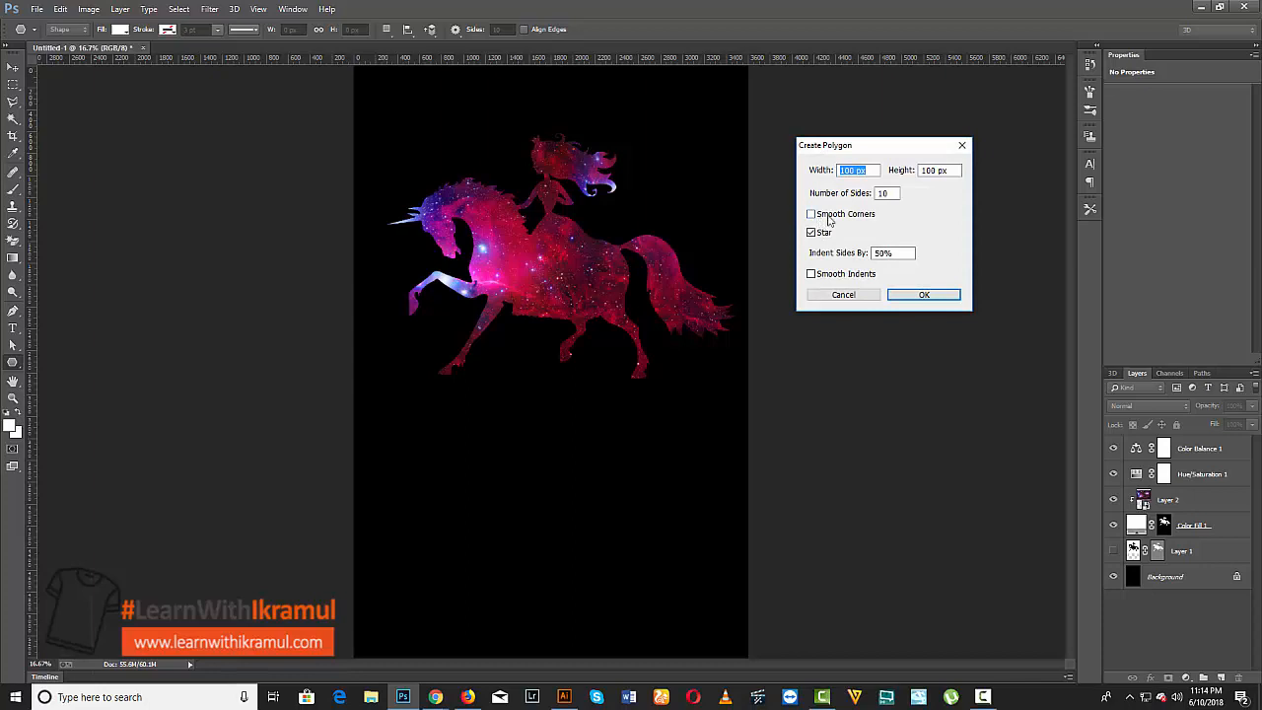
{"action": "double_click", "coordinate": [892, 194]}
{"action": "left_click", "coordinate": [912, 294]}
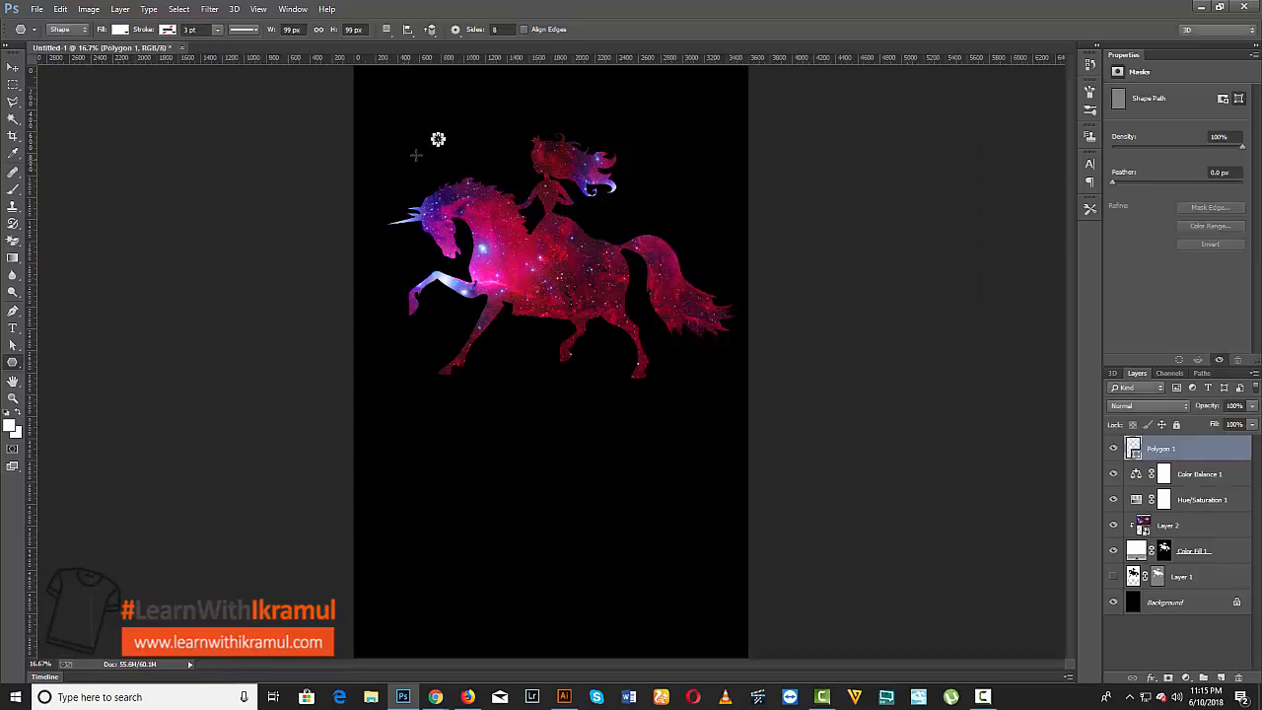
- Move the star beside the princess's flowing hair and scale it down to about 49%
{"action": "left_click", "coordinate": [13, 66]}
{"action": "key", "text": "ctrl+t"}
{"action": "left_click_drag", "start_coordinate": [448, 148], "coordinate": [661, 171]}
{"action": "key", "text": "Return"}
{"action": "key", "text": "ctrl+t"}
{"action": "left_click_drag", "start_coordinate": [466, 148], "coordinate": [671, 134]}
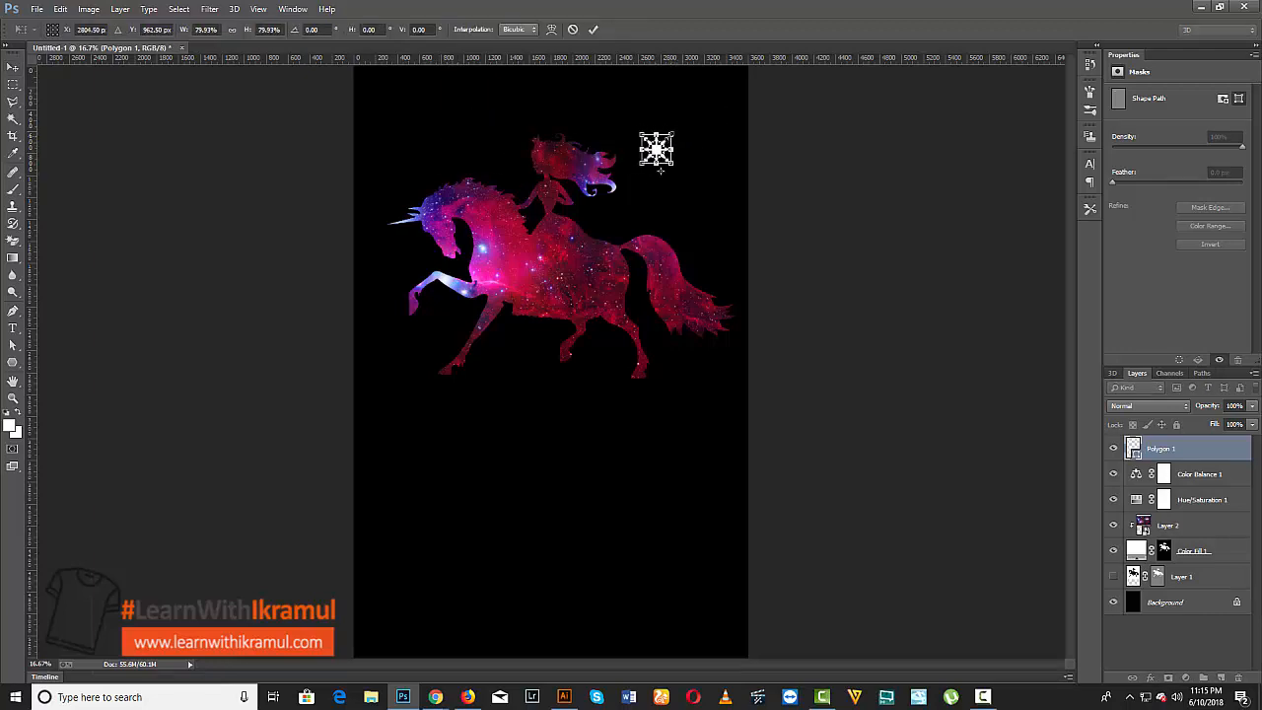
{"action": "key", "text": "ctrl+plus"}
{"action": "scroll", "coordinate": [712, 148], "scroll_direction": "up", "scroll_amount": 5}
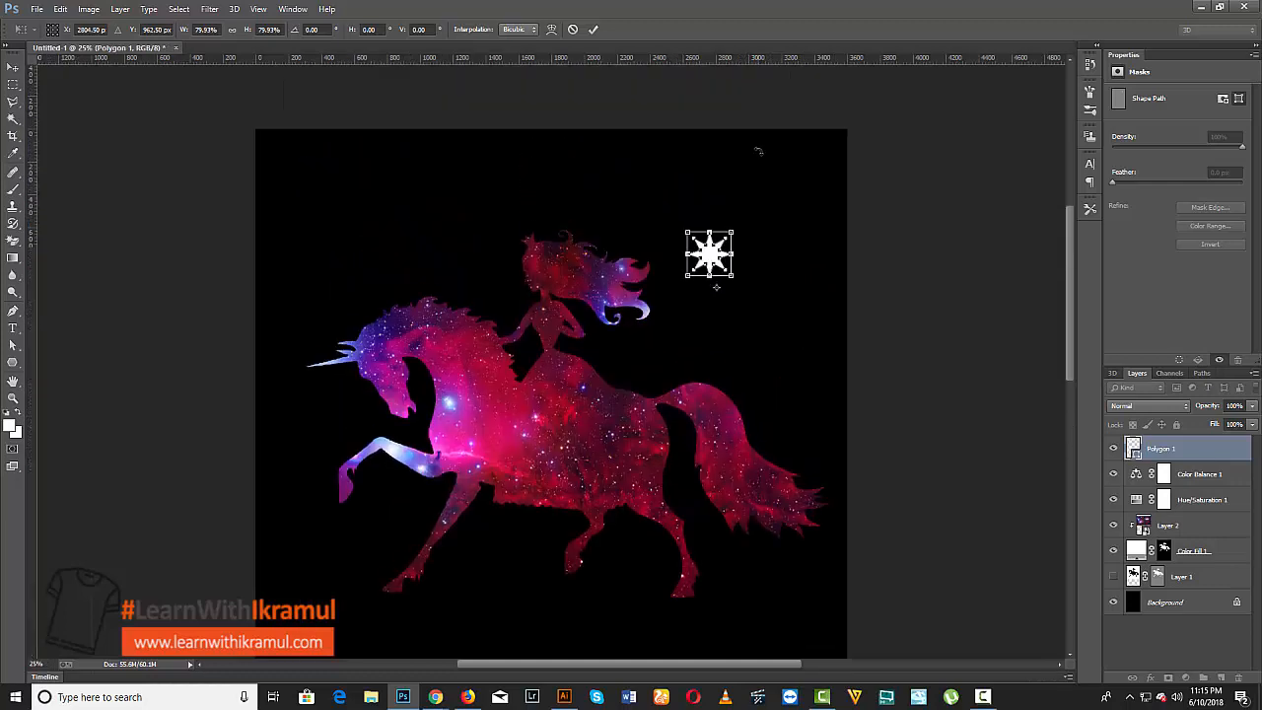
{"action": "left_click_drag", "start_coordinate": [734, 289], "coordinate": [714, 335]}
{"action": "left_click_drag", "start_coordinate": [891, 166], "coordinate": [760, 329]}
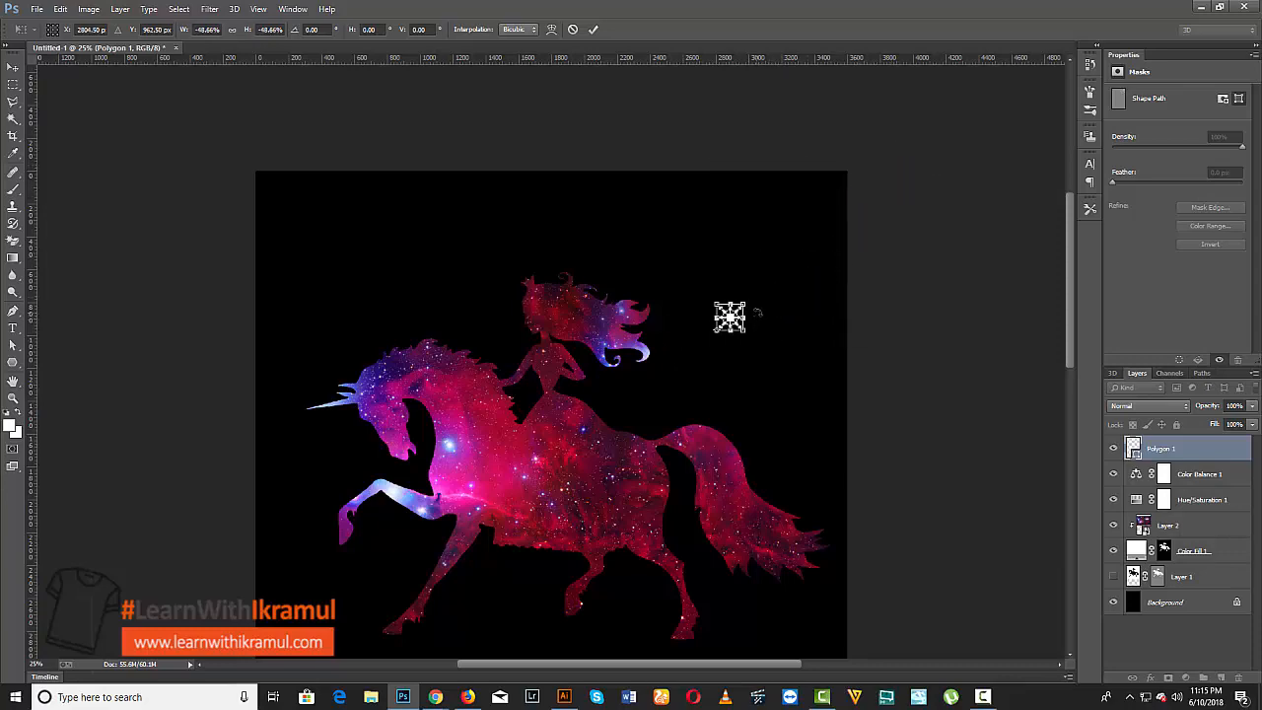
{"action": "key", "text": "Return"}
- Duplicate the star to above the unicorn's head and scale the copy to about 49%
{"action": "key", "text": "ctrl+plus"}
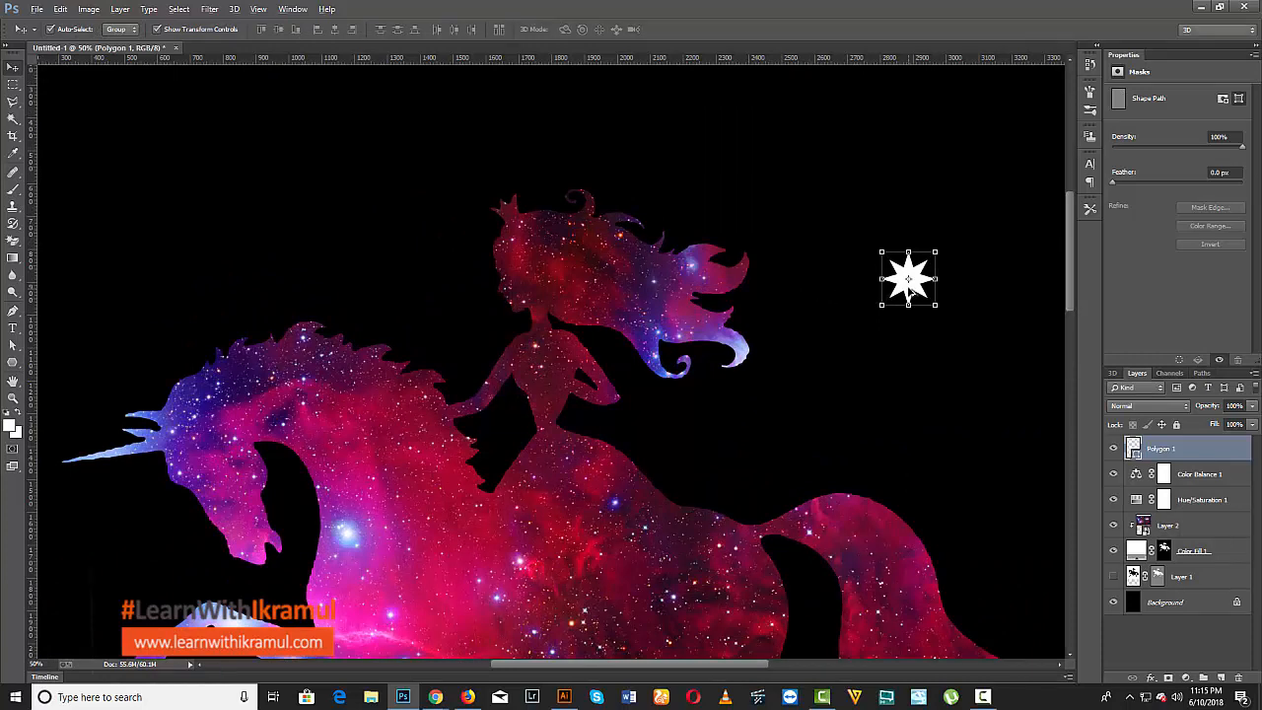
{"action": "left_click_drag", "start_coordinate": [905, 292], "coordinate": [271, 266]}
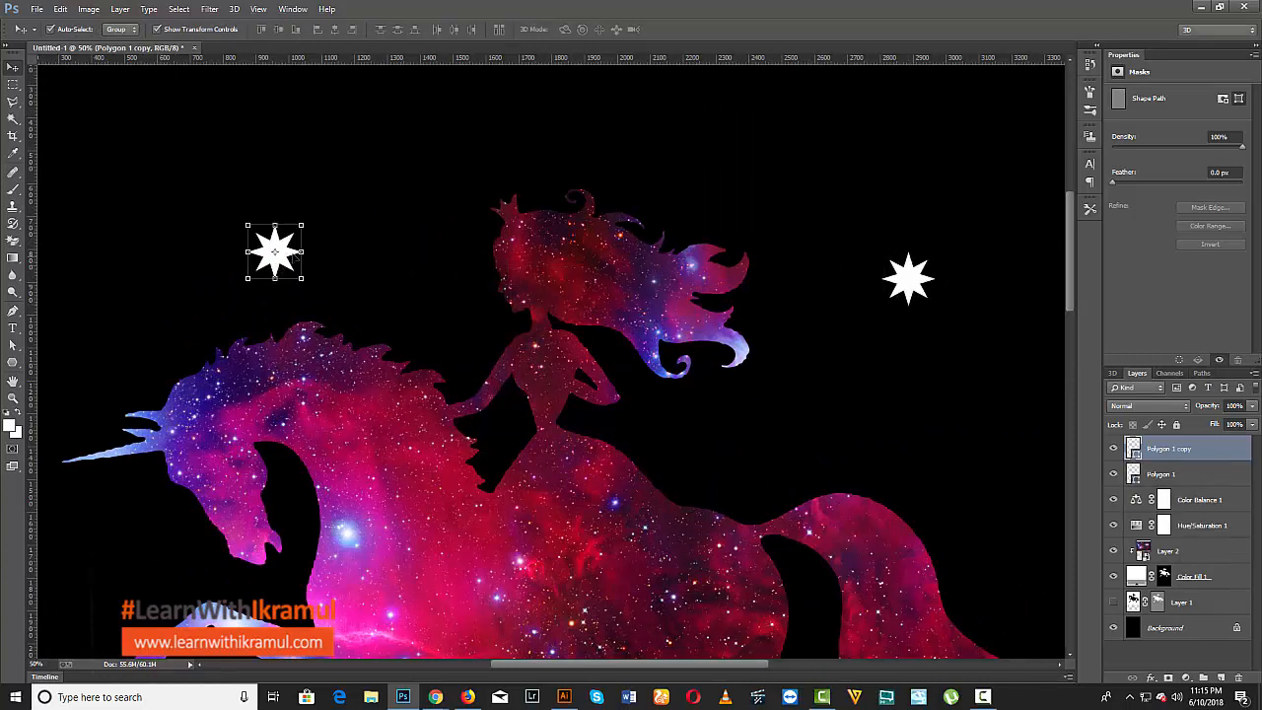
{"action": "key", "text": "ctrl+t"}
{"action": "left_click_drag", "start_coordinate": [301, 225], "coordinate": [292, 237]}
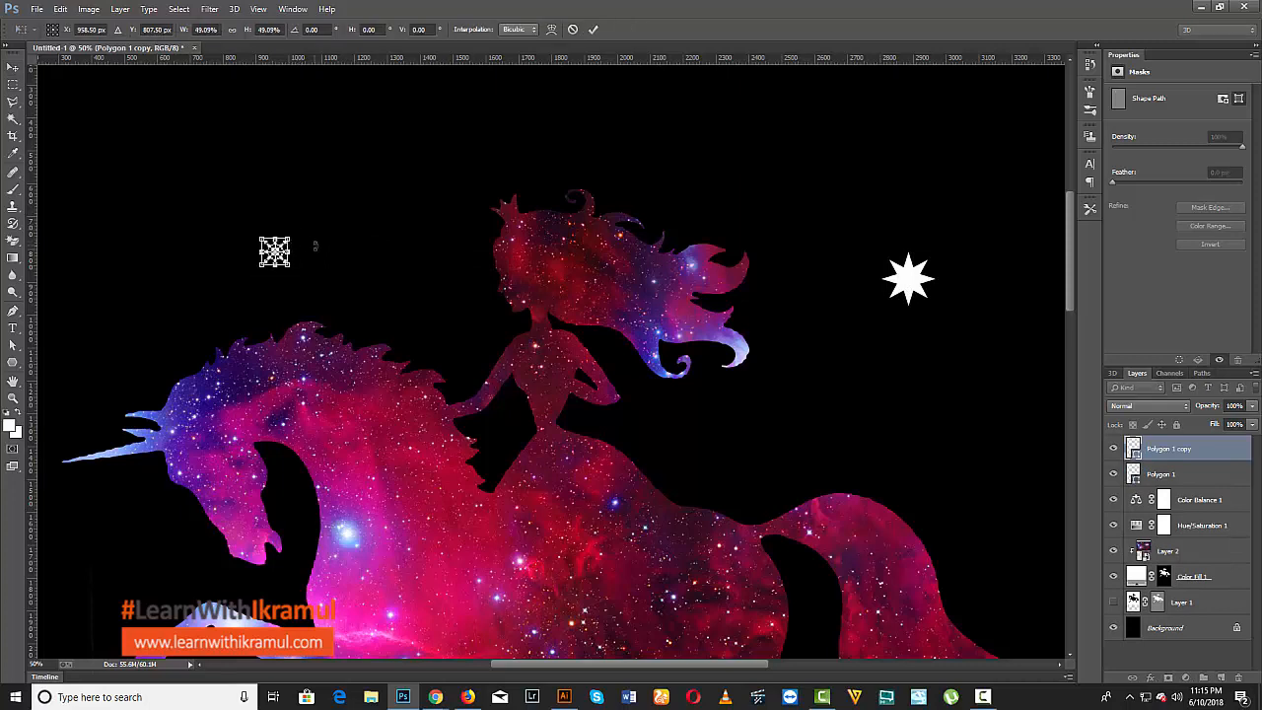
{"action": "key", "text": "Return"}
{"action": "left_click", "coordinate": [909, 280]}
{"action": "key", "text": "ctrl+t"}
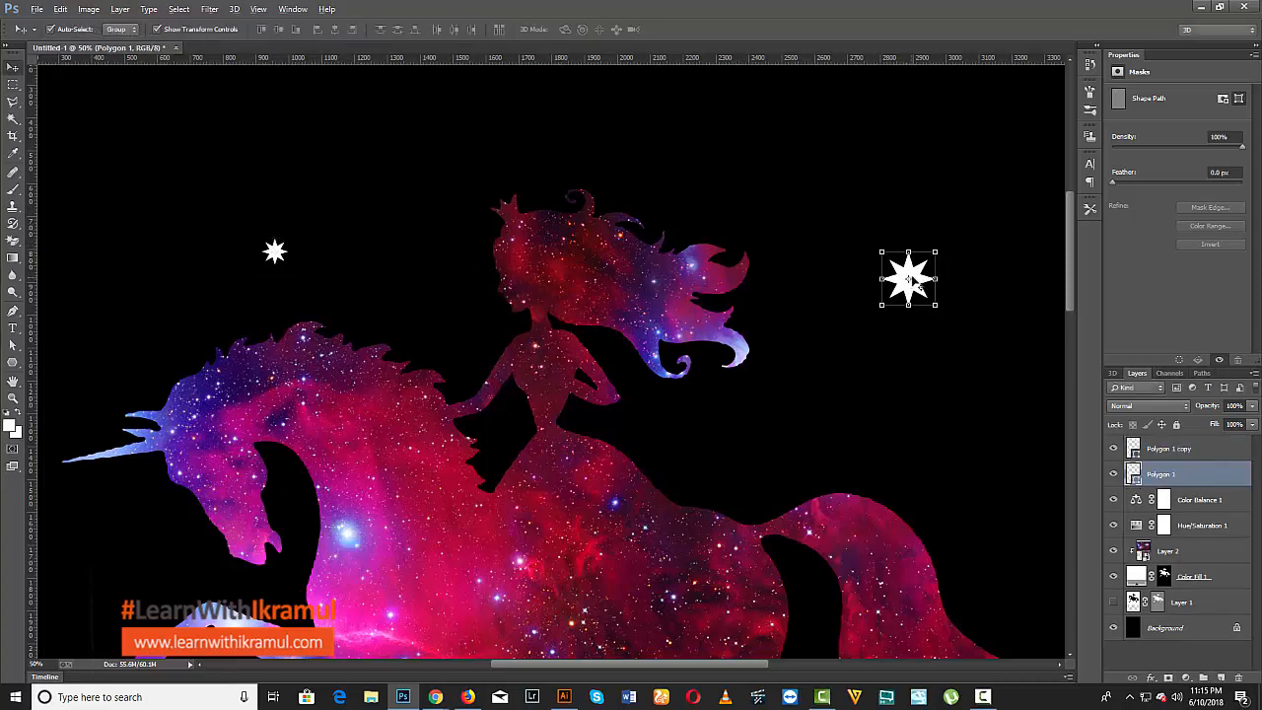
{"action": "left_click_drag", "start_coordinate": [770, 434], "coordinate": [717, 447]}
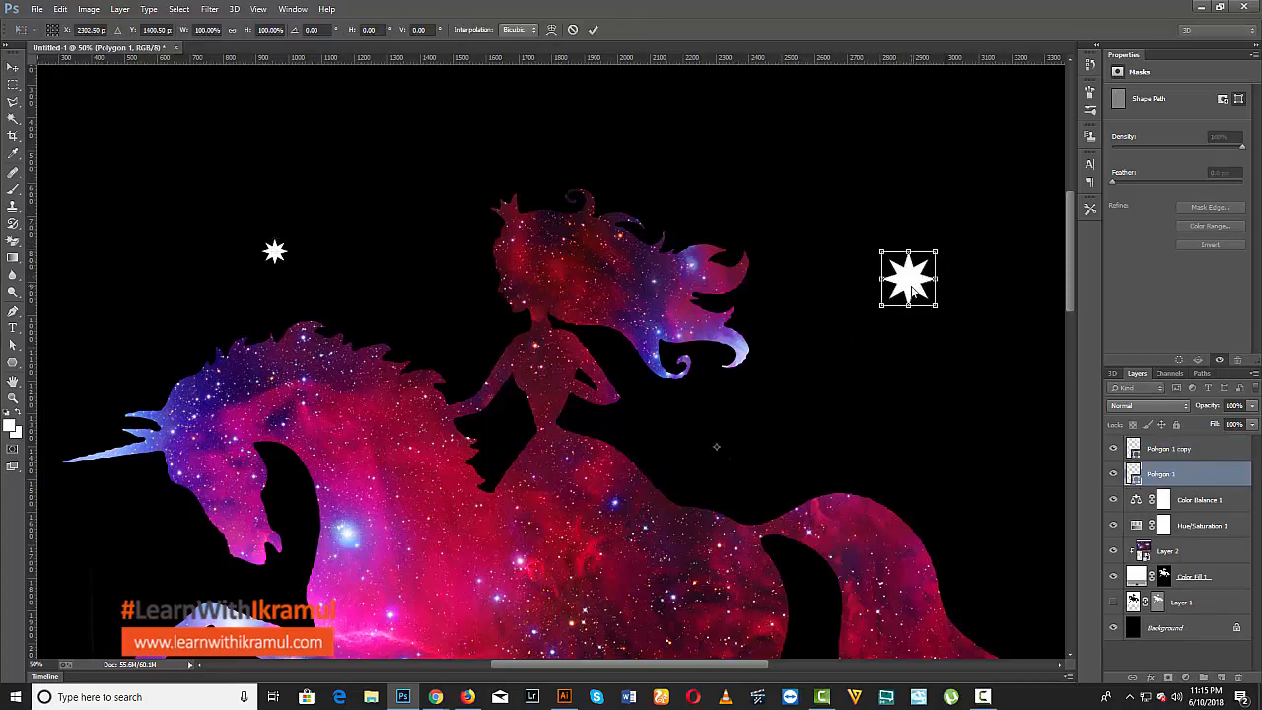
{"action": "key", "text": "Return"}
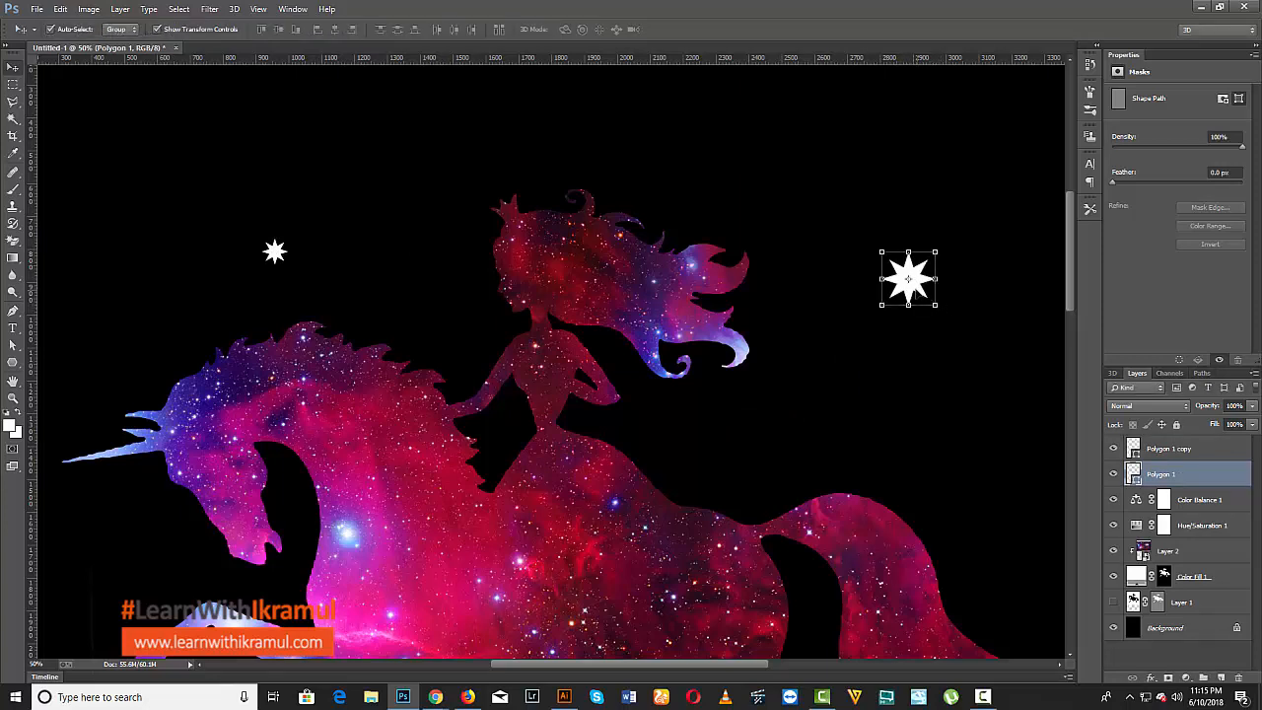
- Duplicate the large star to the gap between the hair and the unicorn's back, scaling the copy to about 49%
{"action": "left_click_drag", "start_coordinate": [917, 286], "coordinate": [736, 434]}
{"action": "key", "text": "ctrl+t"}
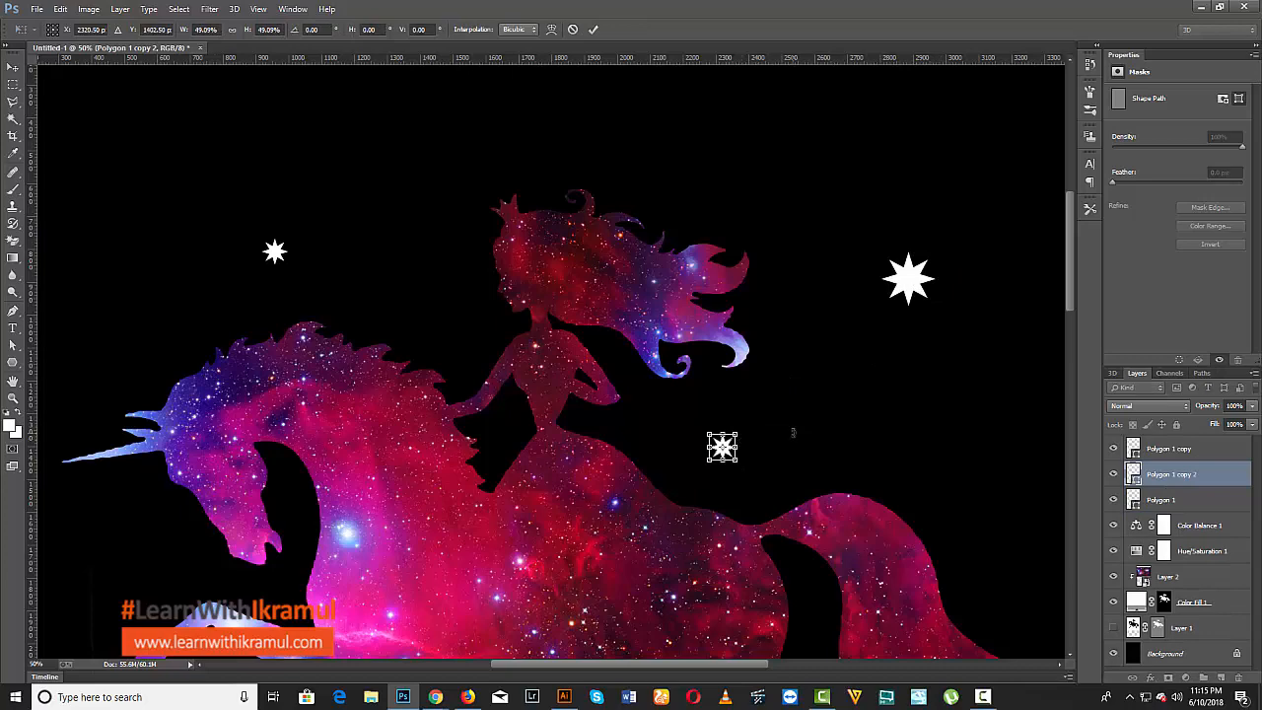
{"action": "key", "text": "Return"}
- Scale down the original star beside the princess's hair proportionally around its center
{"action": "left_click", "coordinate": [918, 291]}
{"action": "key", "text": "ctrl+t"}
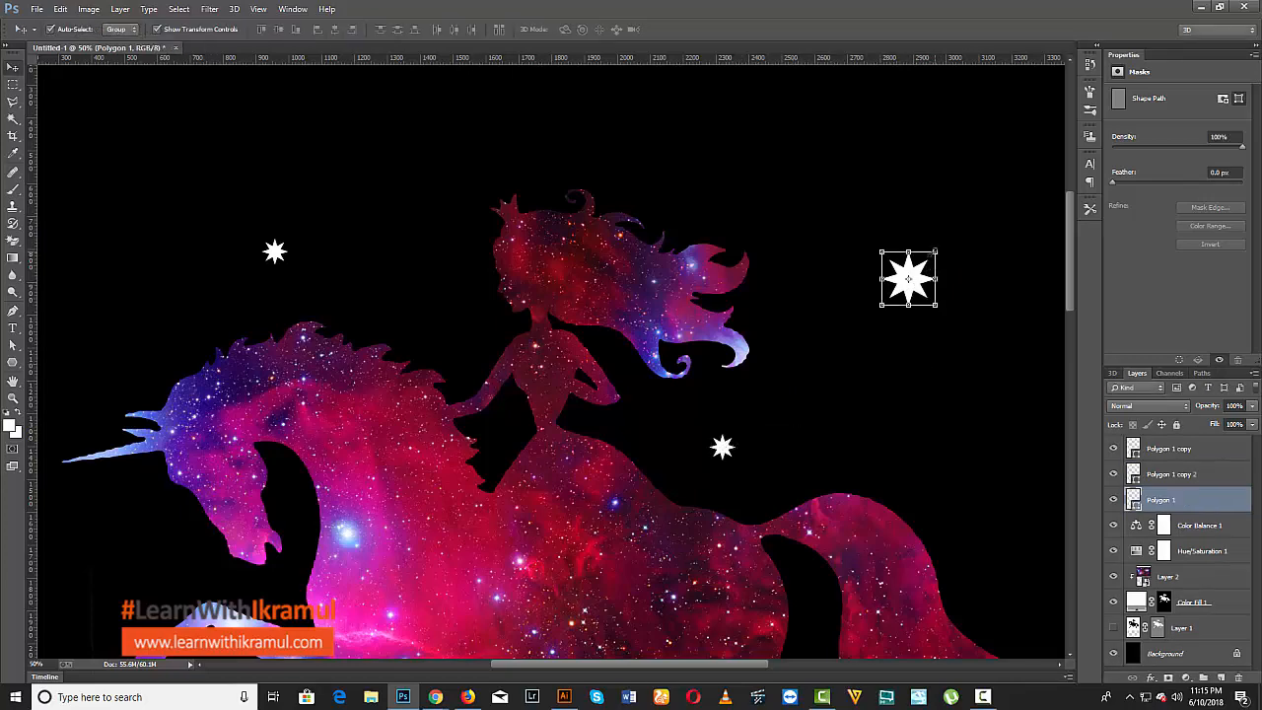
{"action": "left_click_drag", "start_coordinate": [935, 251], "coordinate": [929, 260]}
{"action": "key", "text": "Return"}
- Place copies of the original star below the unicorn's belly, under its raised front leg and below its muzzle
{"action": "scroll", "coordinate": [931, 296], "scroll_direction": "down", "scroll_amount": 3}
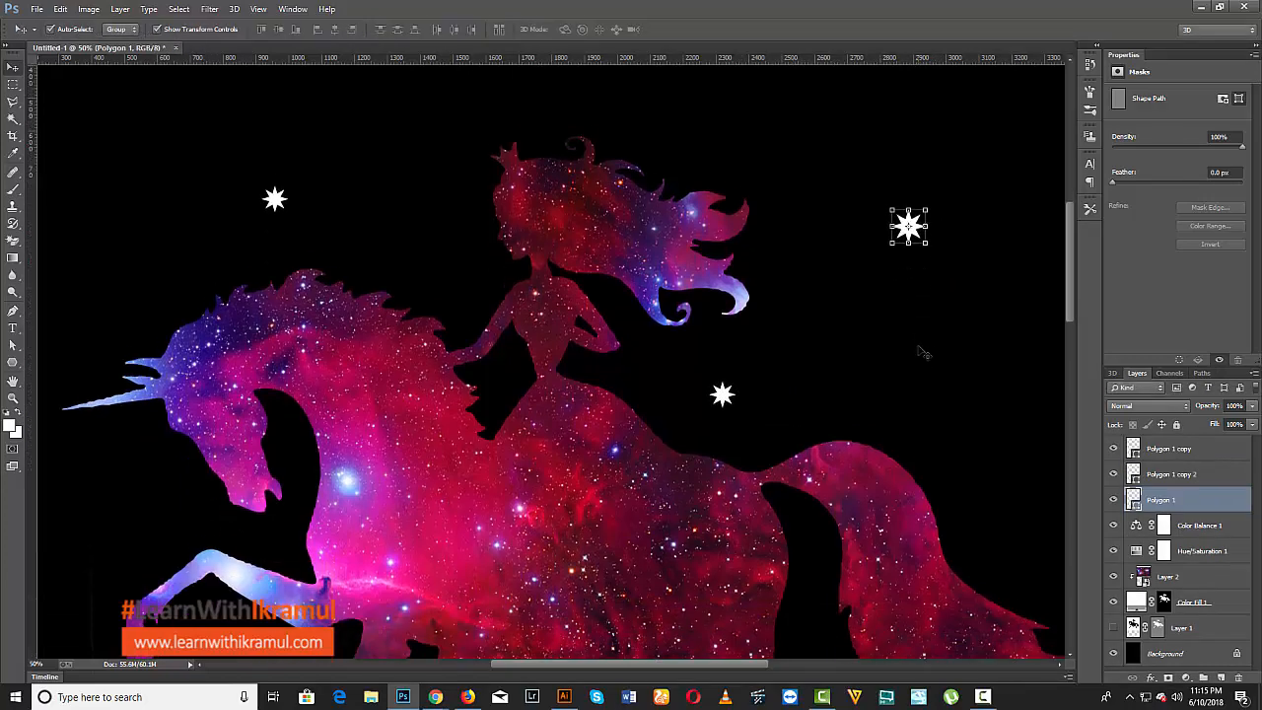
{"action": "scroll", "coordinate": [932, 305], "scroll_direction": "down", "scroll_amount": 1}
{"action": "scroll", "coordinate": [916, 215], "scroll_direction": "down", "scroll_amount": 1}
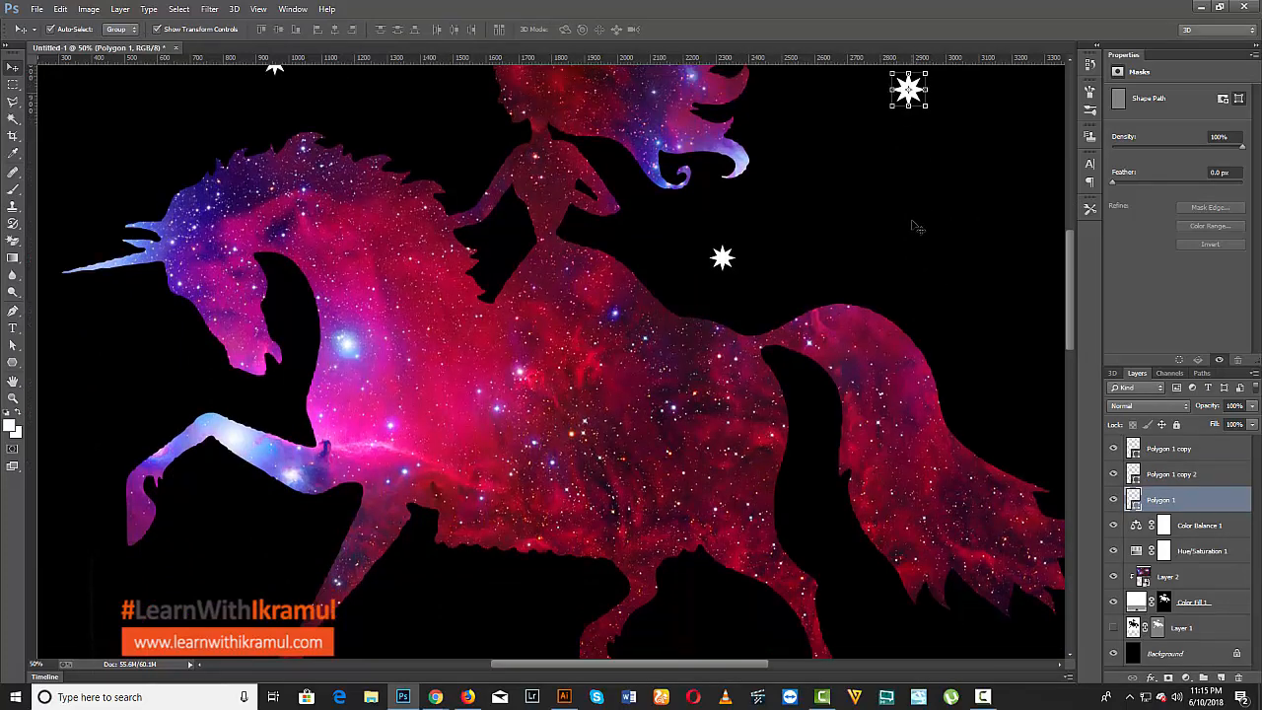
{"action": "scroll", "coordinate": [916, 217], "scroll_direction": "up", "scroll_amount": 1}
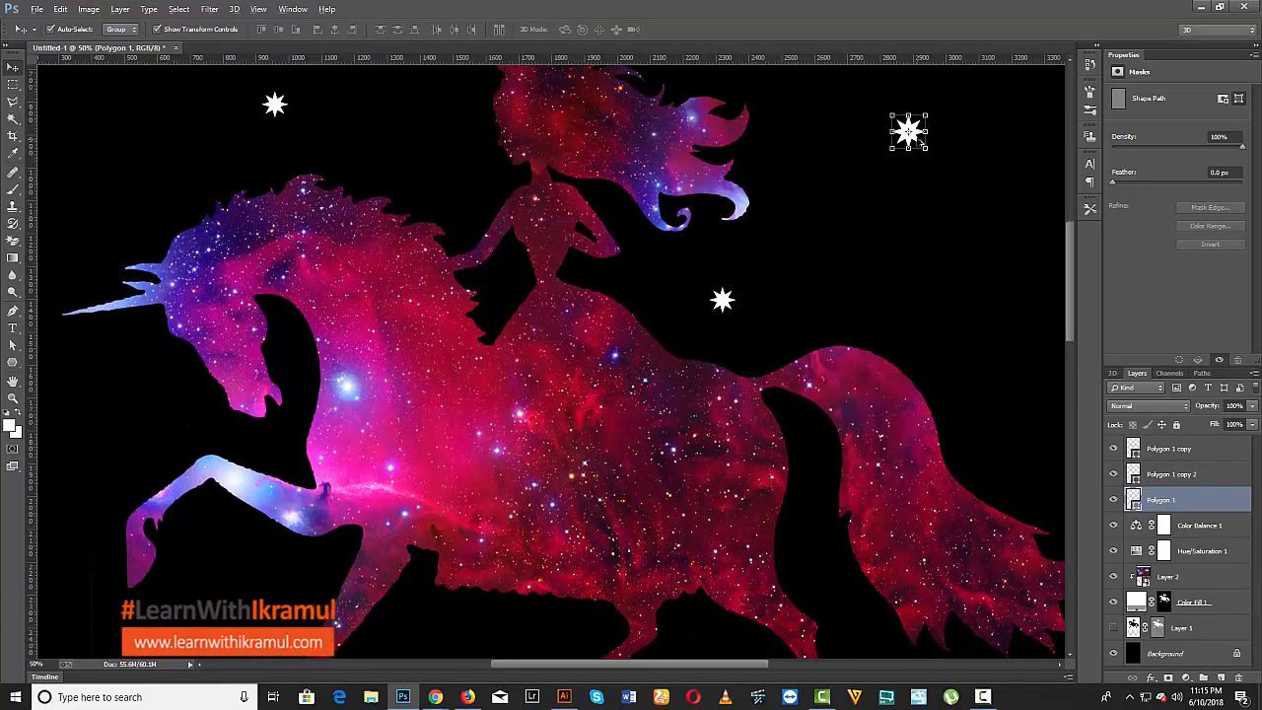
{"action": "left_click_drag", "start_coordinate": [909, 136], "coordinate": [435, 636]}
{"action": "scroll", "coordinate": [435, 636], "scroll_direction": "up", "scroll_amount": 1}
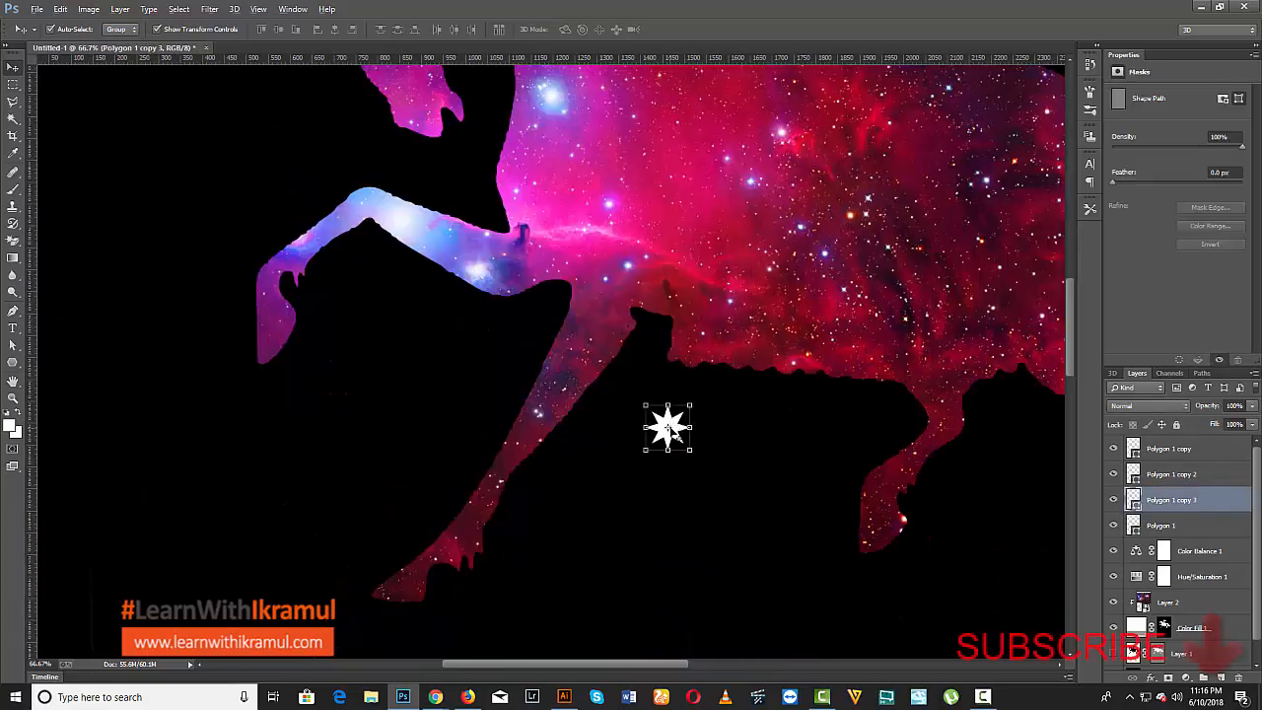
{"action": "left_click_drag", "start_coordinate": [678, 437], "coordinate": [316, 112]}
- Scale the star below the unicorn's muzzle to about 35%, making it 36 px wide and high
{"action": "scroll", "coordinate": [330, 158], "scroll_direction": "up", "scroll_amount": 5}
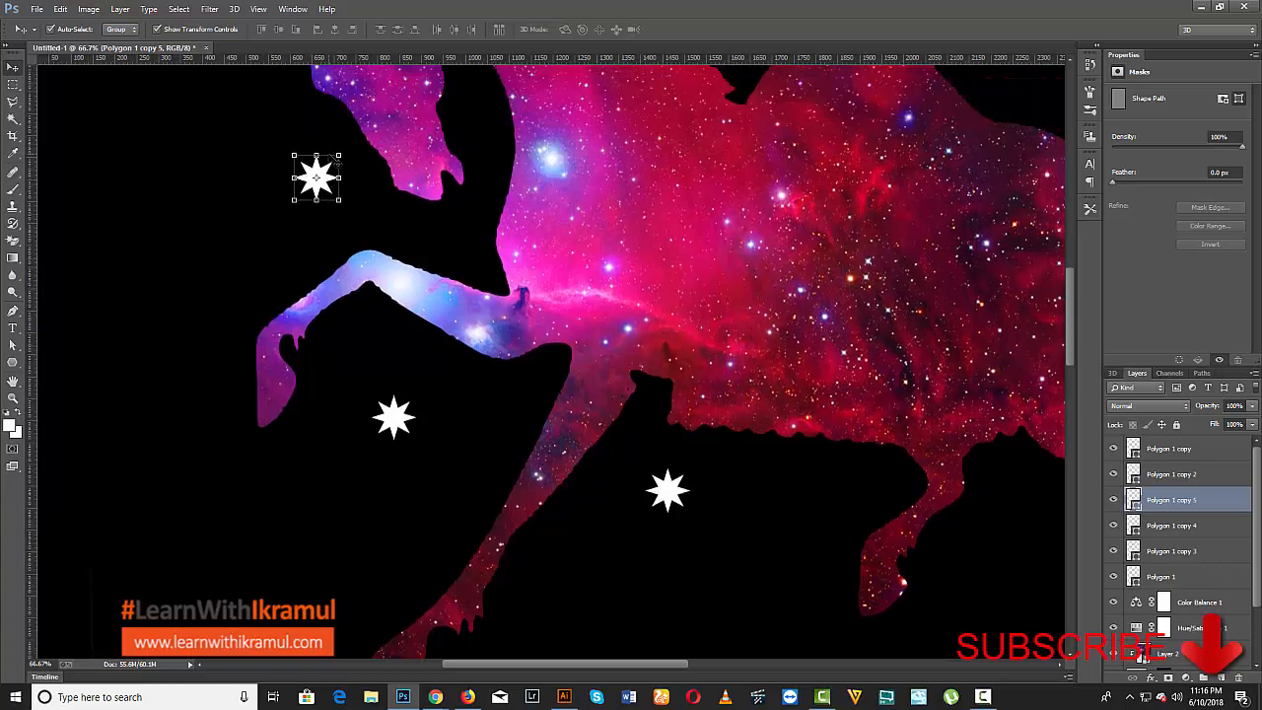
{"action": "scroll", "coordinate": [330, 158], "scroll_direction": "up", "scroll_amount": 3}
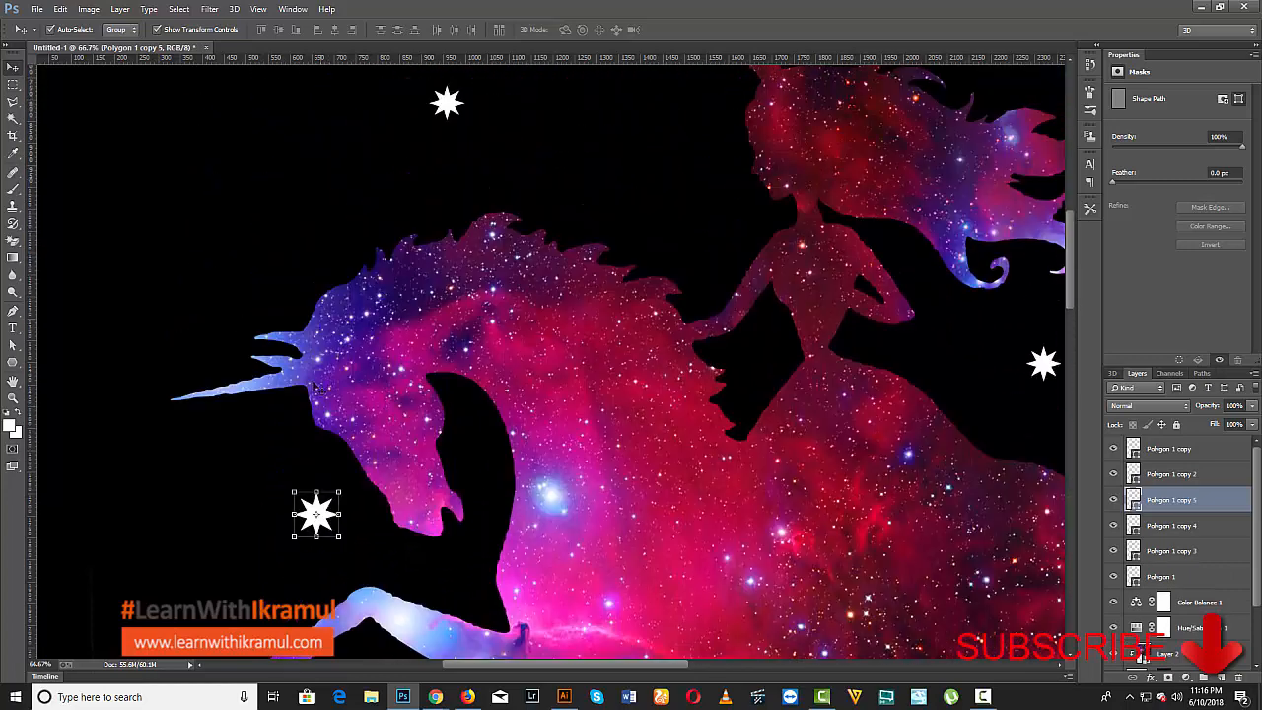
{"action": "key", "text": "ctrl+t"}
{"action": "left_click_drag", "start_coordinate": [340, 537], "coordinate": [326, 523]}
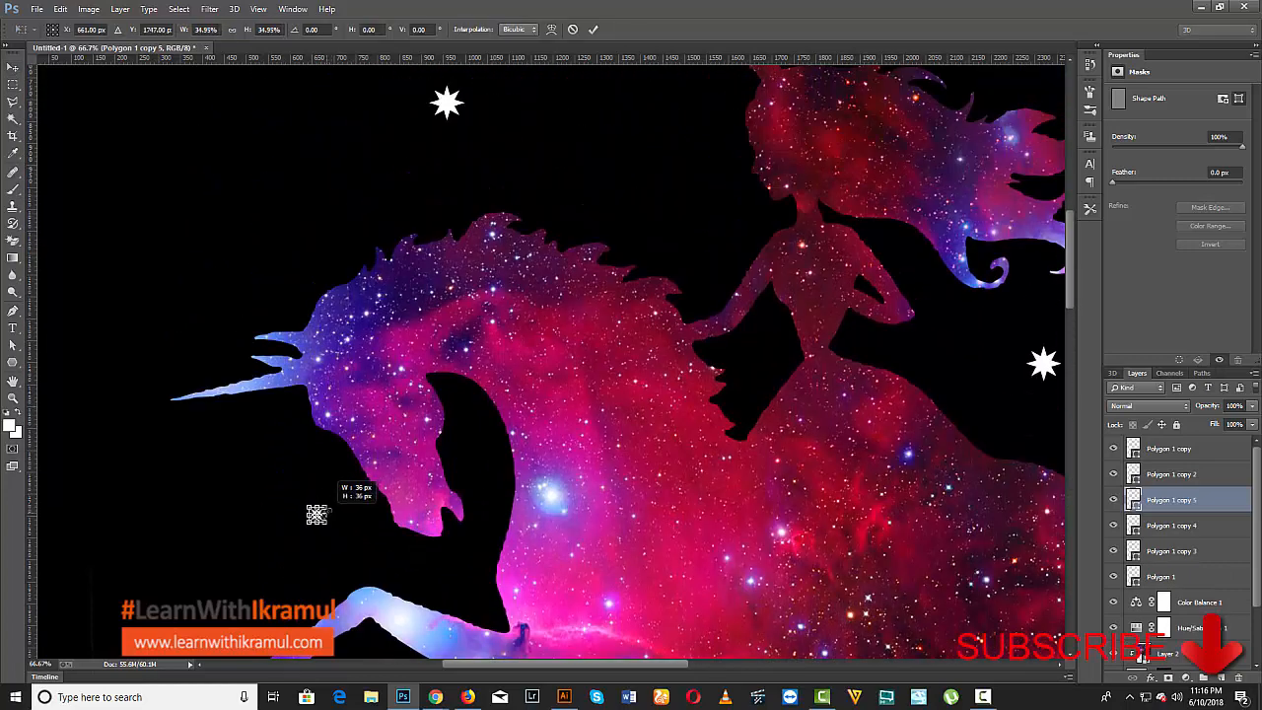
{"action": "key", "text": "Return"}
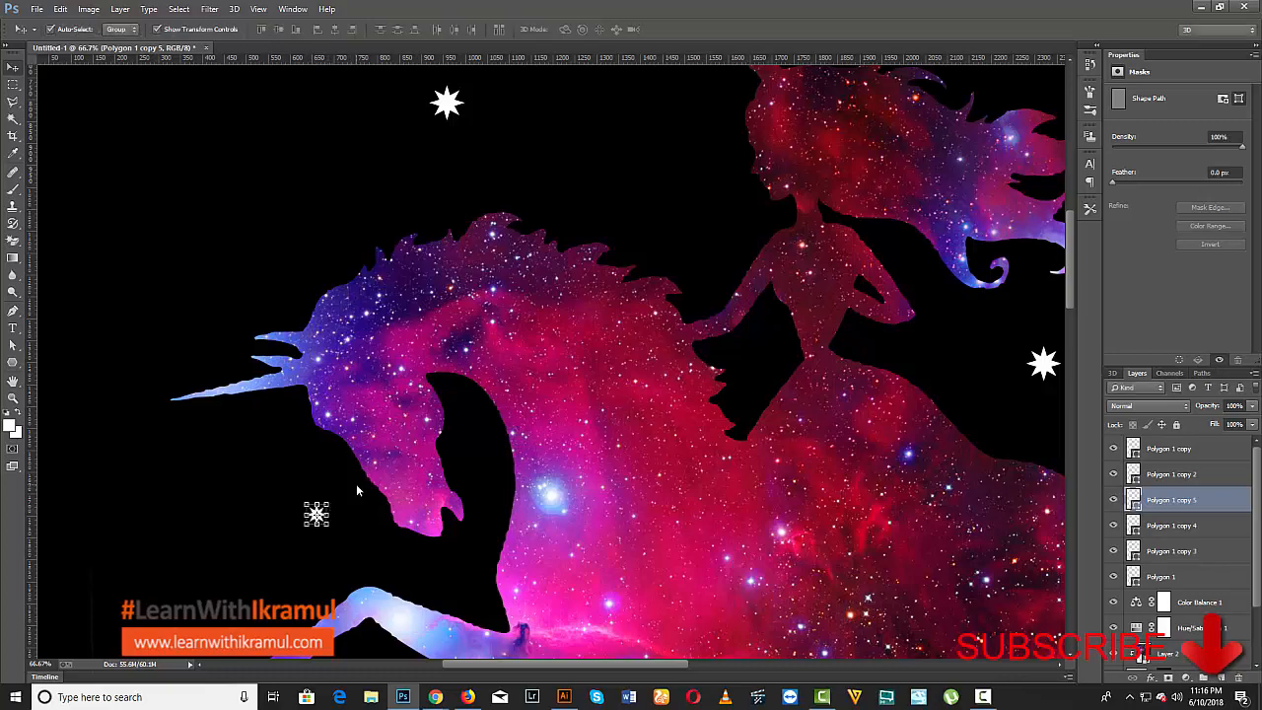
- Deselect the star and check the placement and sizes of all stars around the princess and unicorn
{"action": "key", "text": "ctrl+minus"}
{"action": "key", "text": "ctrl+plus"}
{"action": "key", "text": "ctrl+plus"}
{"action": "key", "text": "ctrl+plus"}
{"action": "key", "text": "ctrl+minus"}
{"action": "key", "text": "ctrl+minus"}
{"action": "key", "text": "ctrl+minus"}
{"action": "key", "text": "ctrl+minus"}
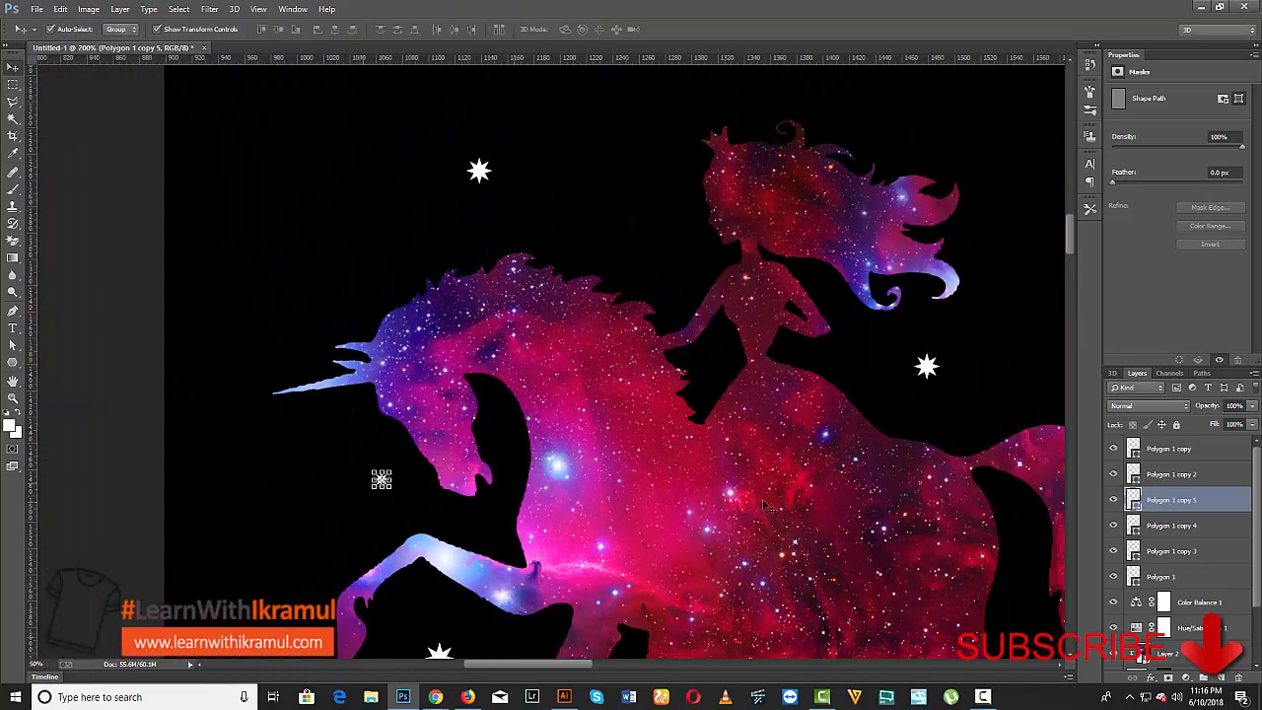
{"action": "key", "text": "ctrl+minus"}
{"action": "left_click", "coordinate": [318, 277]}
{"action": "scroll", "coordinate": [344, 288], "scroll_direction": "up", "scroll_amount": 2}
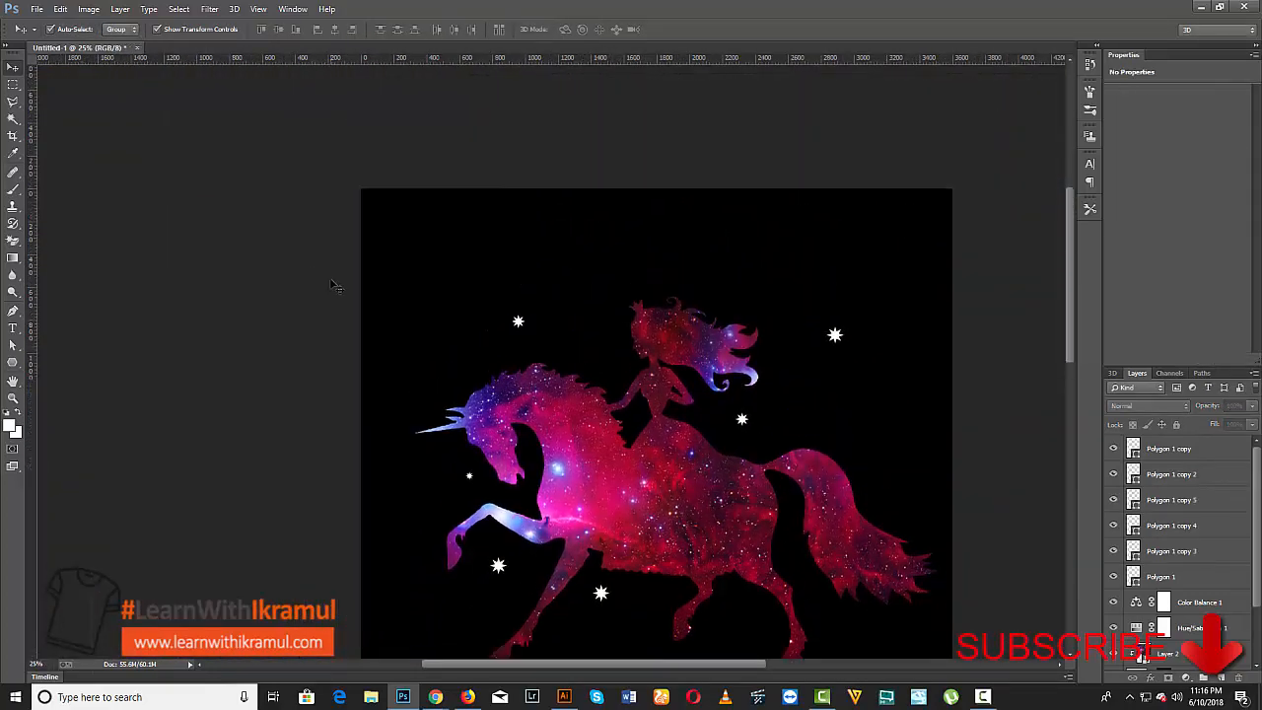
{"action": "scroll", "coordinate": [343, 288], "scroll_direction": "down", "scroll_amount": 2}
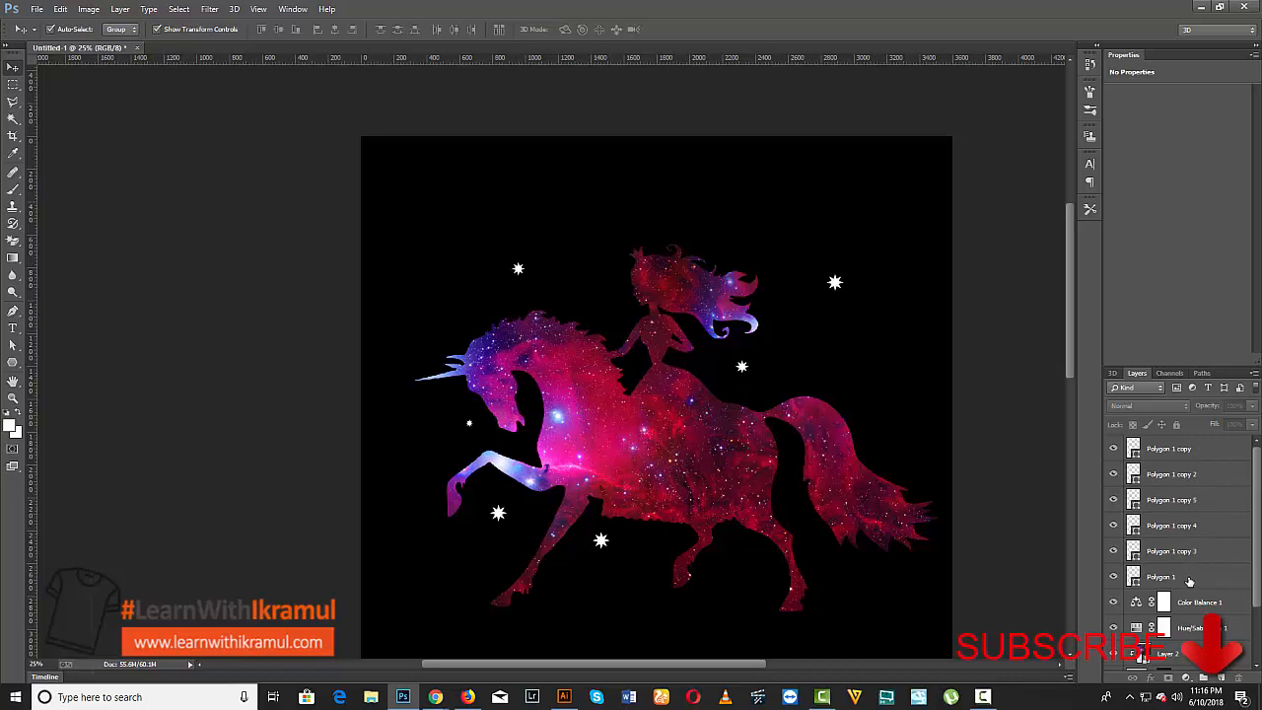
- Group all six star polygon layers into one layer group and deselect it
{"action": "left_click", "coordinate": [1190, 581]}
{"action": "left_click", "coordinate": [1197, 552], "text": "shift"}
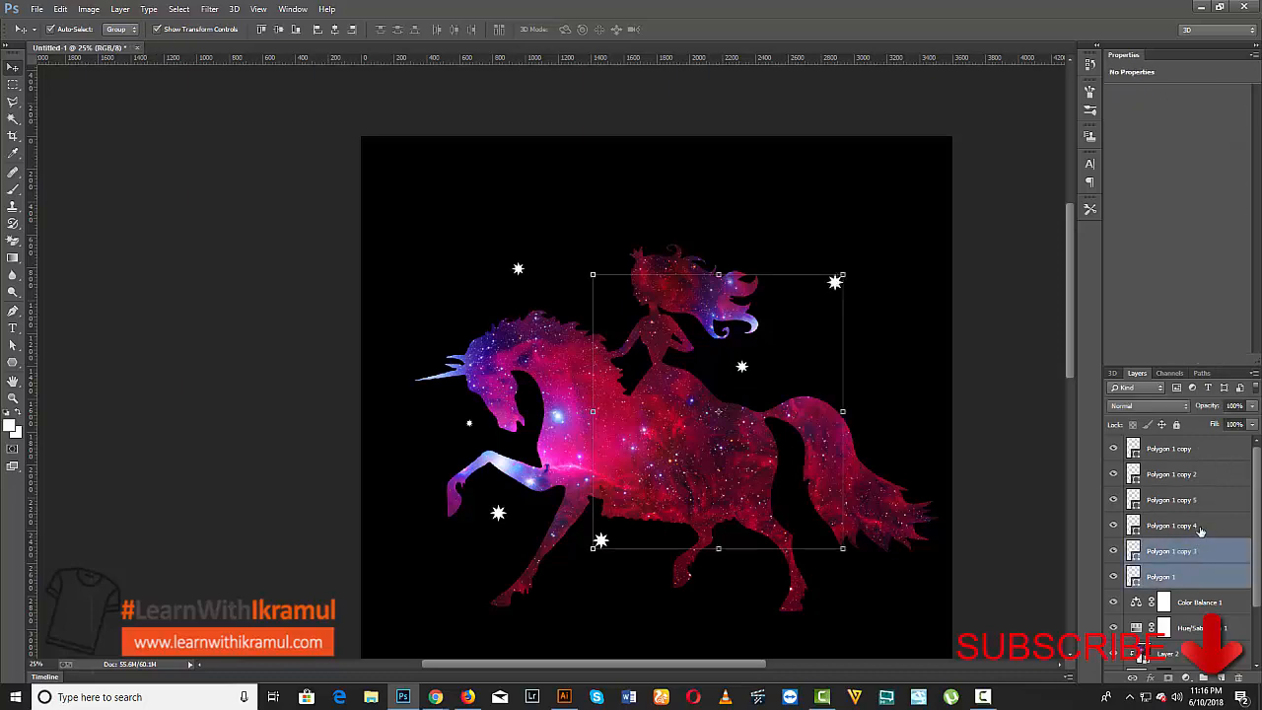
{"action": "left_click", "coordinate": [1198, 526], "text": "shift"}
{"action": "left_click", "coordinate": [1198, 500], "text": "shift"}
{"action": "left_click", "coordinate": [1198, 475], "text": "shift"}
{"action": "left_click", "coordinate": [1198, 452], "text": "shift"}
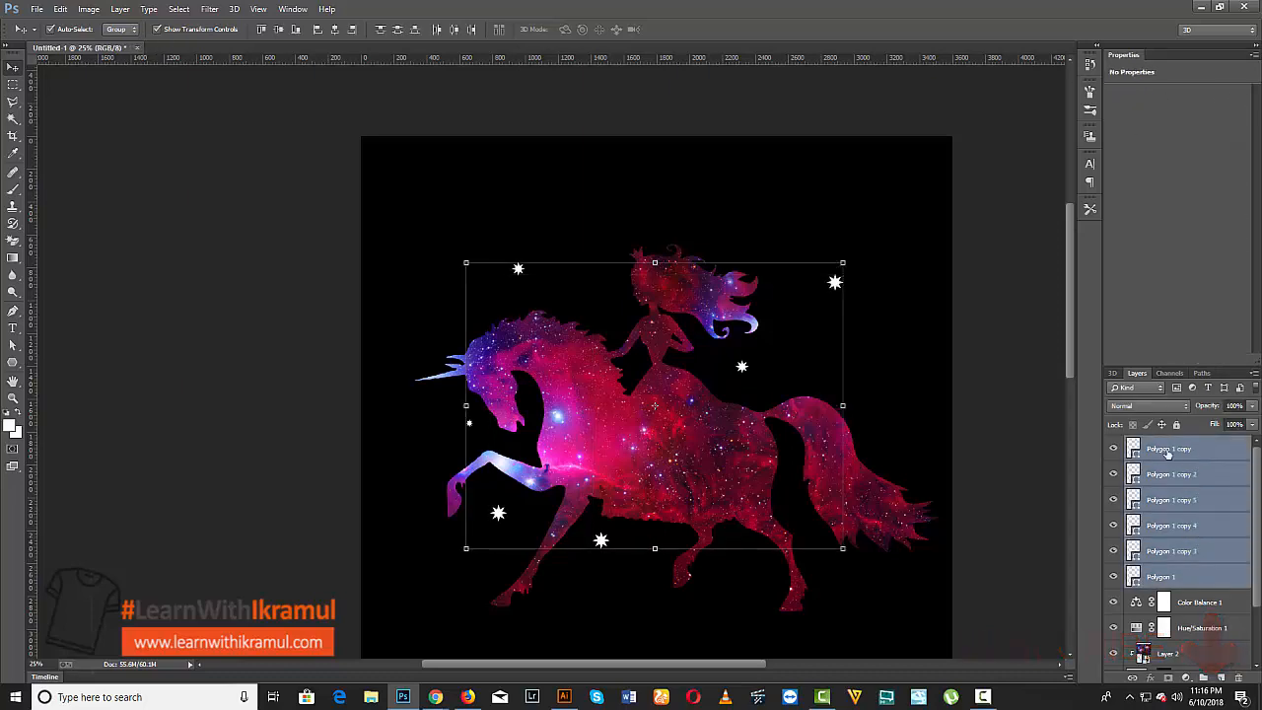
{"action": "key", "text": "ctrl+g"}
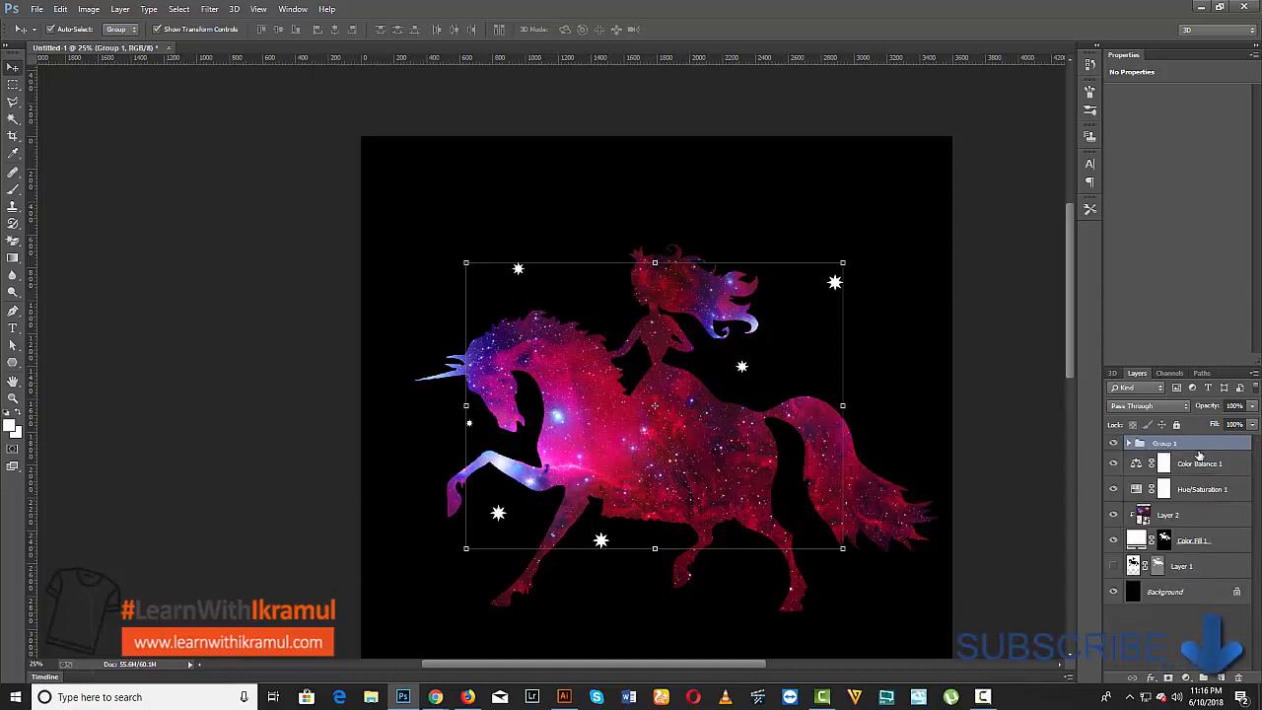
{"action": "scroll", "coordinate": [1203, 449], "scroll_direction": "up", "scroll_amount": 4}
{"action": "scroll", "coordinate": [1203, 449], "scroll_direction": "down", "scroll_amount": 3}
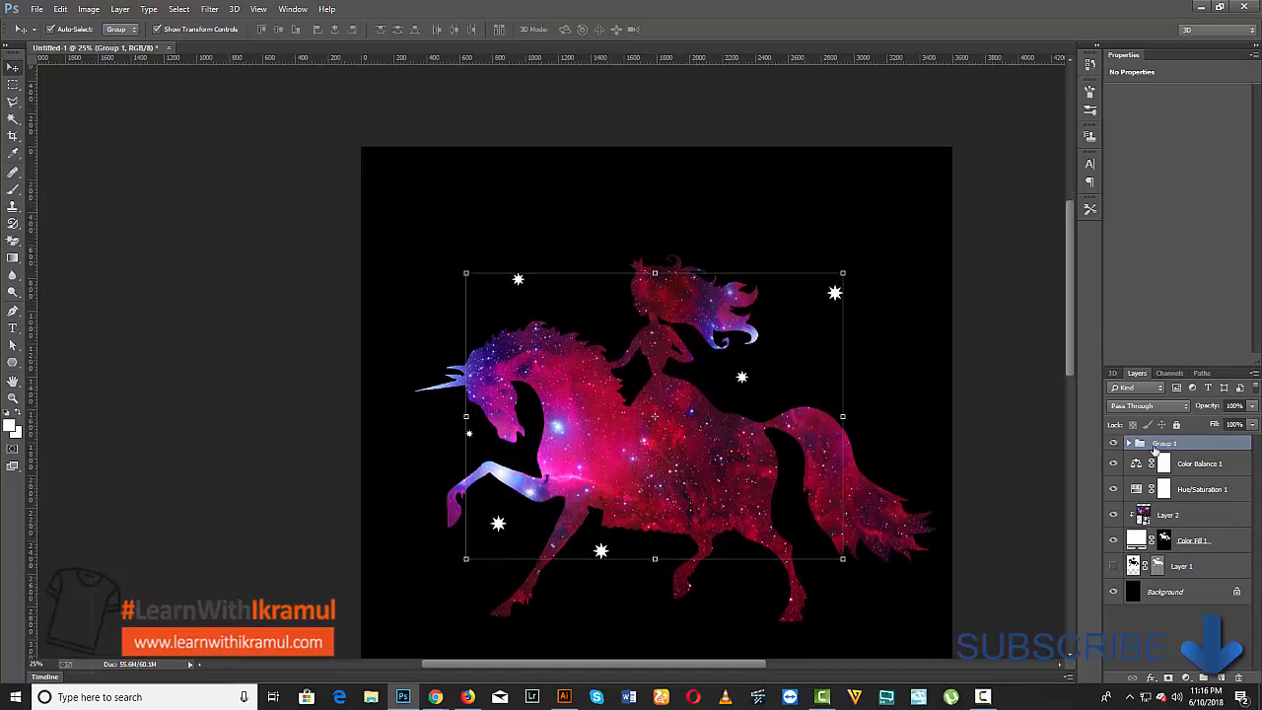
{"action": "left_click", "coordinate": [223, 142]}
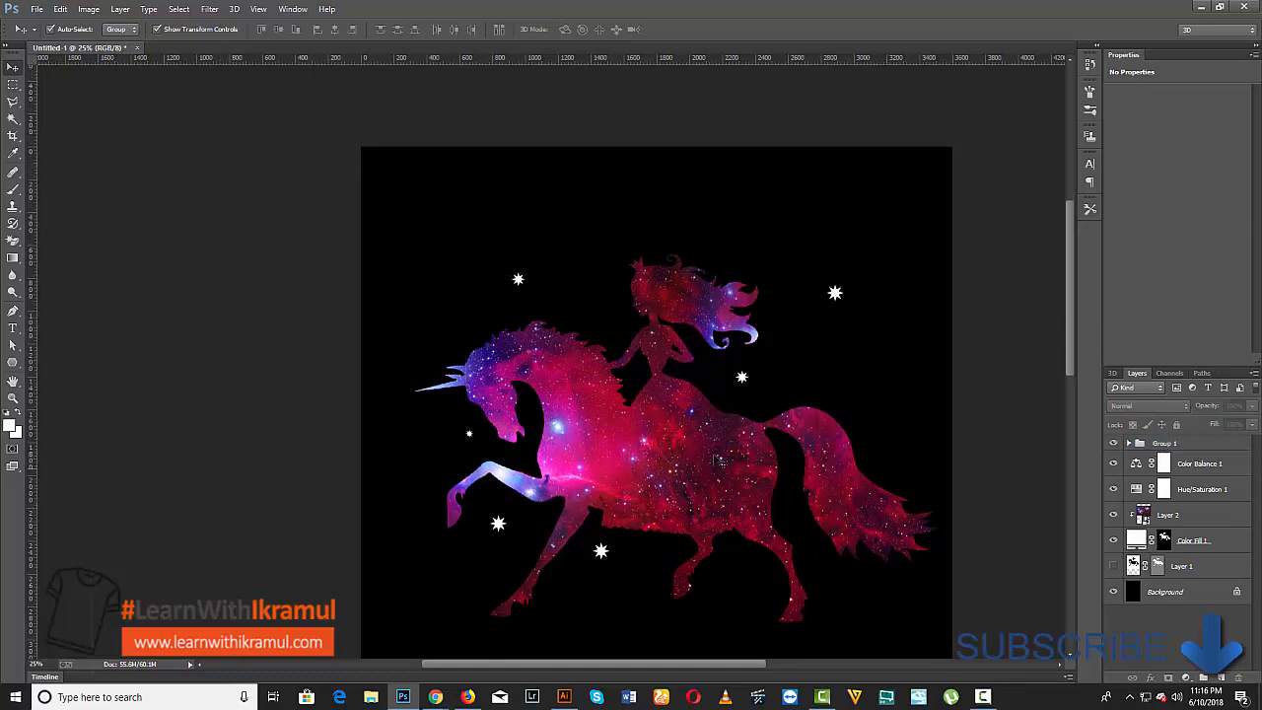
- Bring up the dialog for opening a file from the Desktop folder
{"action": "left_click", "coordinate": [36, 9]}
{"action": "left_click", "coordinate": [62, 36]}
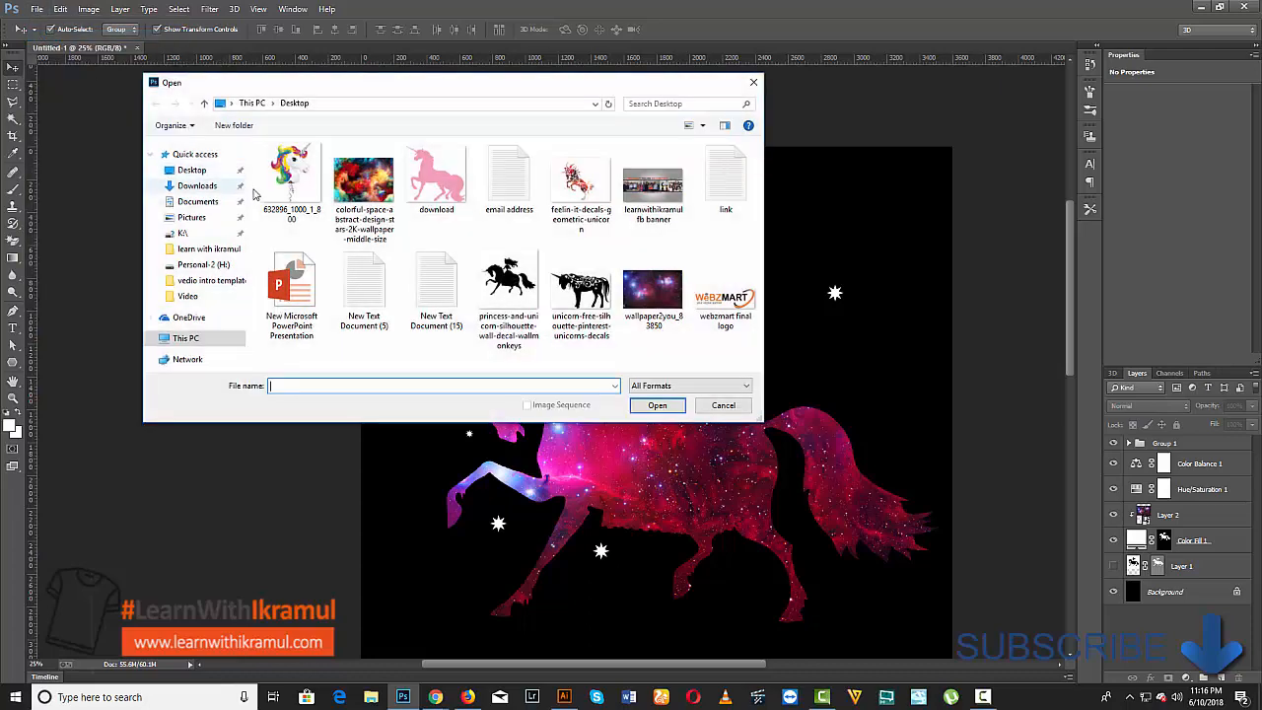